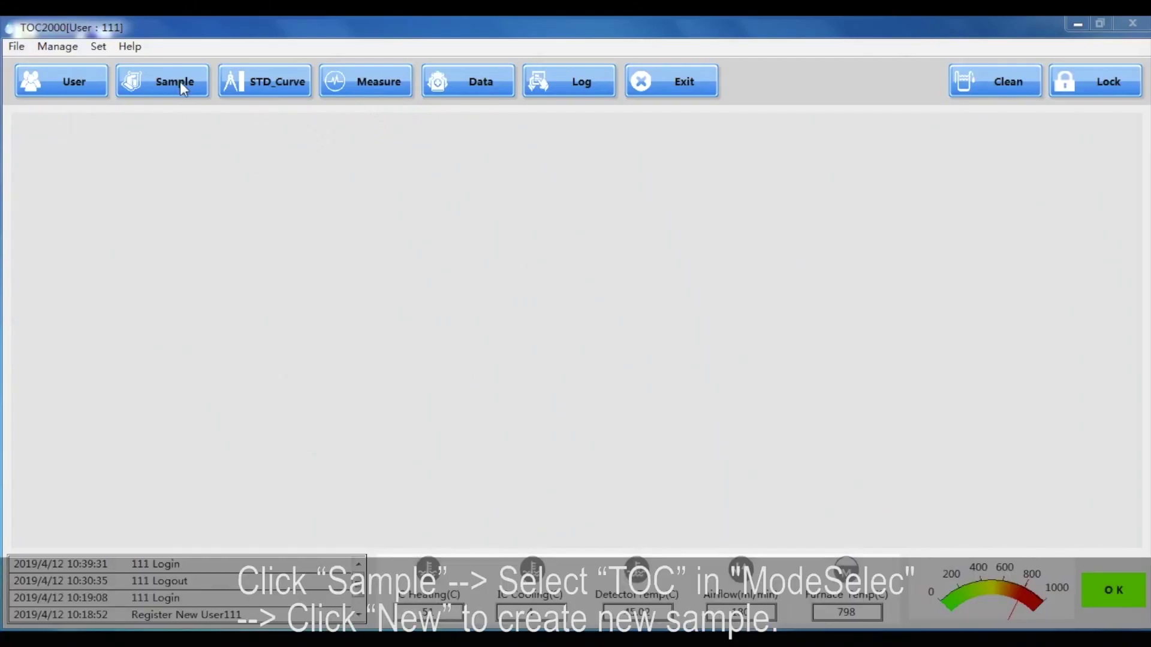
Step: Open sample management and select TOC as the mode
click(180, 81)
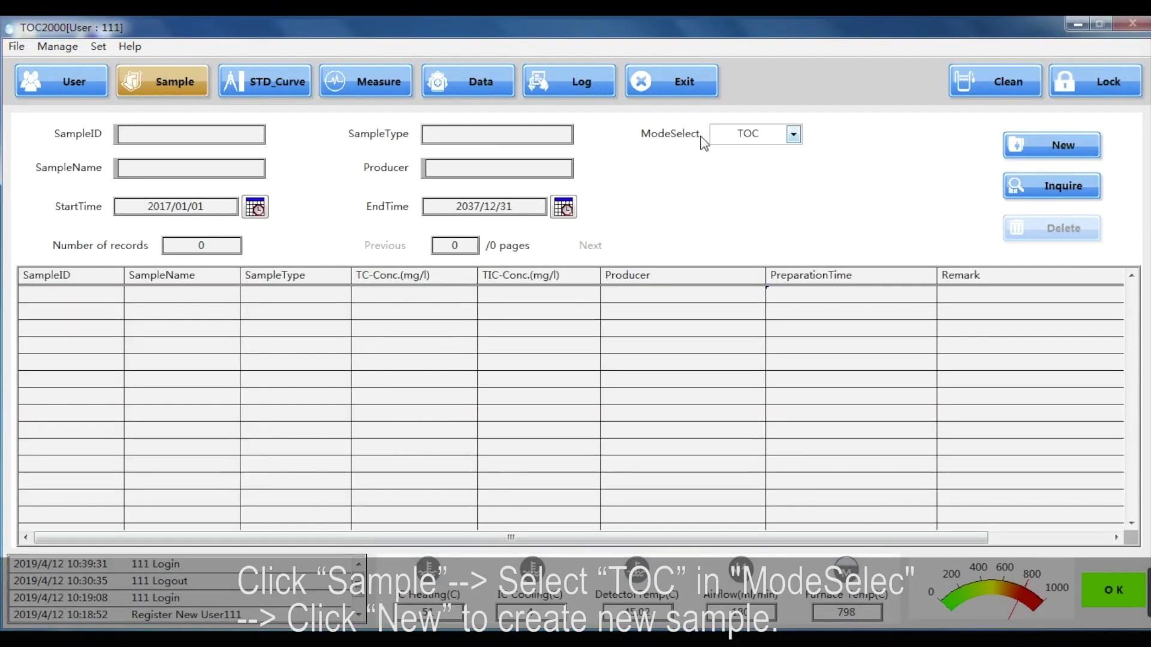
click(793, 137)
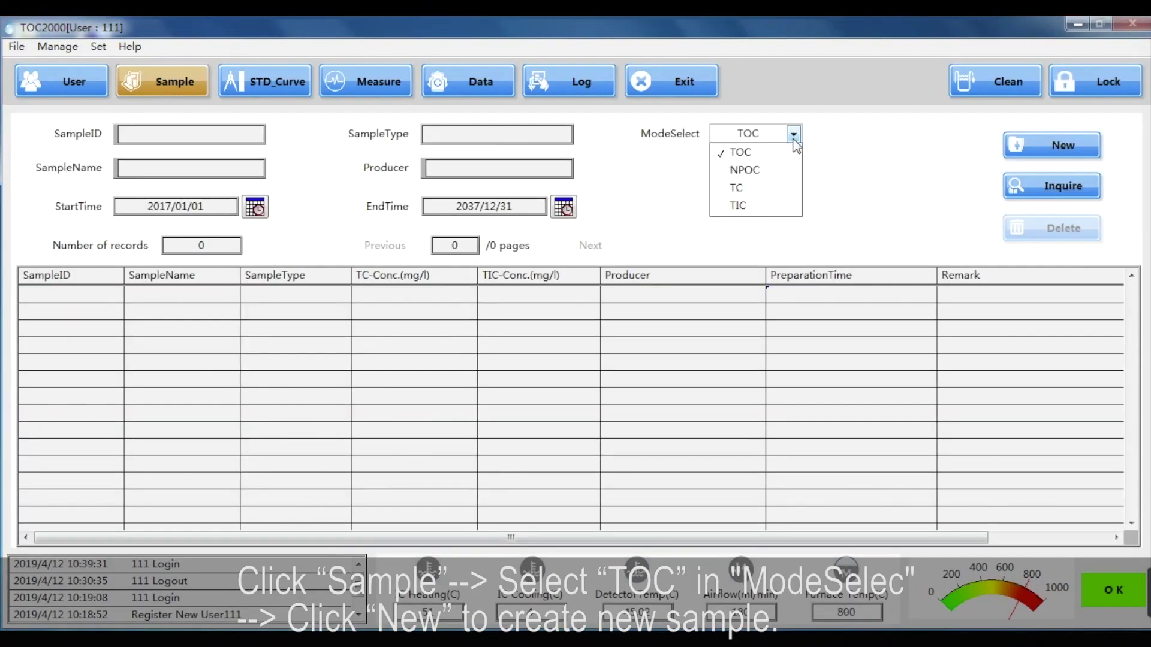
click(744, 153)
Step: Register sample TOC-3.28-BK, named BK, as a Standard solution with producer 1 and TC and TIC concentrations of 0 mg/L
click(1056, 149)
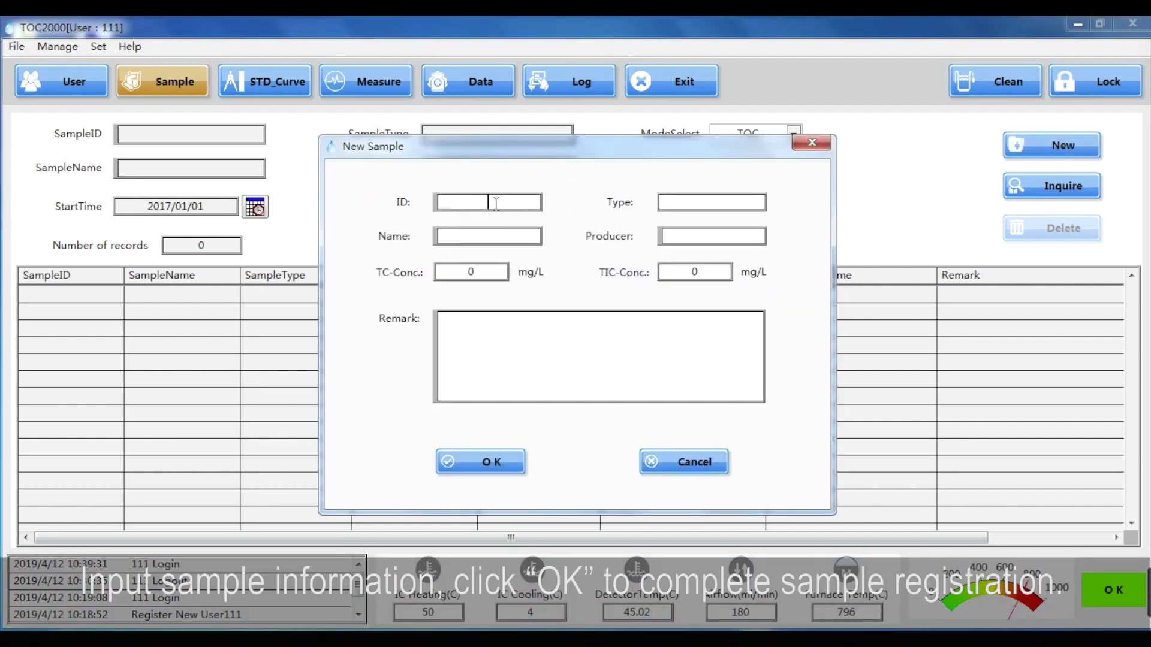
text(TOC-3.28-BK)
text(BK)
click(718, 207)
click(712, 222)
click(711, 236)
text(1)
click(478, 273)
click(706, 281)
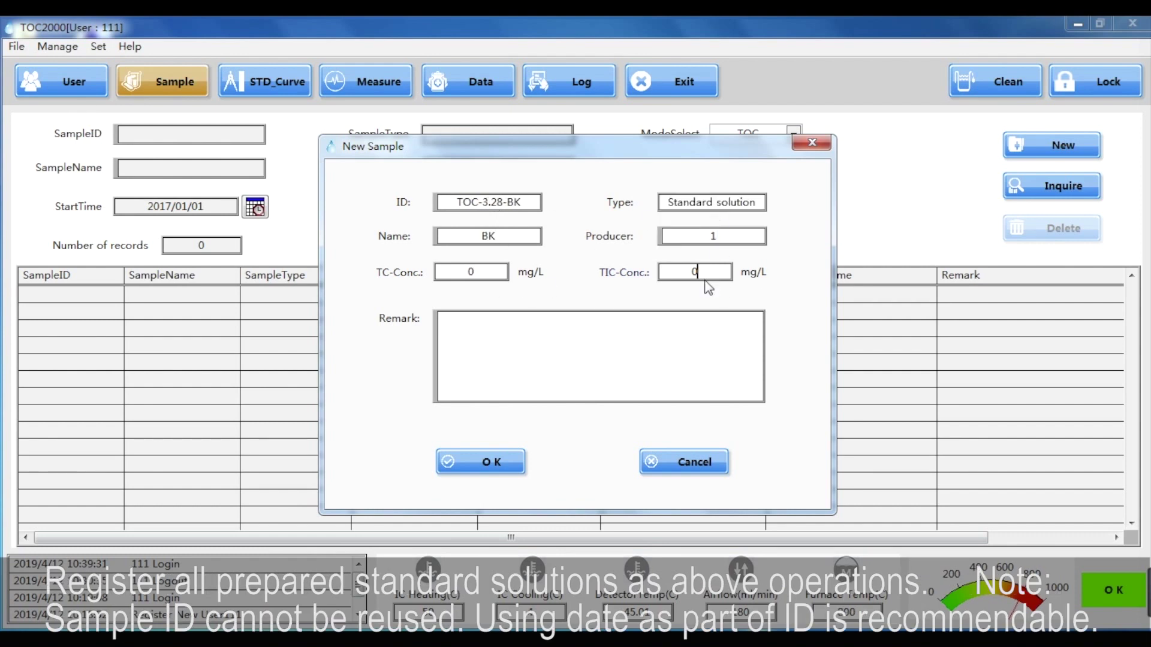
key(Tab)
key(ctrl+c)
click(483, 462)
Step: Start a new sample with ID TOC-3.28-TC4 and name TC4
click(1019, 153)
click(495, 201)
key(ctrl+v)
drag(509, 202, 538, 203)
text(4)
click(516, 236)
click(511, 203)
text(TC)
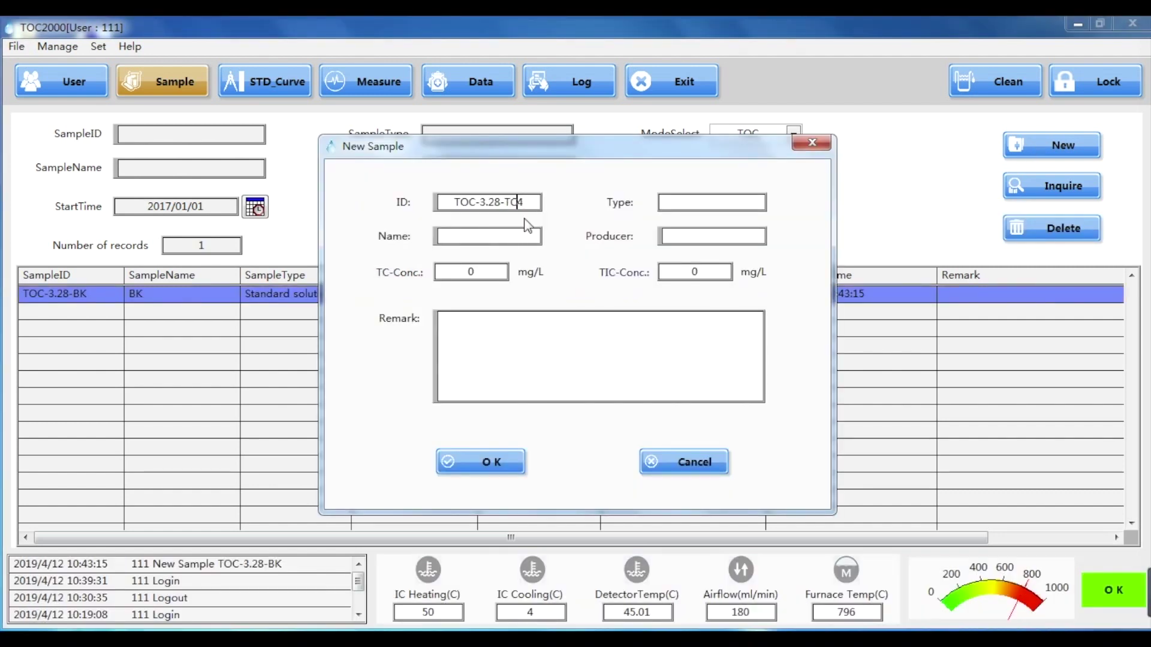
click(501, 236)
text(TC4)
Step: Set TC4 as a Standard solution with producer 1, TC 4 mg/L and TIC 2 mg/L, and save the sample
click(711, 202)
click(720, 226)
click(717, 237)
text(1)
key(Tab)
text(4)
double_click(662, 266)
text(2)
click(490, 475)
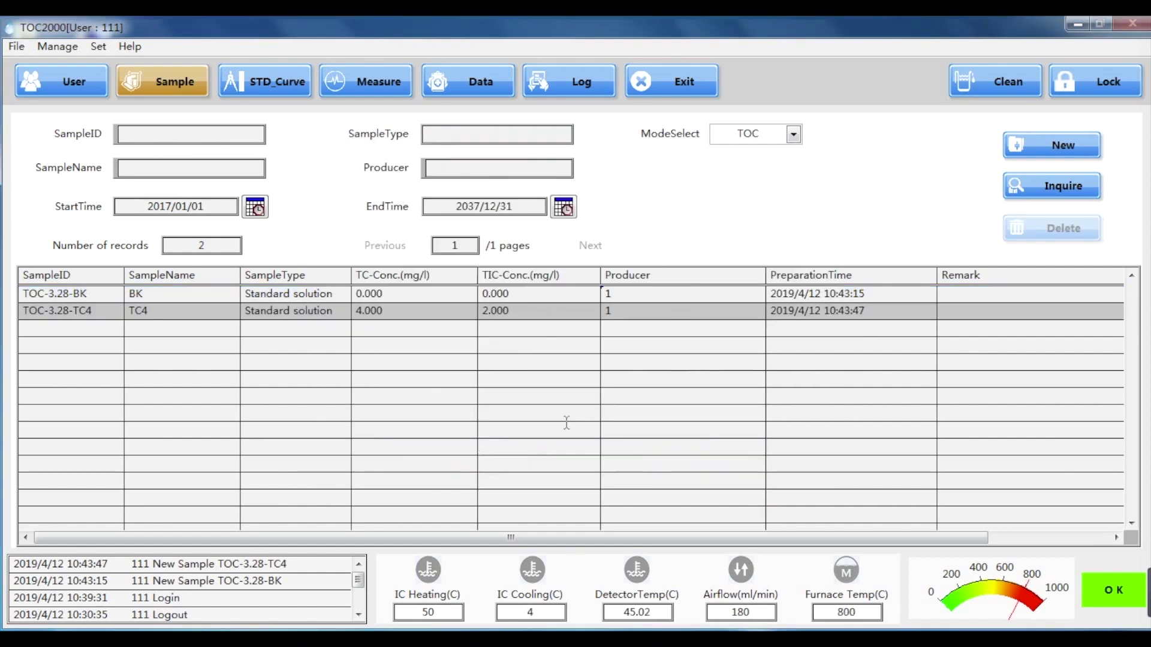
Step: Start a new sample with ID TOC-3.28-TC10 and name TC10
click(1066, 150)
key(ctrl+v)
double_click(514, 202)
text(TC10)
click(509, 235)
text(TC10)
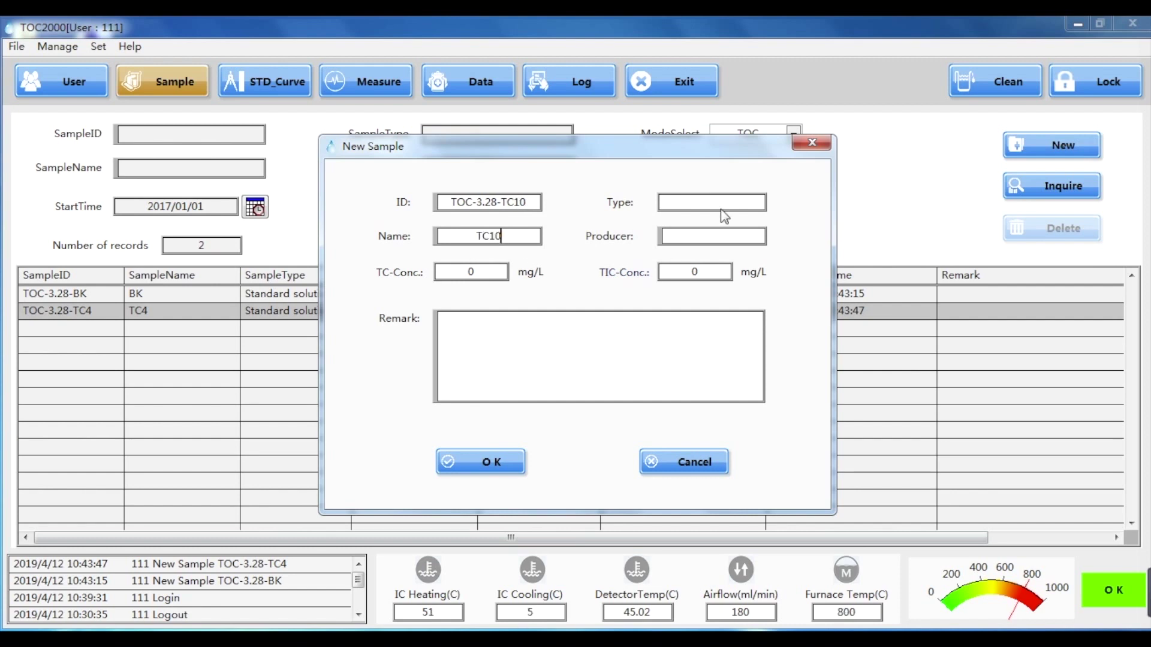
Step: Set TC10 as a Standard solution with producer 1, TC 10 mg/L and TIC 5 mg/L, and save the sample
click(712, 202)
click(713, 236)
text(1)
key(Tab)
text(10)
key(Tab)
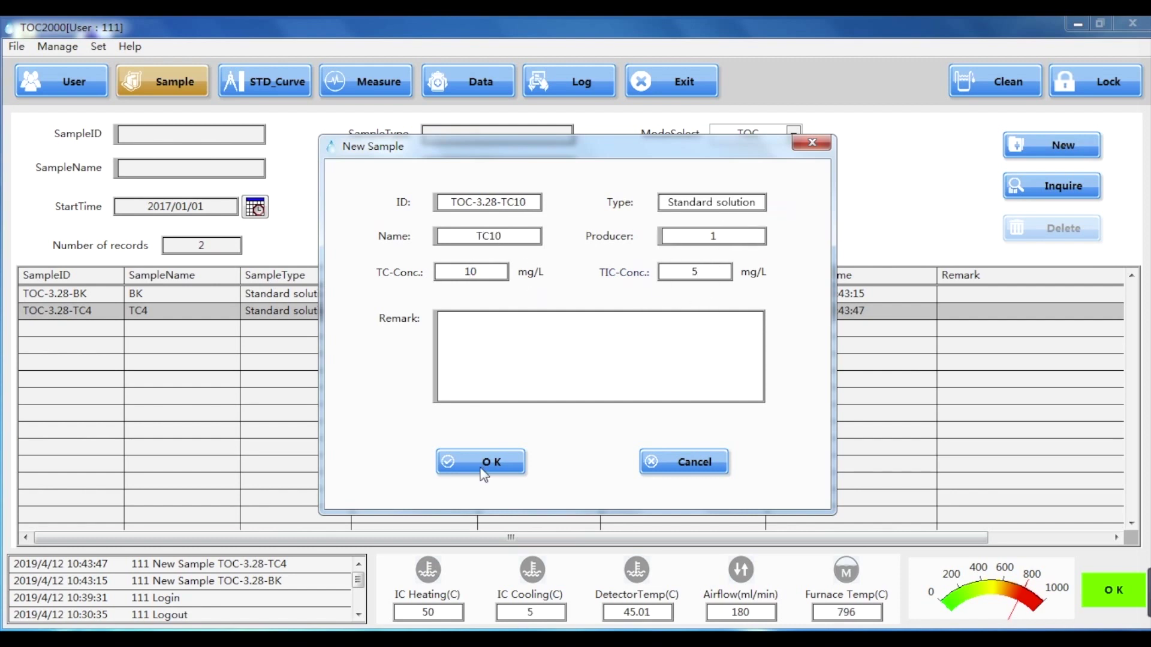
click(488, 463)
Step: Start a new sample with ID TOC-3.28-TC20 and name TC20
click(1067, 149)
key(ctrl+v)
drag(508, 202, 526, 203)
text(TC20)
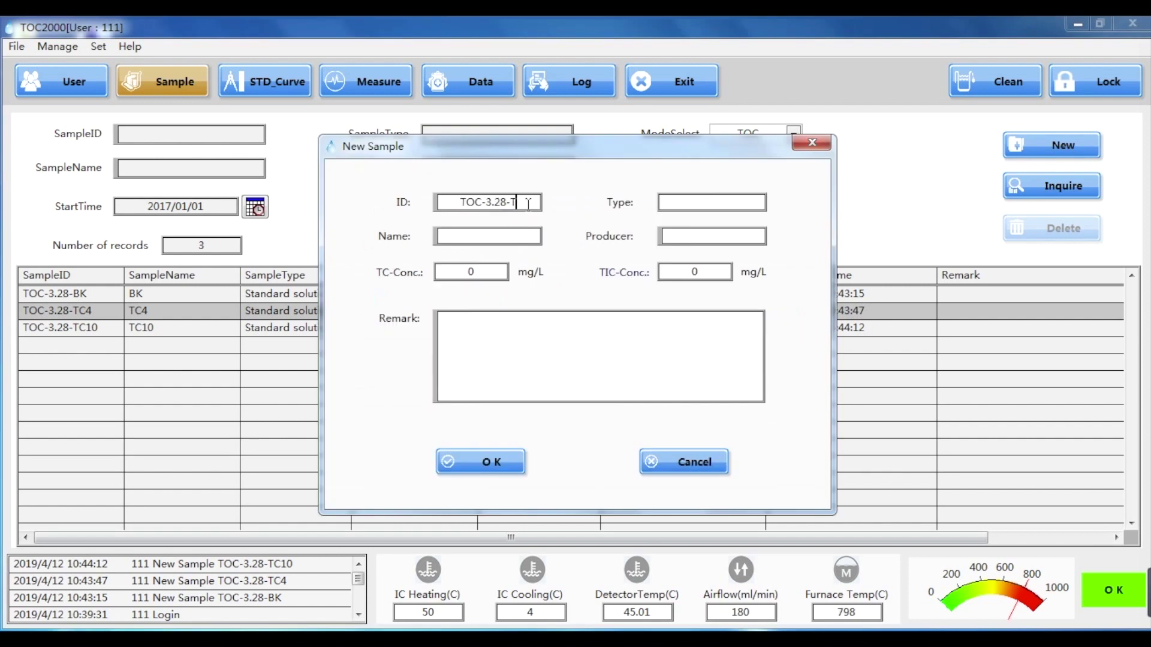
click(509, 236)
text(TC20)
Step: Set TC20 as a Standard solution with producer 1, TC 20 mg/L and TIC 10 mg/L, copy its ID and save the sample
click(711, 202)
click(718, 236)
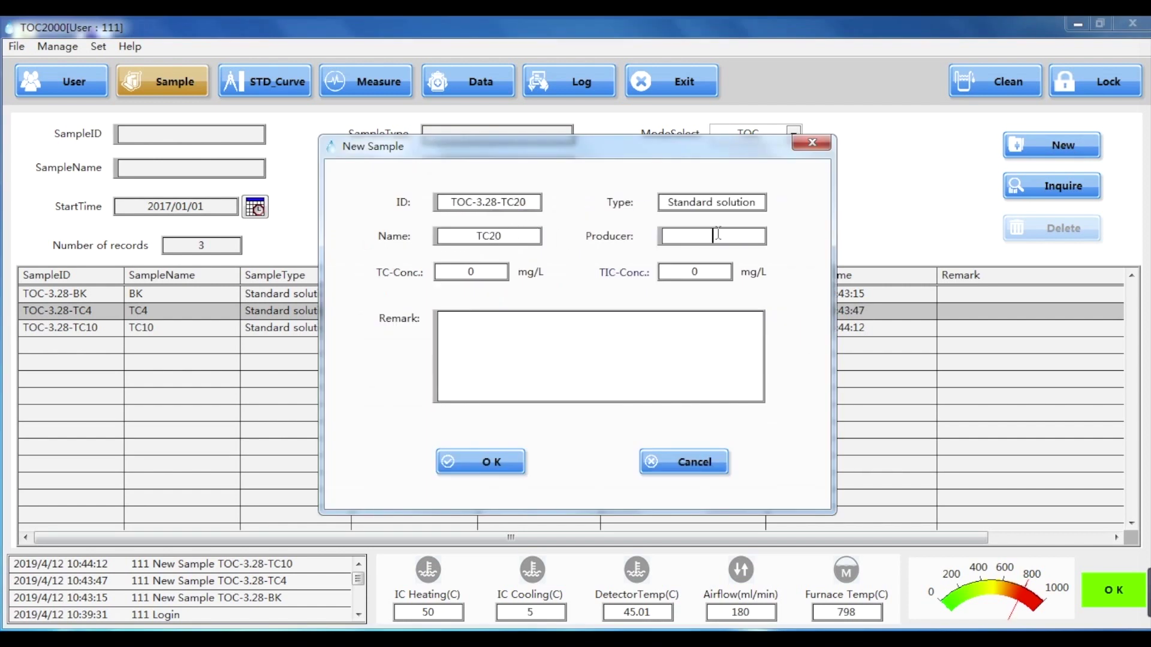
double_click(481, 272)
text(20)
double_click(694, 272)
text(10)
double_click(441, 202)
key(ctrl+c)
click(510, 468)
Step: Start a new sample with ID TOC-3.28-TC40, adapted from the copied ID, and name TC40
click(1054, 145)
click(498, 203)
key(ctrl+v)
key(BackSpace)
key(BackSpace)
text(40)
click(506, 236)
text(TC40)
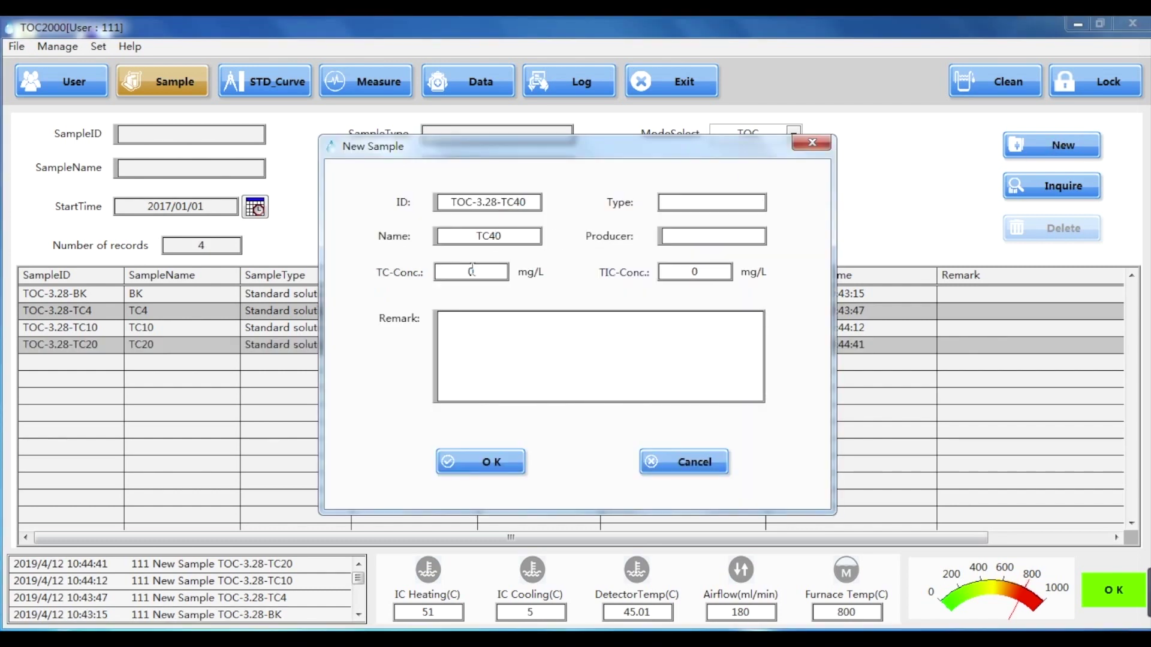
Step: Set TC40 as a Standard solution with producer 1, TC 40 mg/L and TIC 20 mg/L, and save the sample
click(712, 202)
click(705, 236)
text(1)
double_click(470, 271)
text(40)
double_click(673, 272)
text(20)
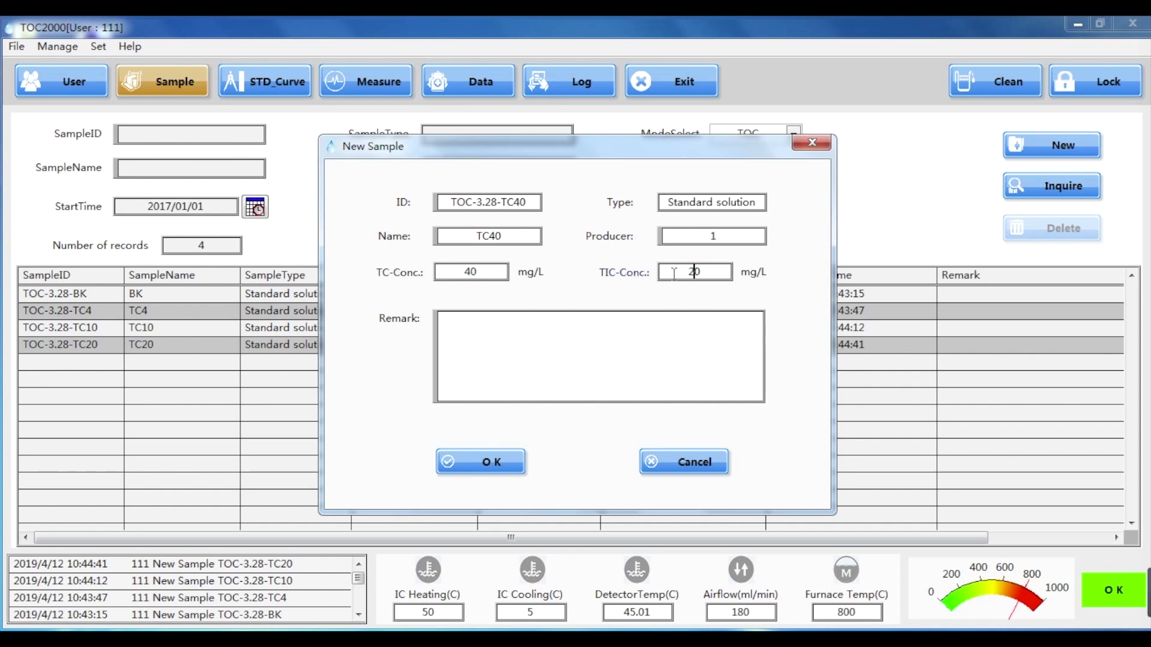
click(492, 465)
Step: Start a new sample with ID TOC-3.28-TC80 and name TC80
click(1054, 145)
click(510, 203)
key(ctrl+v)
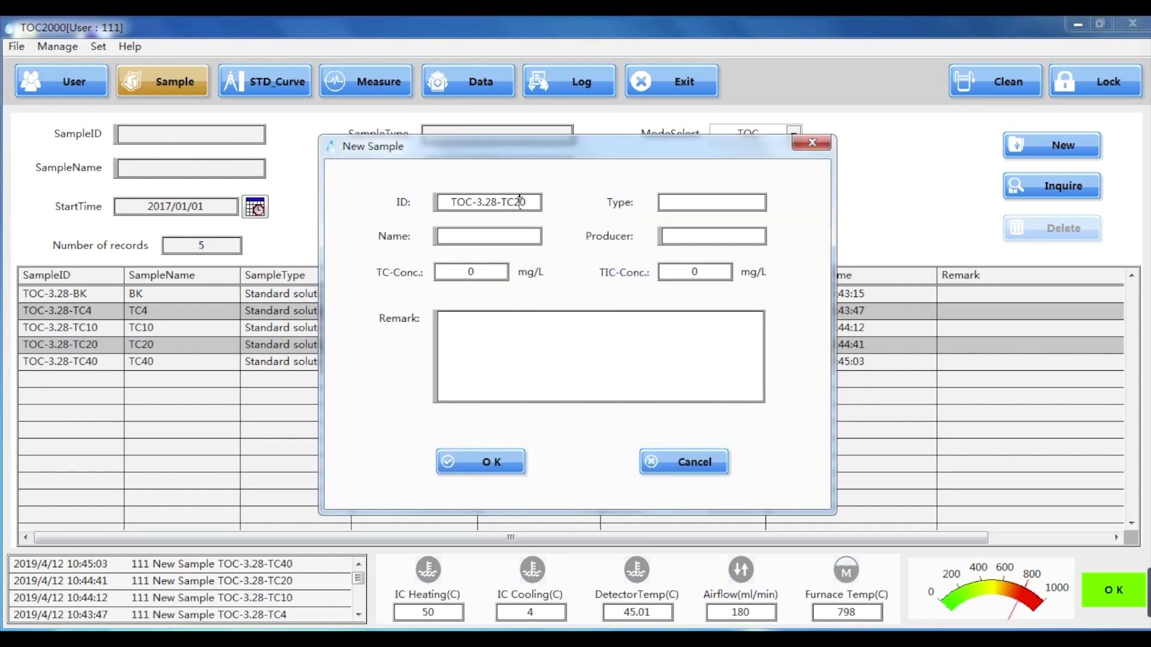
click(506, 237)
text(TC)
Step: Set TC80 as a Standard solution with producer 1, TC 80 mg/L and TIC 40 mg/L, and save the sample
click(708, 236)
text(1)
double_click(470, 270)
text(80)
double_click(676, 269)
text(40)
click(492, 465)
Step: Start a new sample with ID TOC-3.28-TC200 and name TC200
click(1054, 145)
click(510, 204)
key(ctrl+v)
text(0)
click(488, 236)
text(TC200)
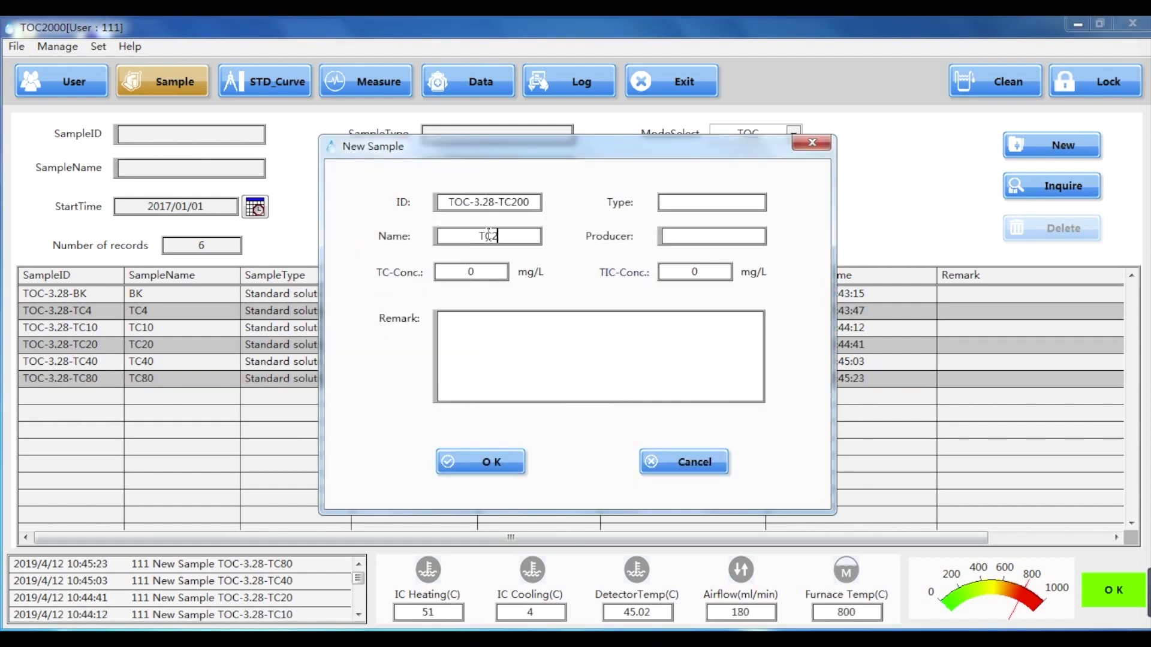
Step: Set TC200 as a Standard solution with producer 1, TC 200 mg/L and TIC 100 mg/L, and save the sample
click(731, 236)
text(1)
double_click(470, 271)
text(200)
double_click(694, 271)
text(100)
key(Return)
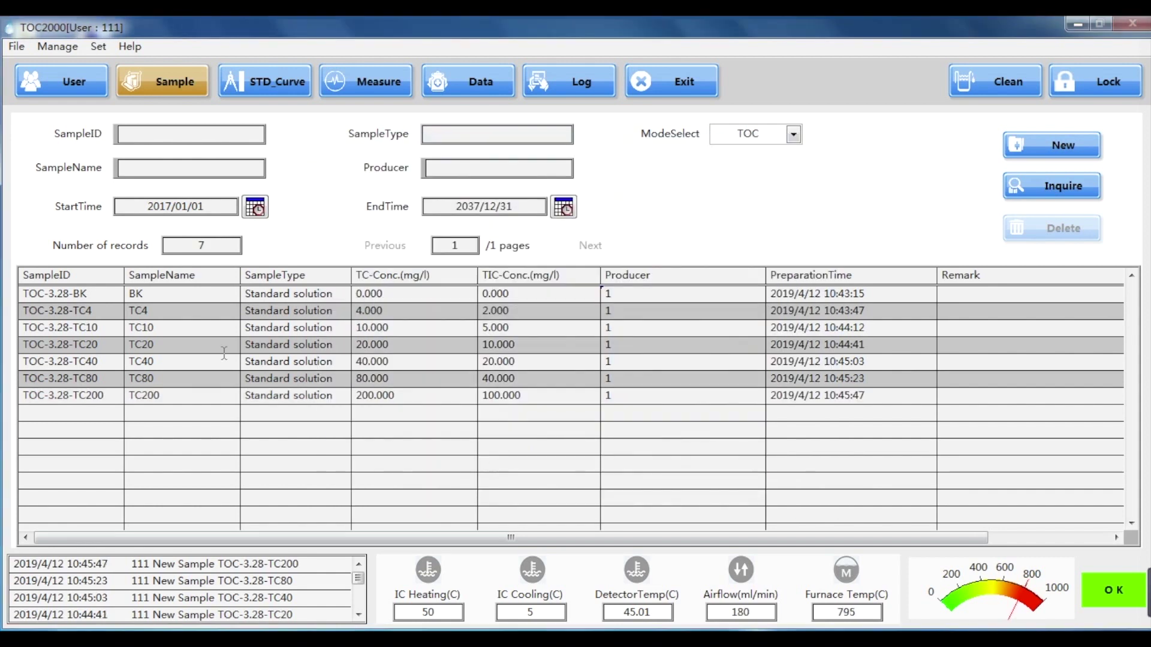
Step: Check the names and the TC and TIC concentrations of the registered standard solutions in the sample table
click(144, 294)
click(147, 328)
click(194, 378)
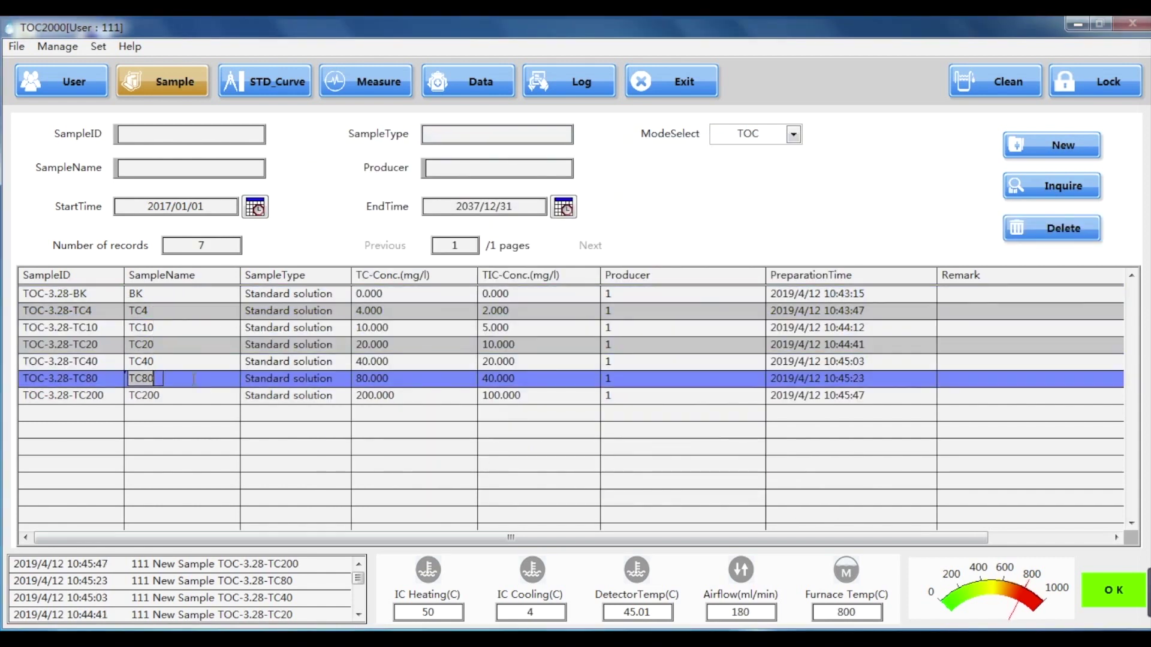
click(382, 296)
click(372, 327)
click(378, 378)
click(378, 395)
click(500, 294)
click(522, 312)
click(520, 329)
click(520, 346)
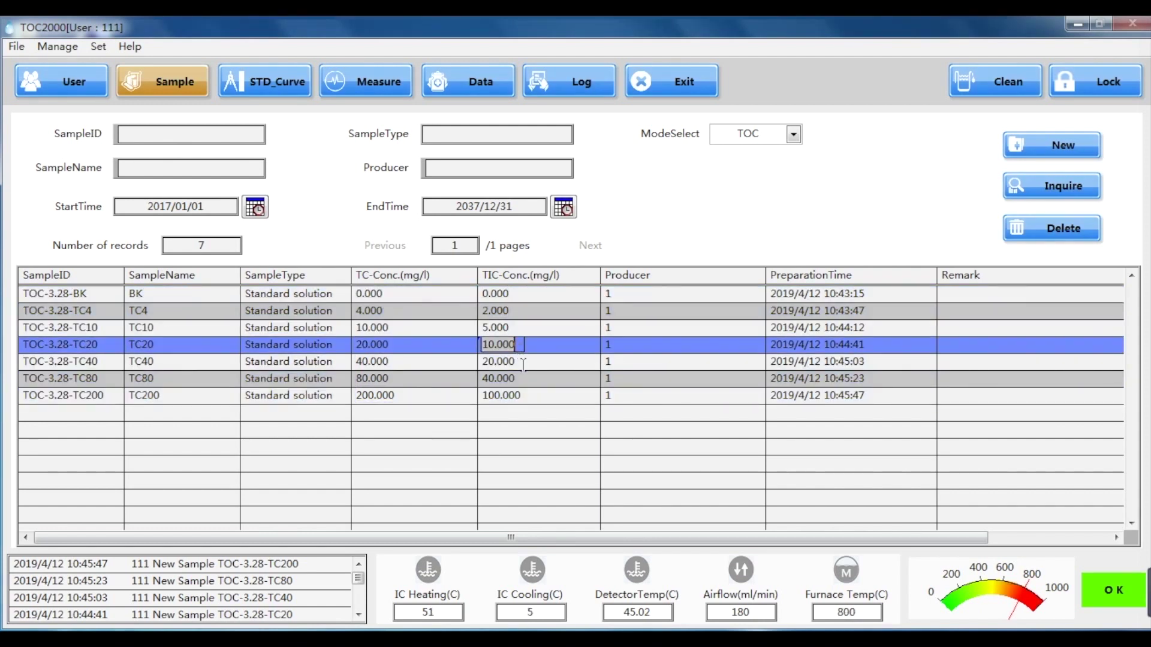
click(523, 362)
click(525, 379)
click(526, 395)
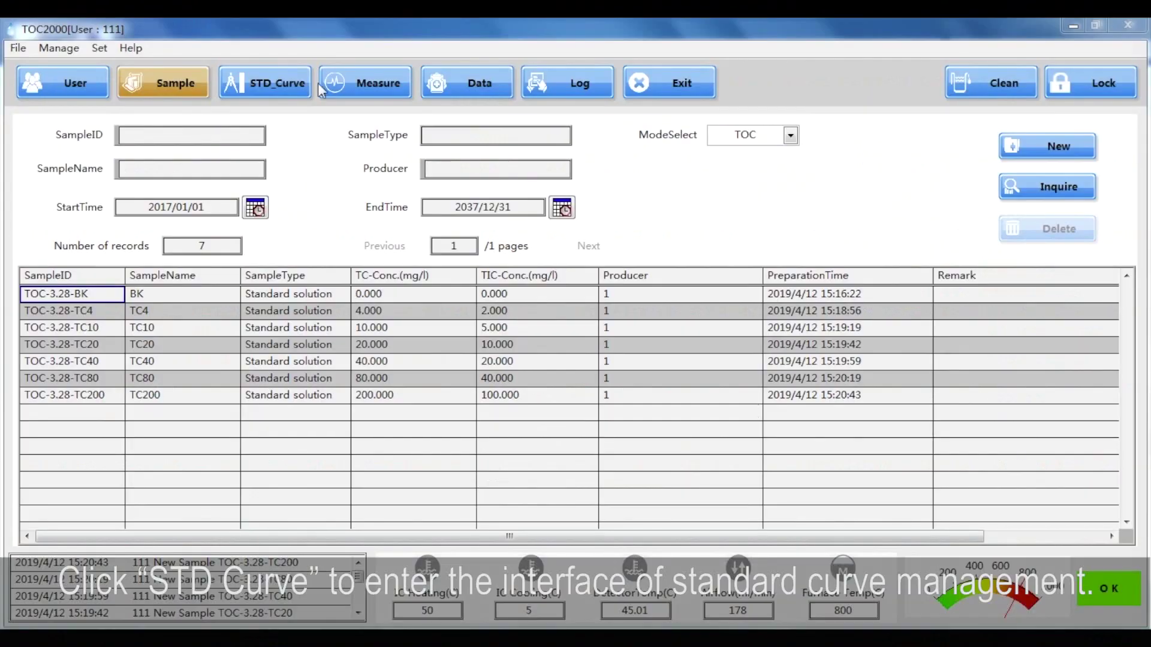
Step: Start a new standard curve in TOC mode with furnace 800 °C, IC heating 50, IC cooling 5, airflow 180 ml/min and RSD threshold 1.5%
click(294, 87)
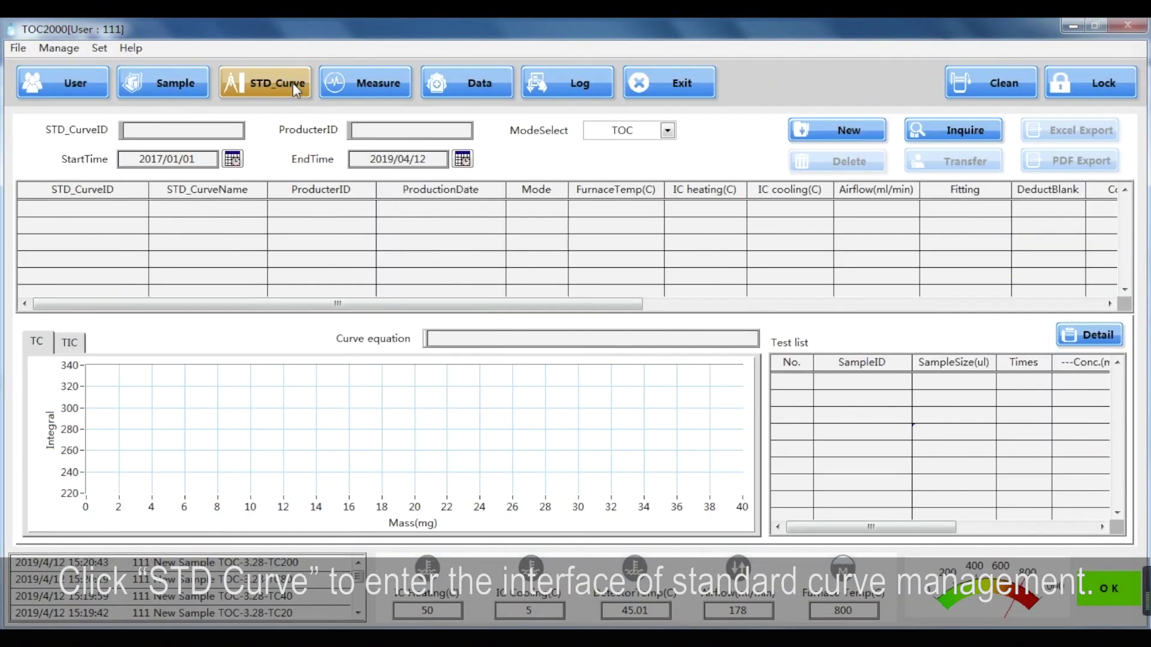
click(833, 138)
click(608, 225)
click(593, 221)
double_click(584, 273)
key(Tab)
key(Tab)
key(Tab)
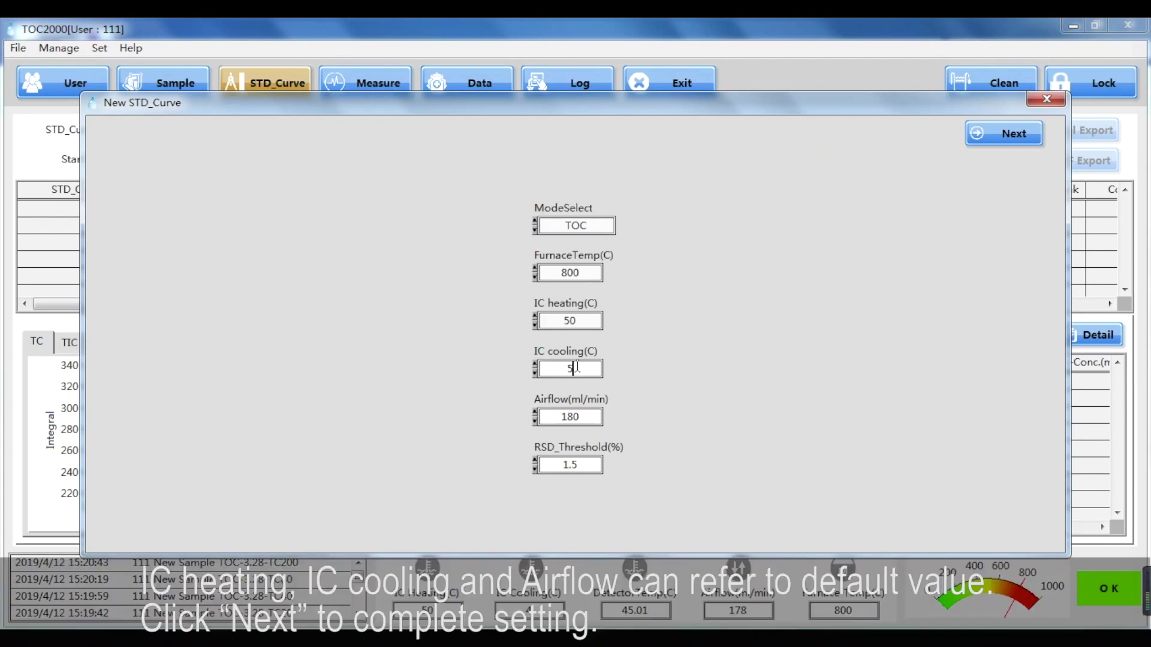
key(Tab)
click(1005, 137)
Step: Choose Multi-test and add TOC-3.28-BK to the test list with sample size 200 µl, cup 1, 3 times and 2 ml TIC acid
click(443, 134)
click(415, 151)
click(534, 134)
click(660, 246)
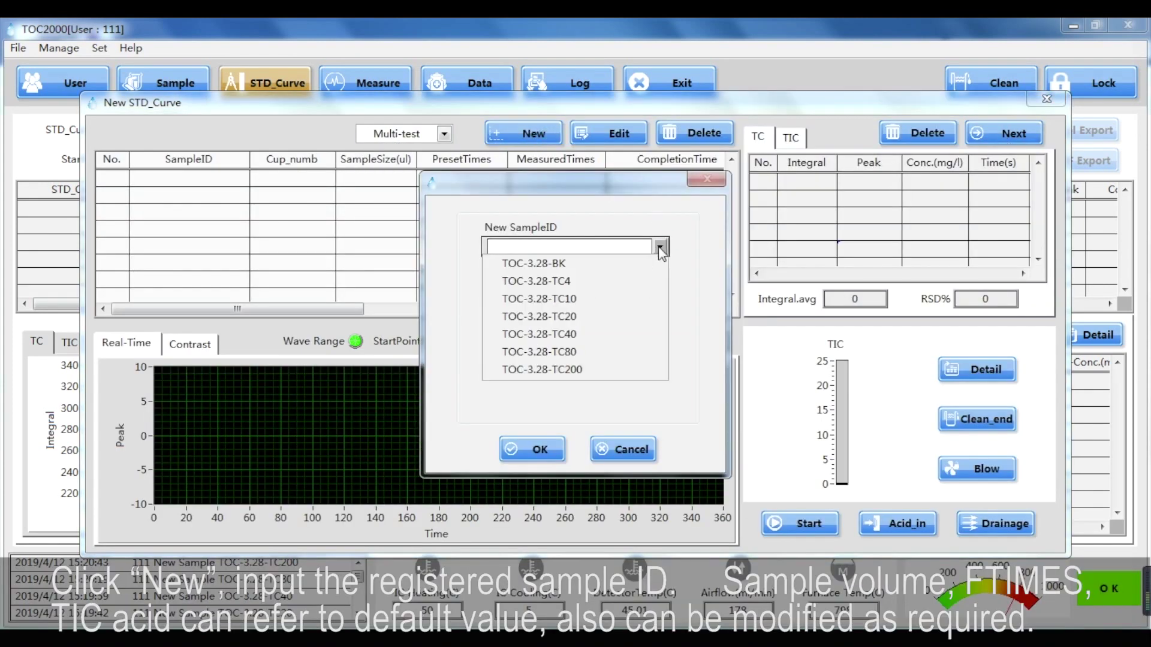
click(560, 266)
double_click(532, 286)
double_click(605, 287)
double_click(498, 326)
click(511, 368)
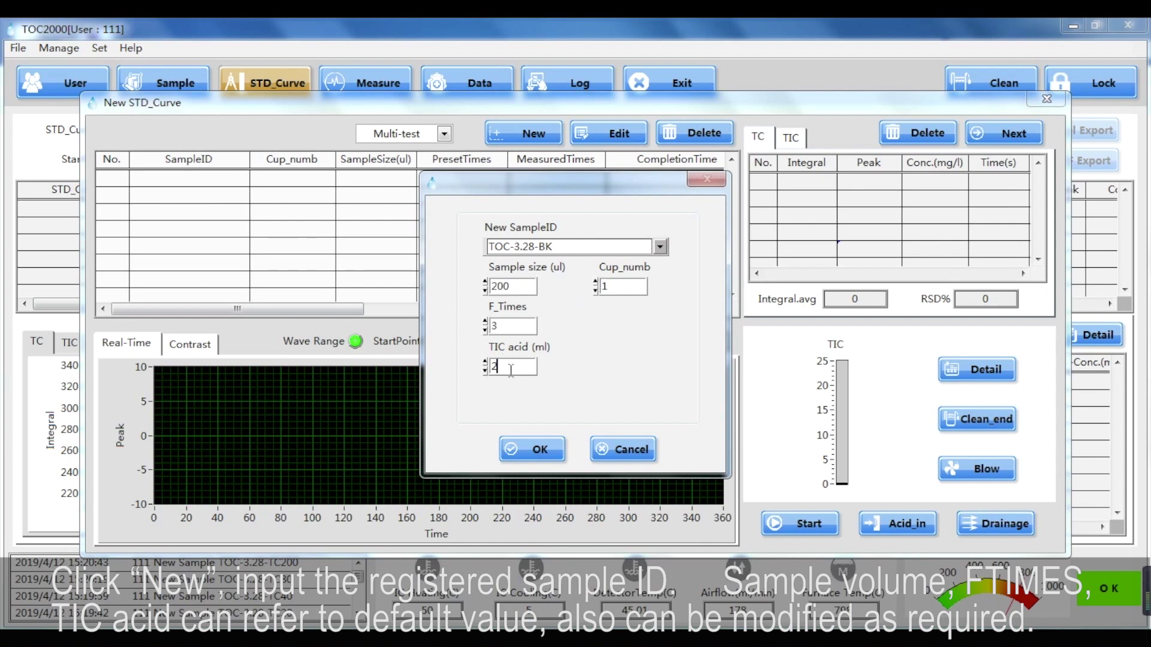
click(532, 449)
Step: Add TOC-3.28-TC4 to the test list with cup number 2, sample size 200 µl and 3 times
click(538, 136)
click(660, 247)
click(570, 279)
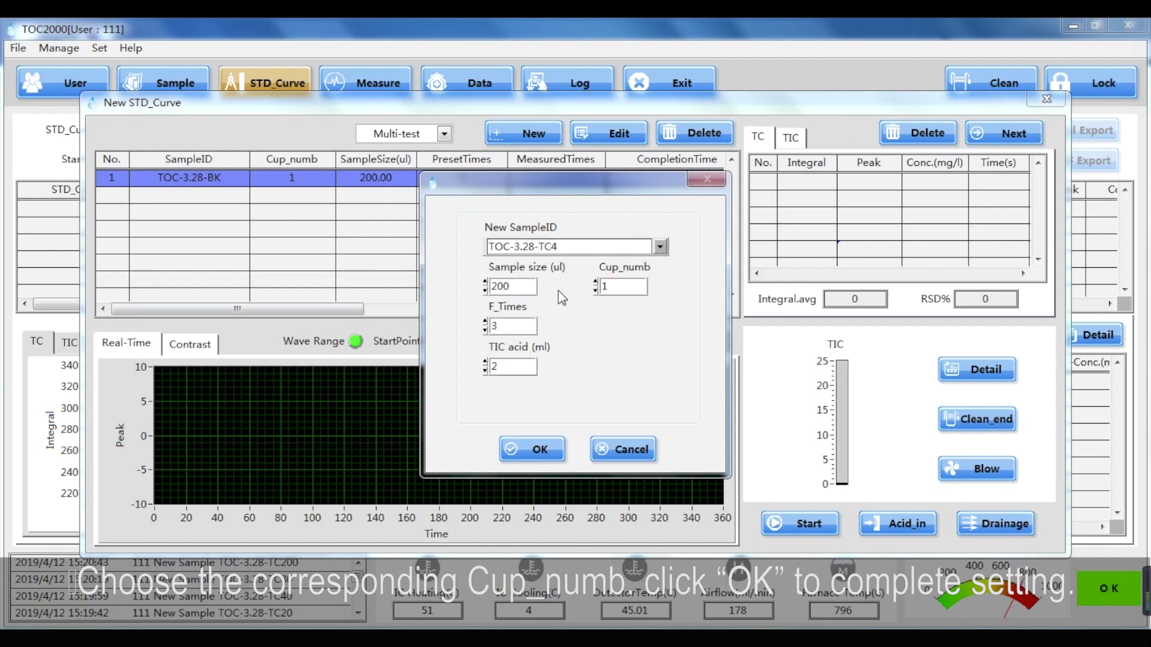
click(514, 450)
Step: Add TOC-3.28-TC10 to the test list with cup number 3, sample size 200 µl and 3 times
click(531, 136)
click(660, 247)
click(571, 299)
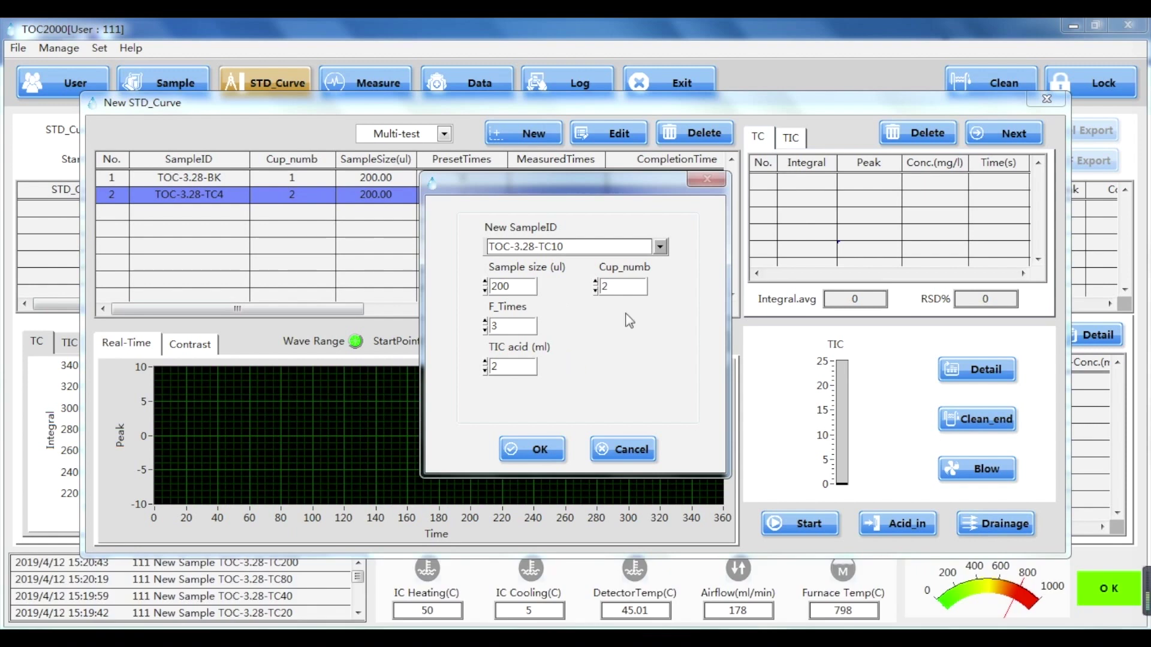
click(548, 451)
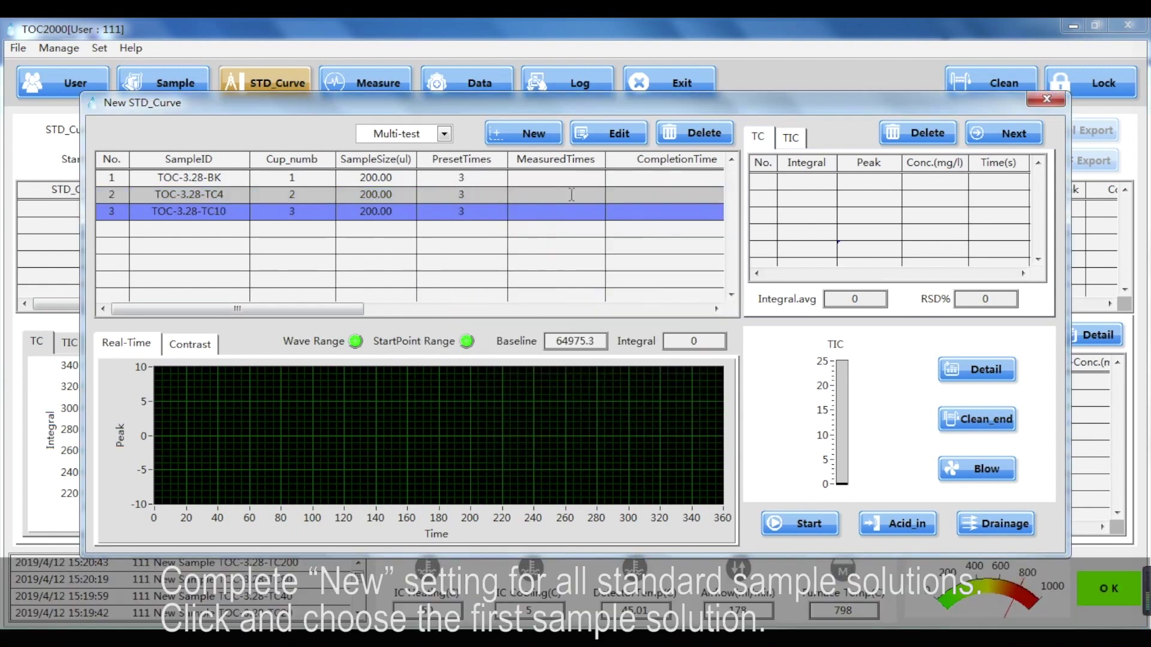
Step: Add TOC-3.28-TC20 to the test list with cup number 4, sample size 200 µl, 3 times and 2 ml TIC acid
click(542, 135)
click(660, 247)
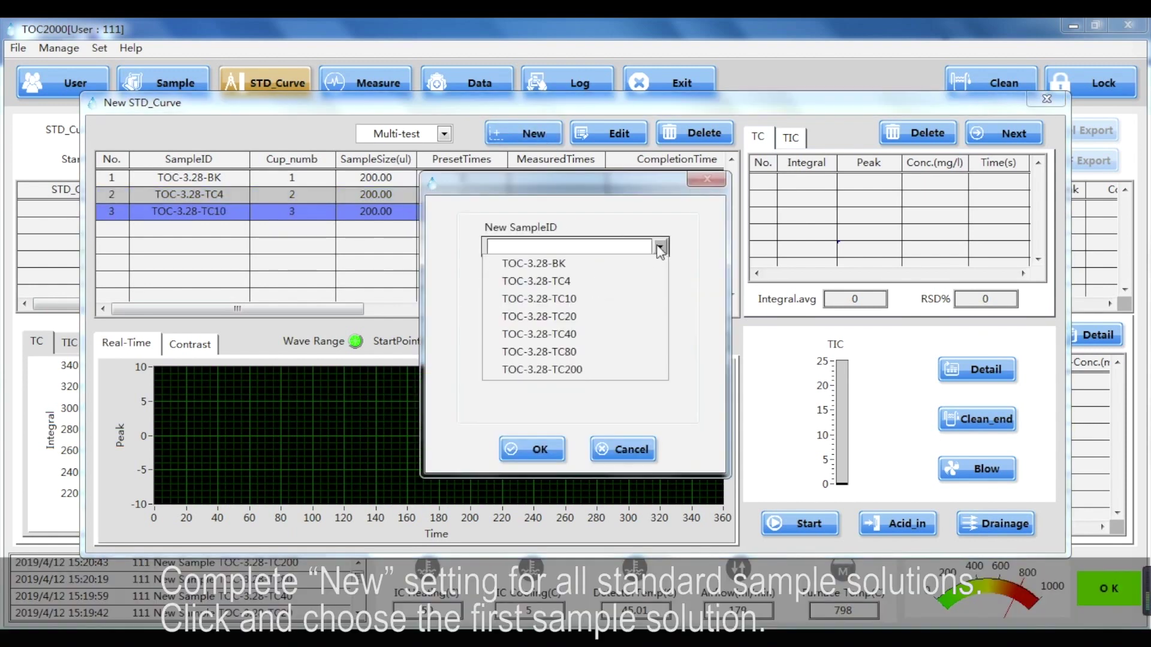
click(577, 318)
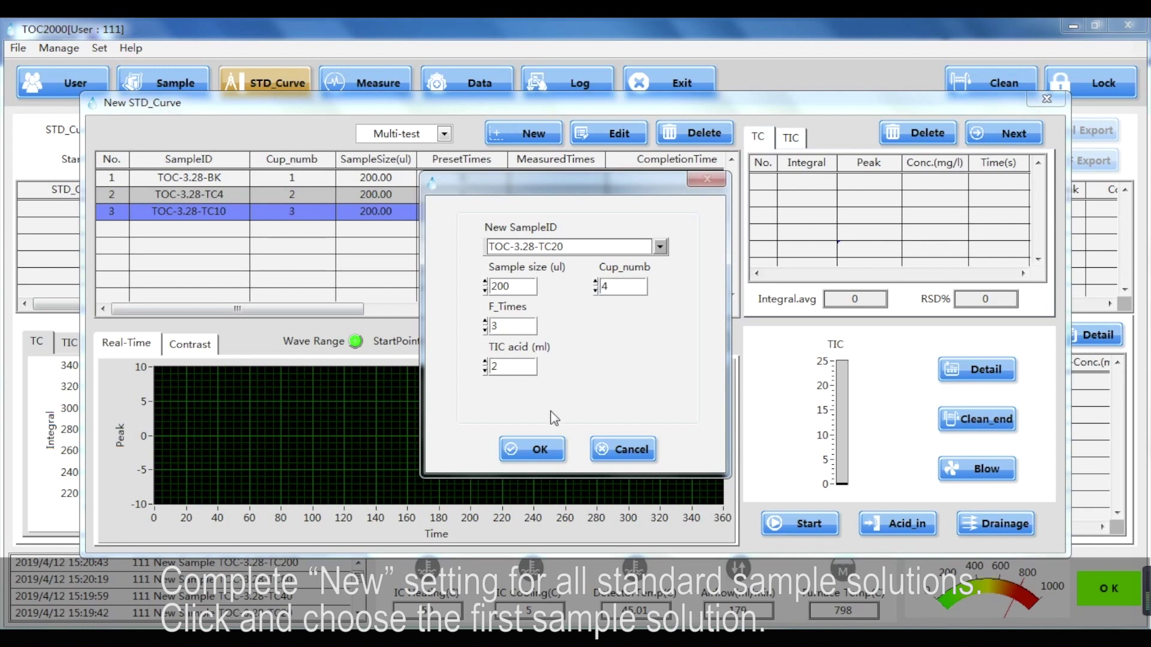
click(547, 450)
Step: Add TOC-3.28-TC40 to the test list with cup number 5 and sample size 200 µl
click(540, 139)
click(660, 246)
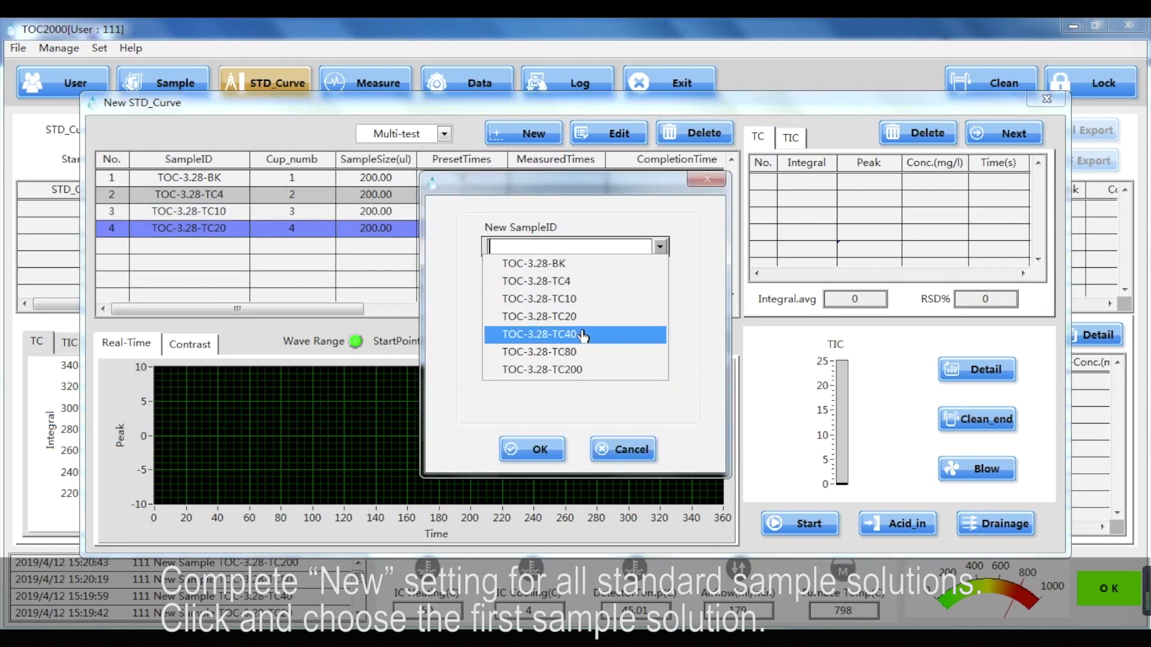
click(577, 331)
click(547, 457)
Step: Add TOC-3.28-TC80 to the test list with cup number 6, sample size 200 µl, 3 times and 2 ml TIC acid
click(538, 138)
click(660, 246)
click(582, 352)
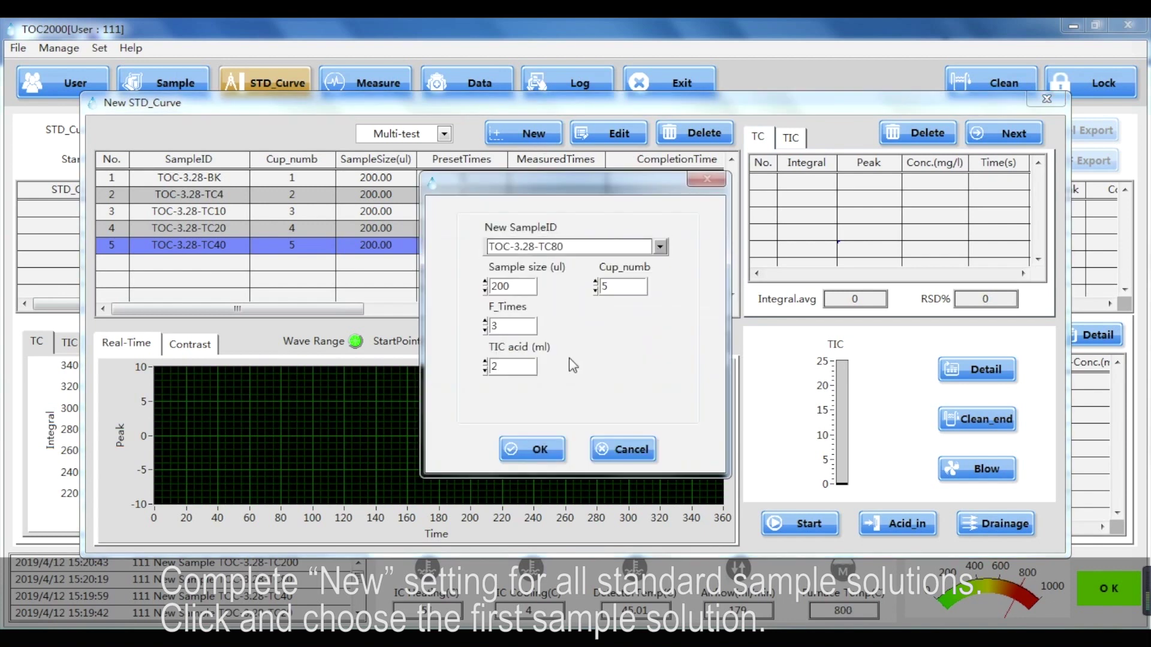
click(546, 456)
Step: Add TOC-3.28-TC200 to the test list with cup number 7, sample size 200 µl, 3 times and 2 ml TIC acid
click(547, 139)
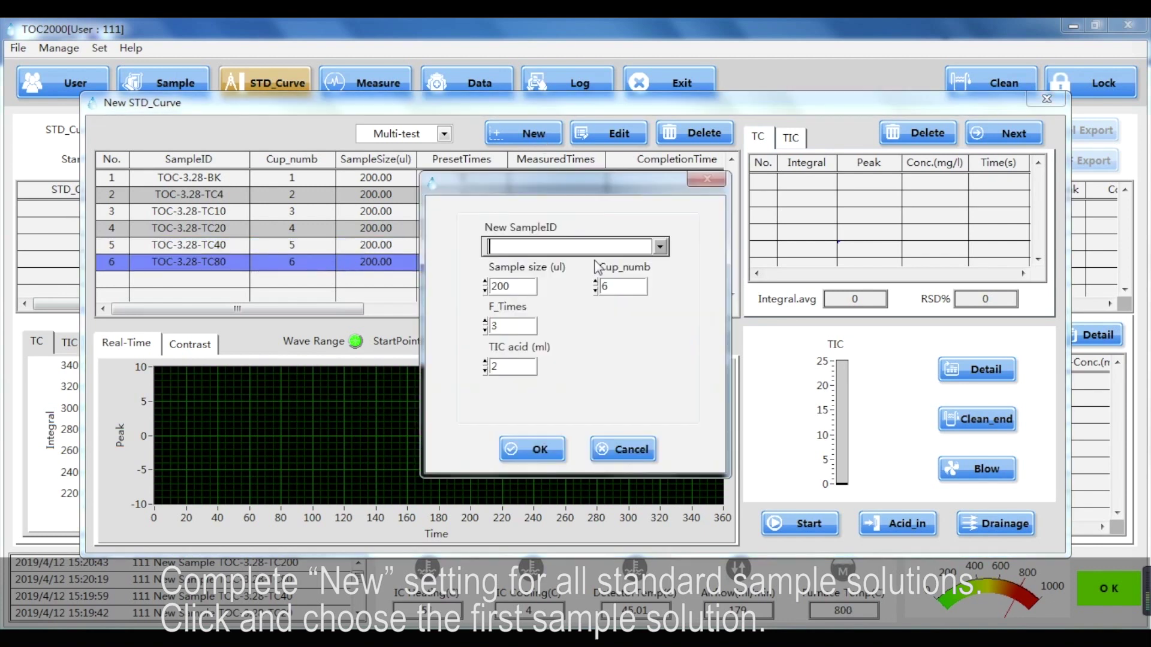
click(660, 247)
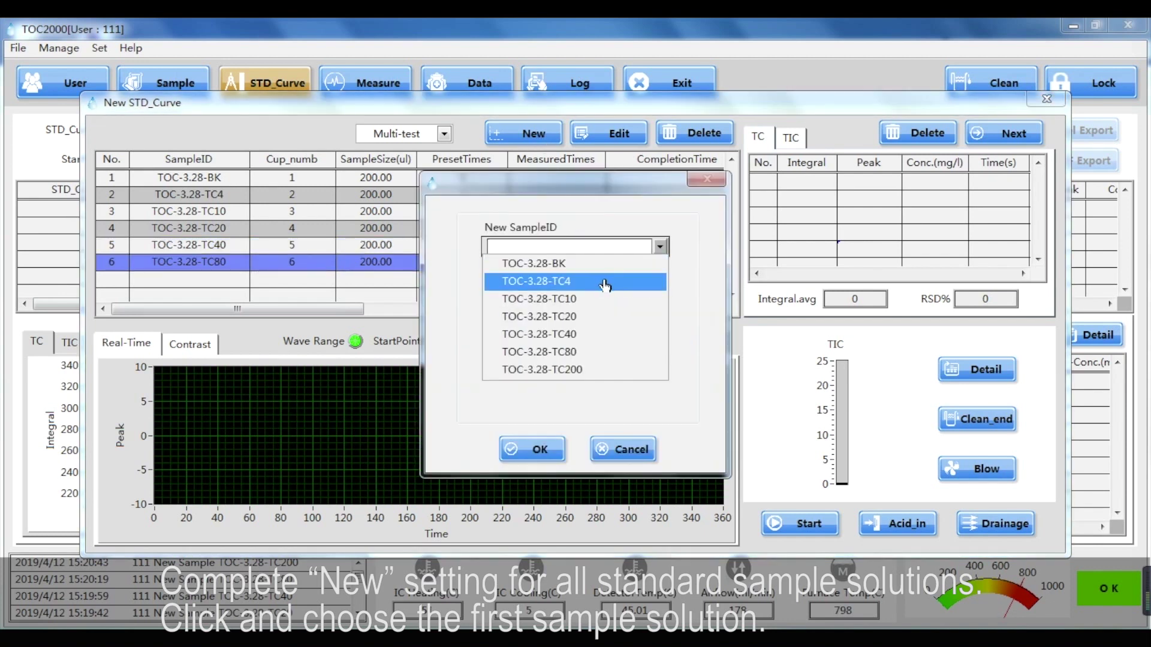
click(579, 370)
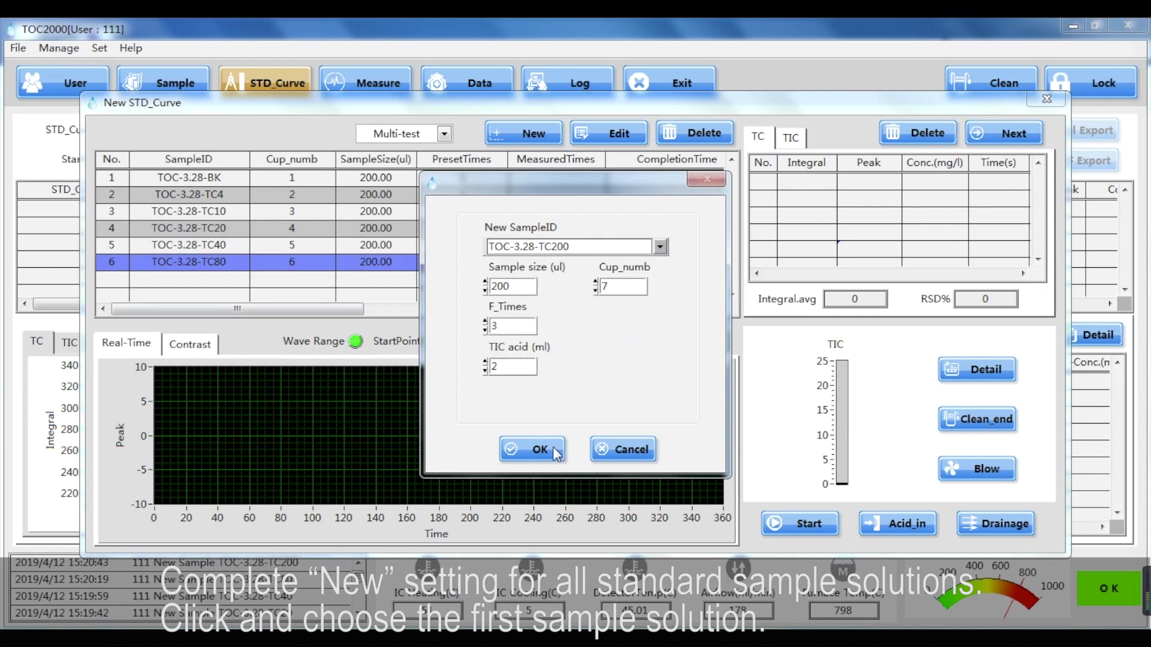
click(540, 450)
Step: Select the first solution, TOC-3.28-BK, and review the test parameters, including the TC and TIC cleaning sample volumes
click(547, 179)
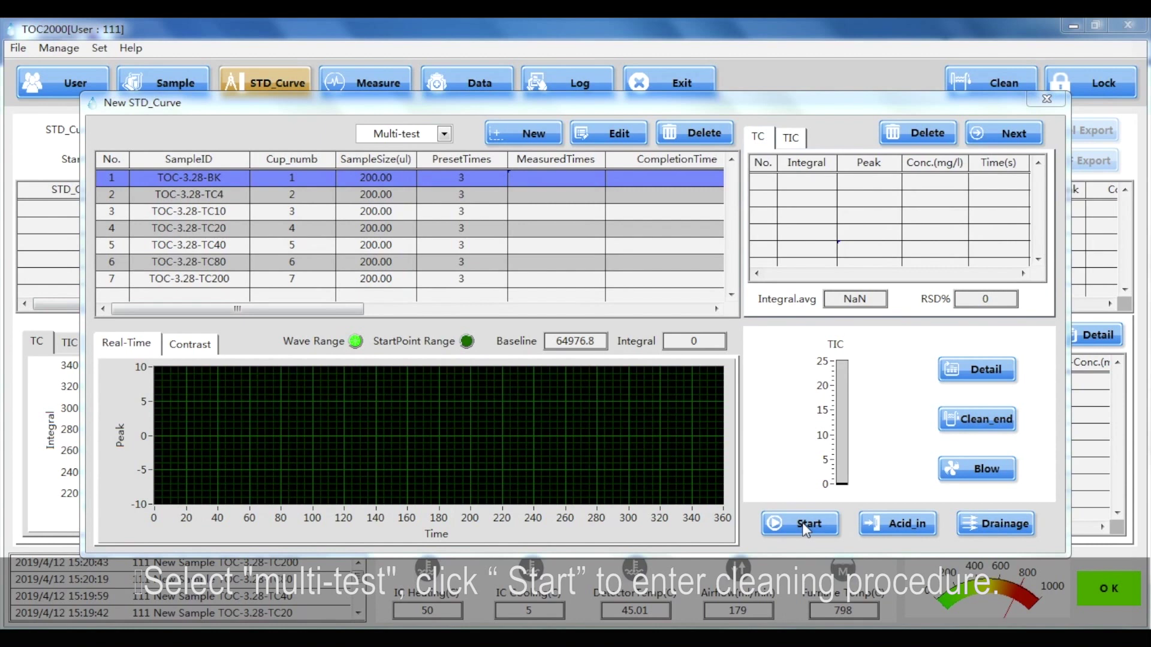
click(967, 369)
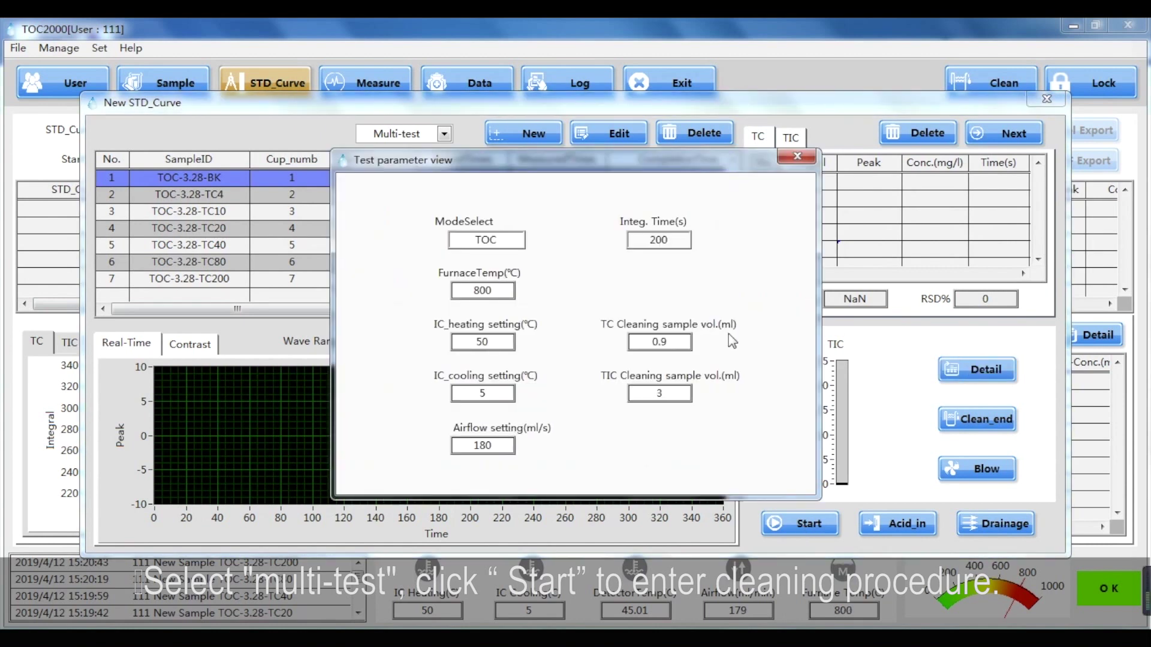
drag(677, 341, 576, 343)
drag(676, 392, 620, 394)
text(5)
click(802, 158)
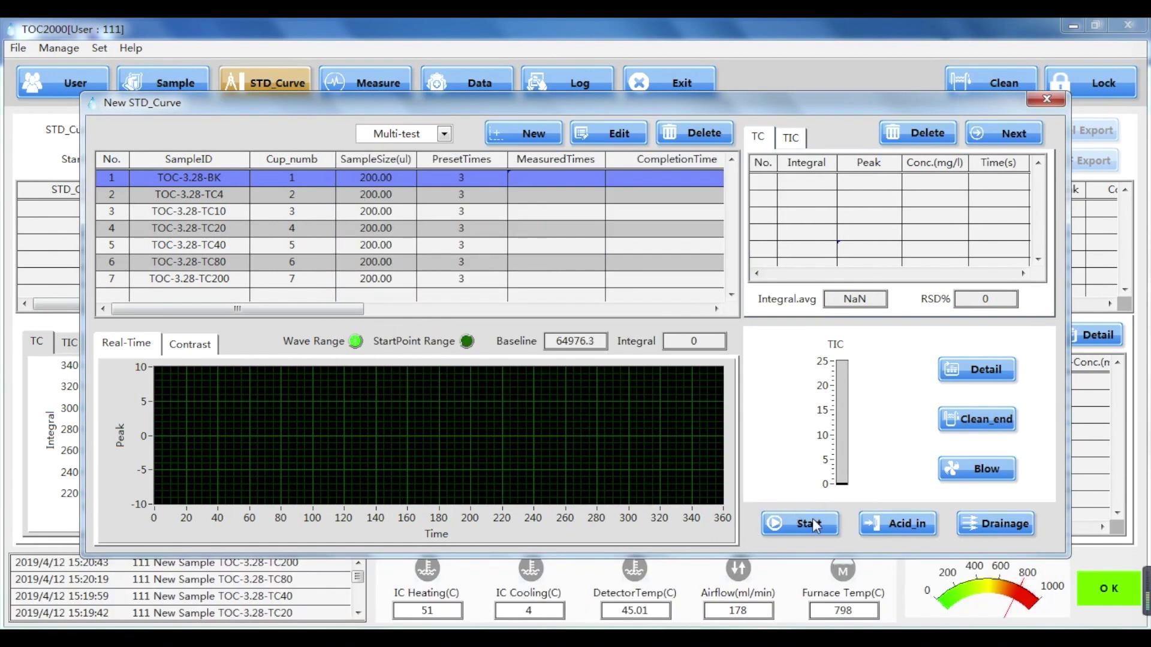
Step: Start the multi-test measurement of the standard solutions and view the TIC results
click(811, 519)
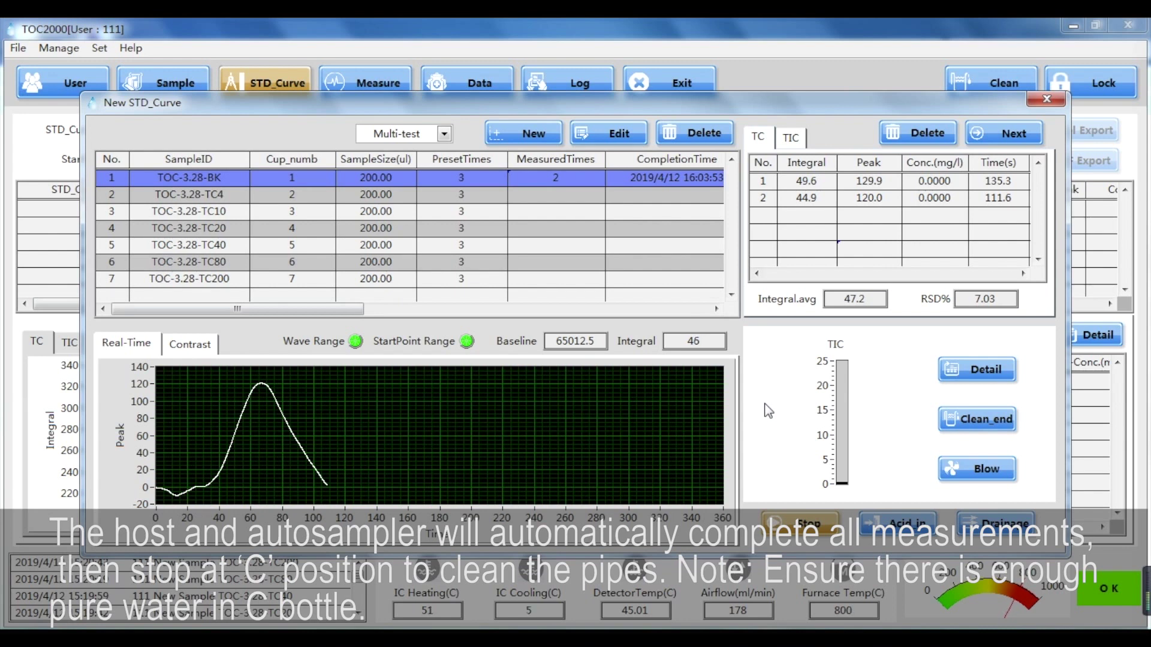
click(791, 138)
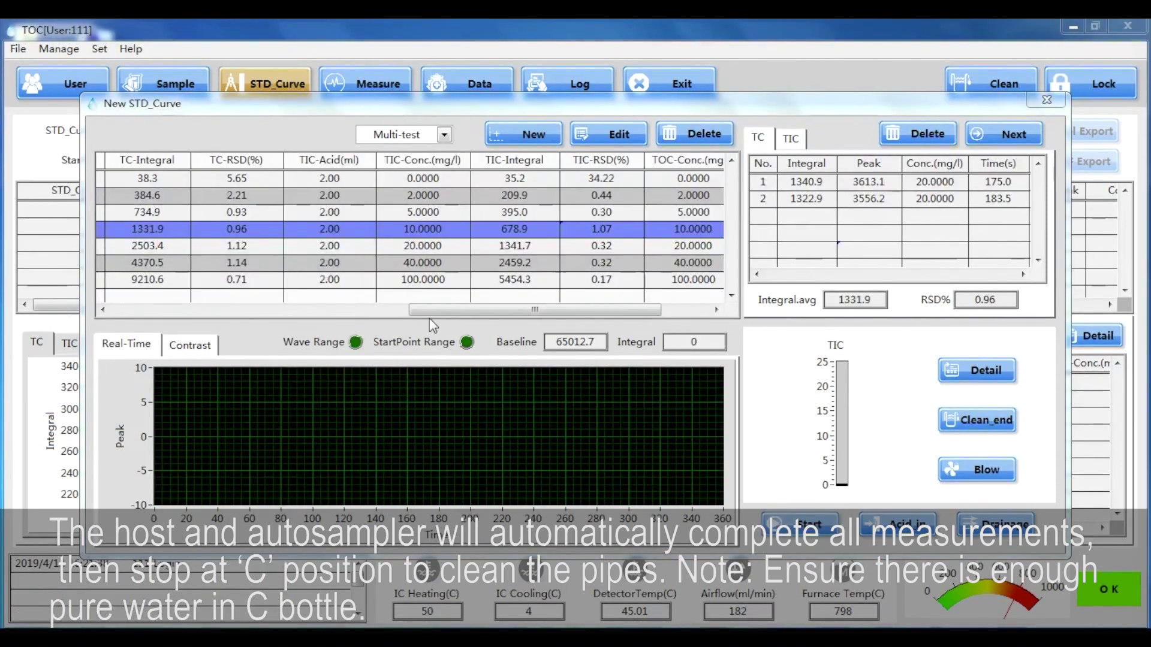
Step: Examine the TC integral and TC-RSD values of each measured standard solution in the test list
drag(429, 318, 380, 328)
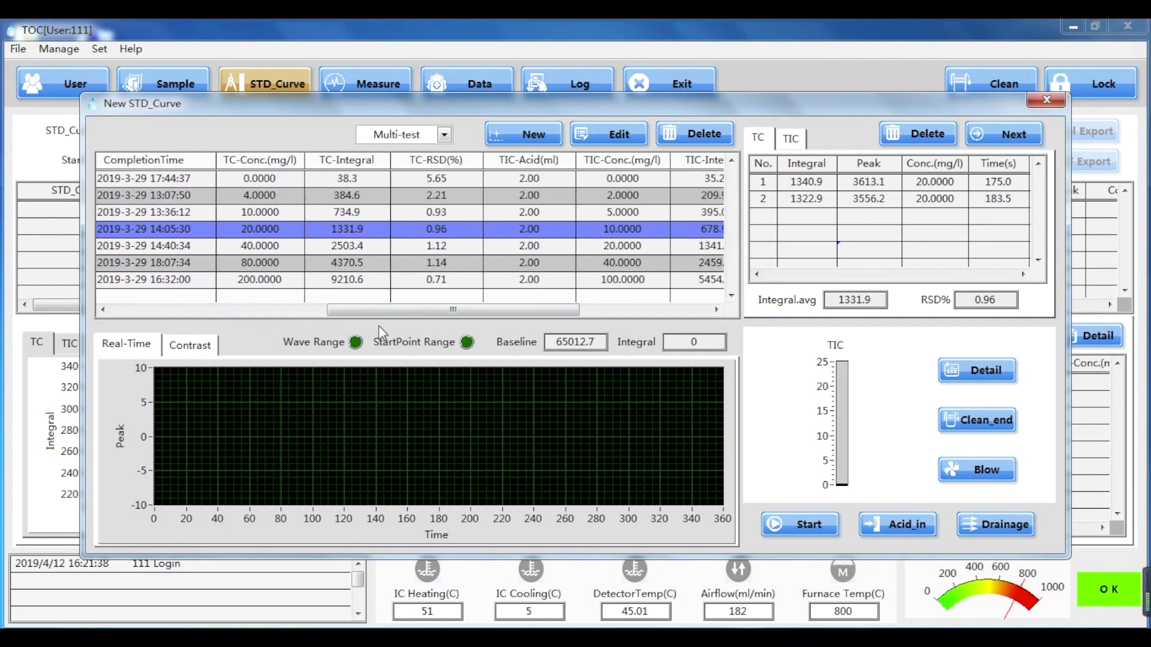
click(359, 178)
click(519, 195)
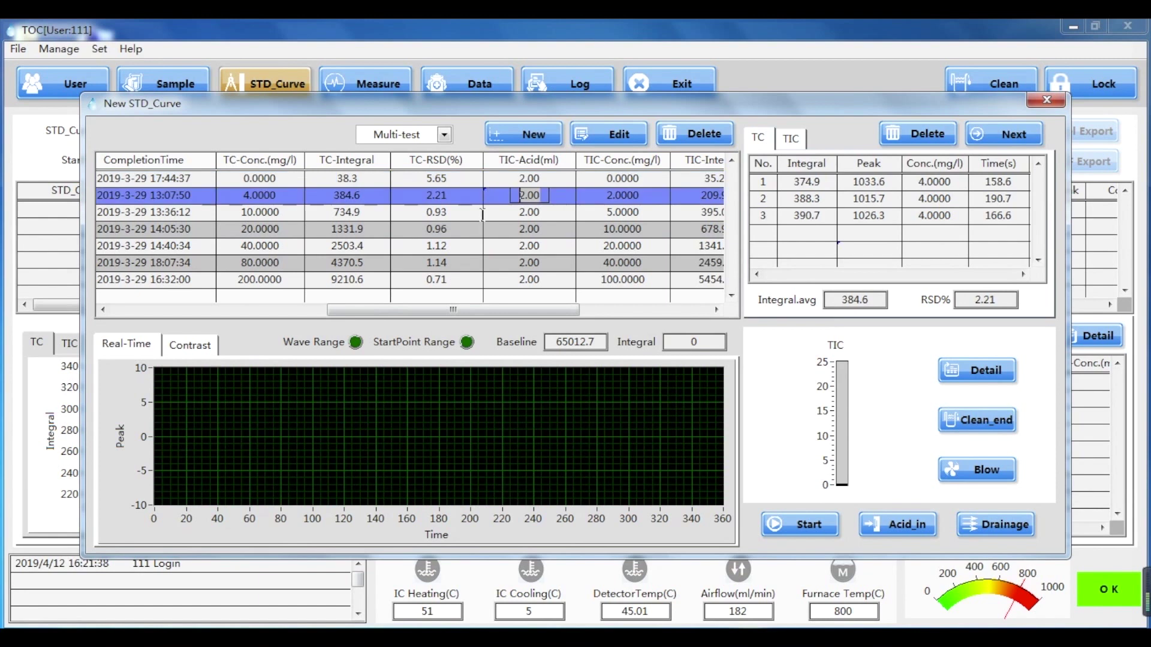
drag(472, 313, 587, 327)
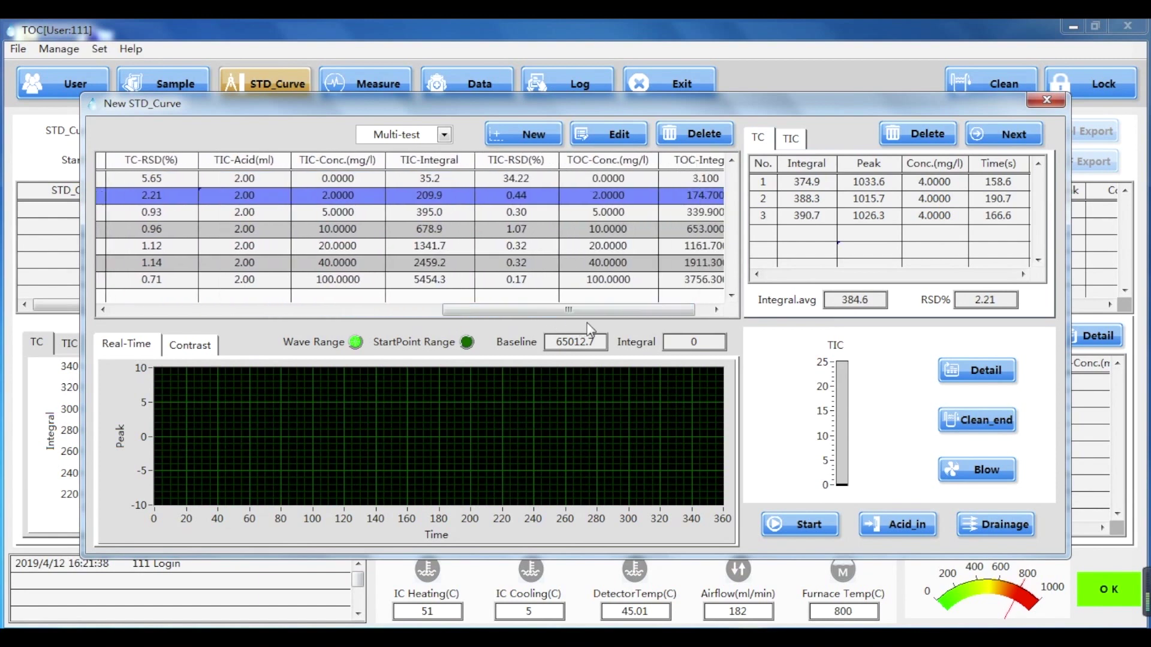
click(177, 178)
click(174, 196)
click(172, 212)
click(171, 229)
click(171, 246)
click(172, 229)
click(172, 246)
click(178, 262)
click(179, 280)
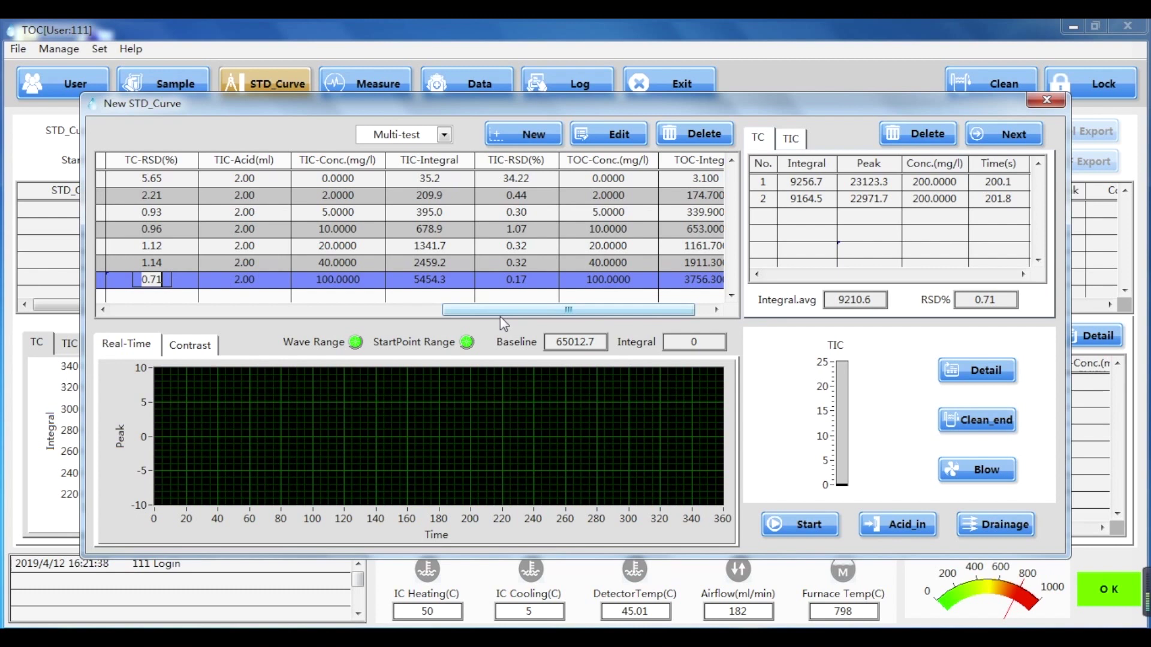
Step: Examine the TIC-RSD values of the measured standard solutions in the test list
drag(501, 314, 519, 319)
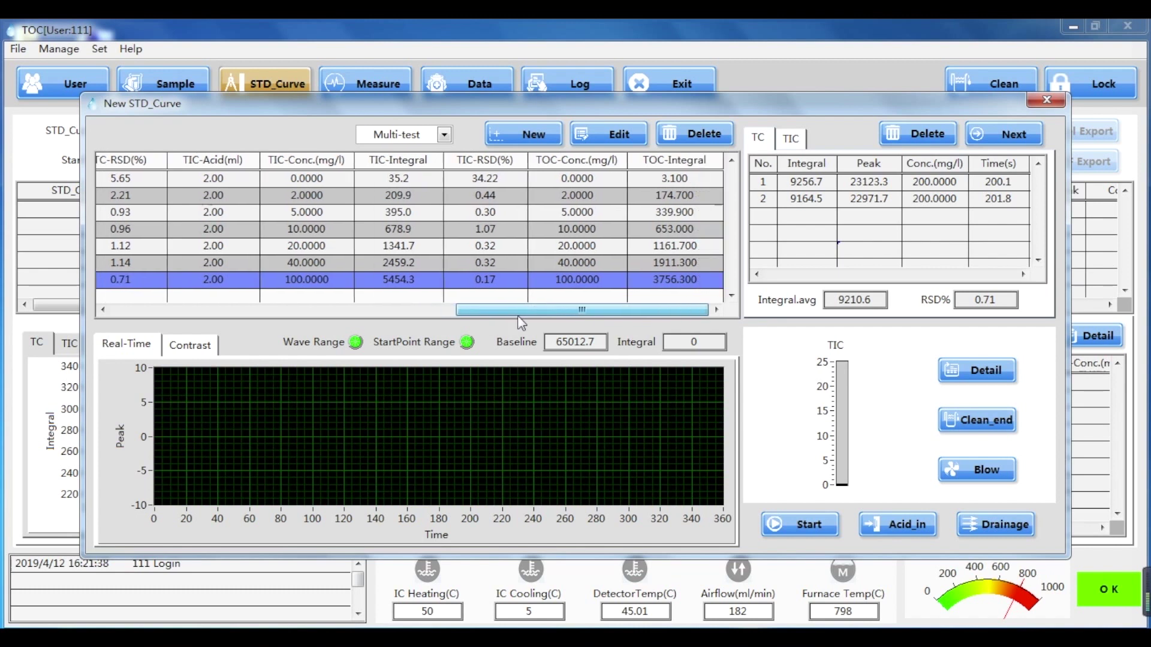
click(517, 180)
click(506, 212)
click(505, 229)
click(503, 263)
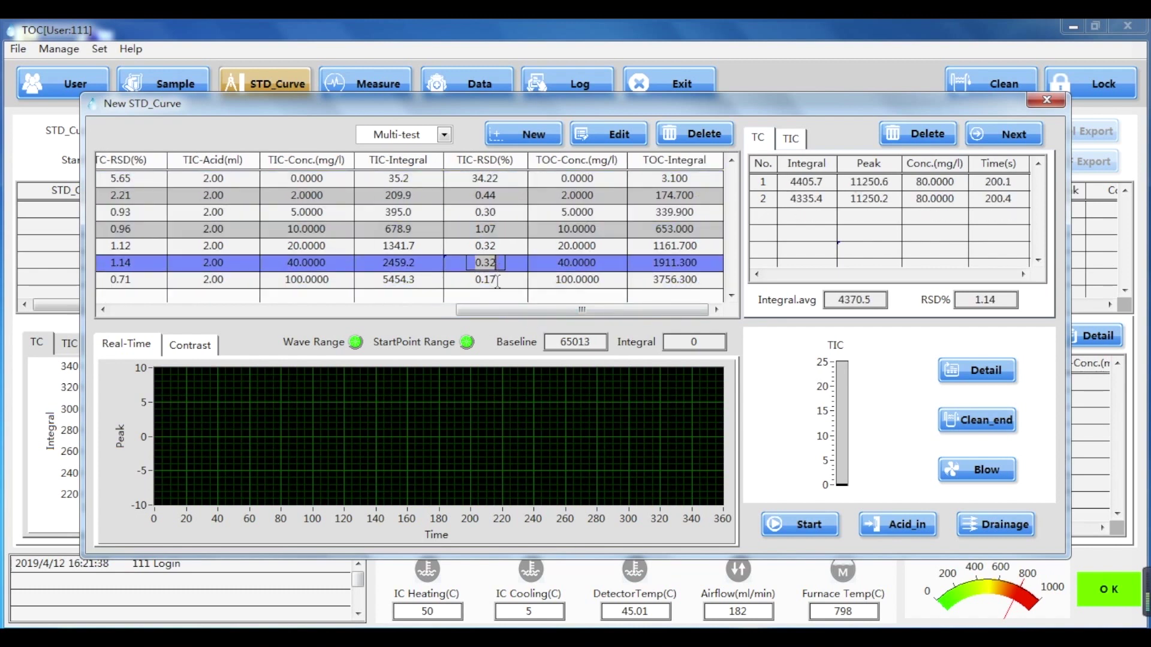
click(504, 280)
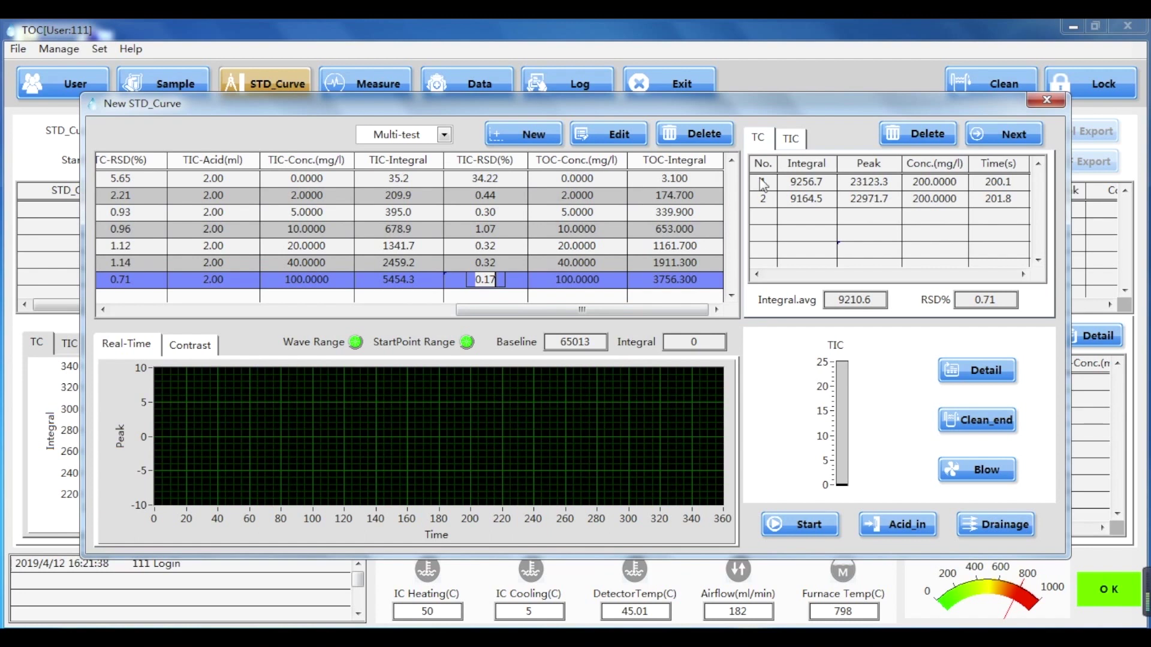
Step: Proceed to curve fitting with Square Fit and blank deduction, and check the TC and TIC correlation coefficients
click(1022, 138)
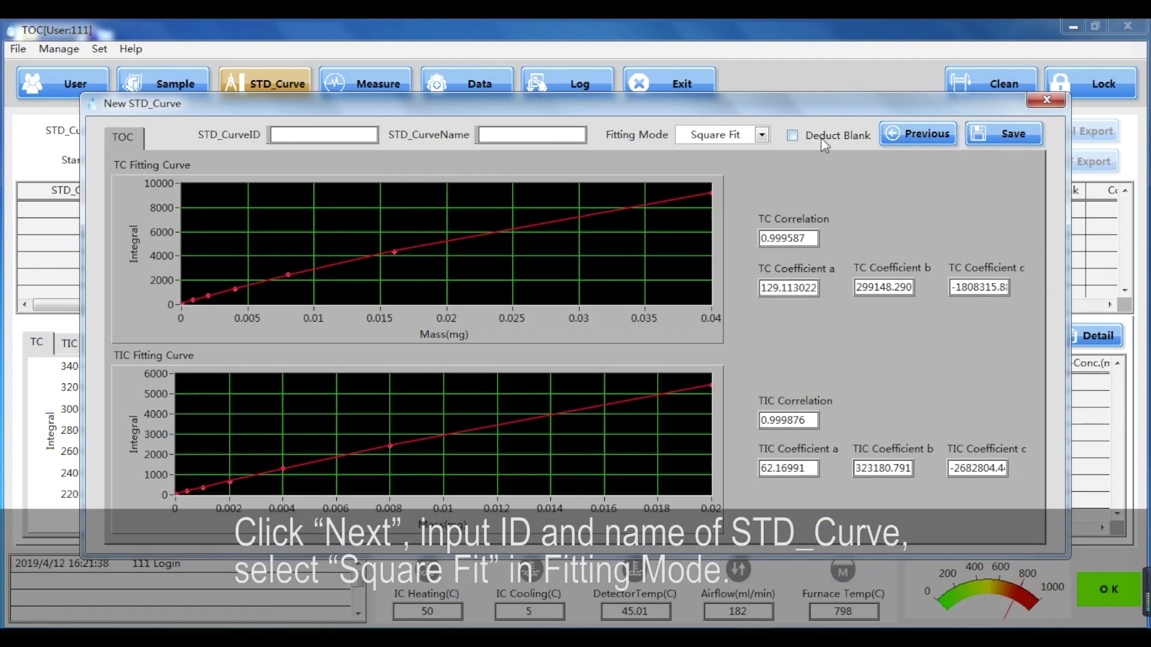
click(762, 136)
click(727, 172)
click(792, 136)
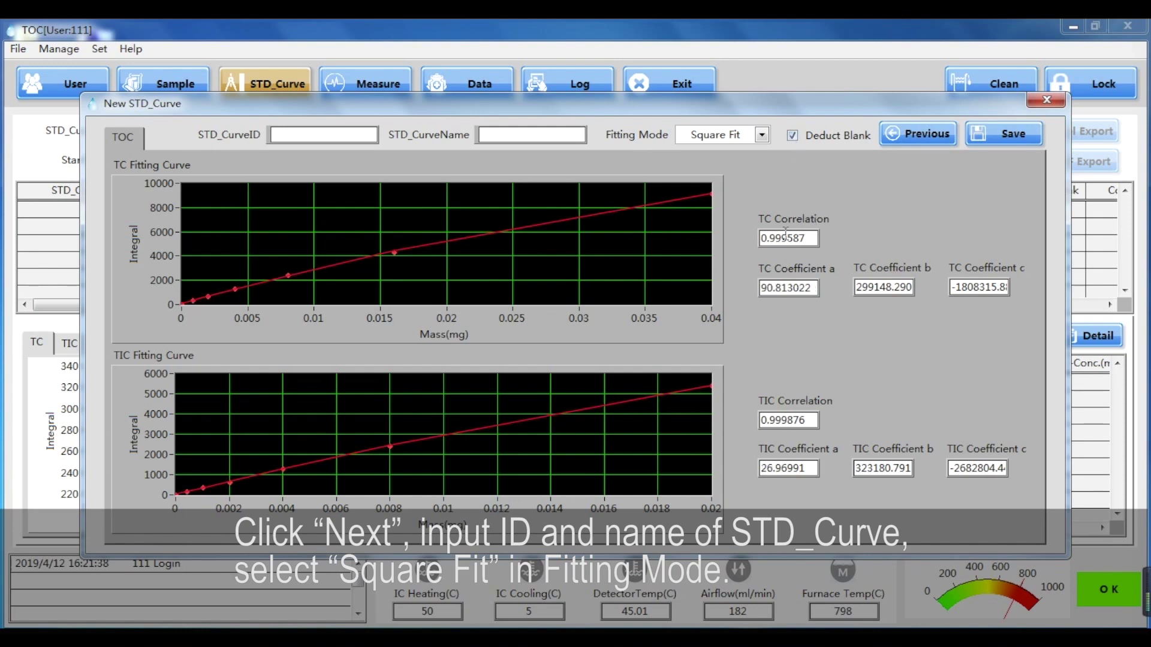
drag(787, 238, 756, 238)
drag(792, 420, 743, 420)
Step: Save the standard curve with the ID 190329-TOC-AUTO and the name TOC-AUTO
click(326, 136)
text(190)
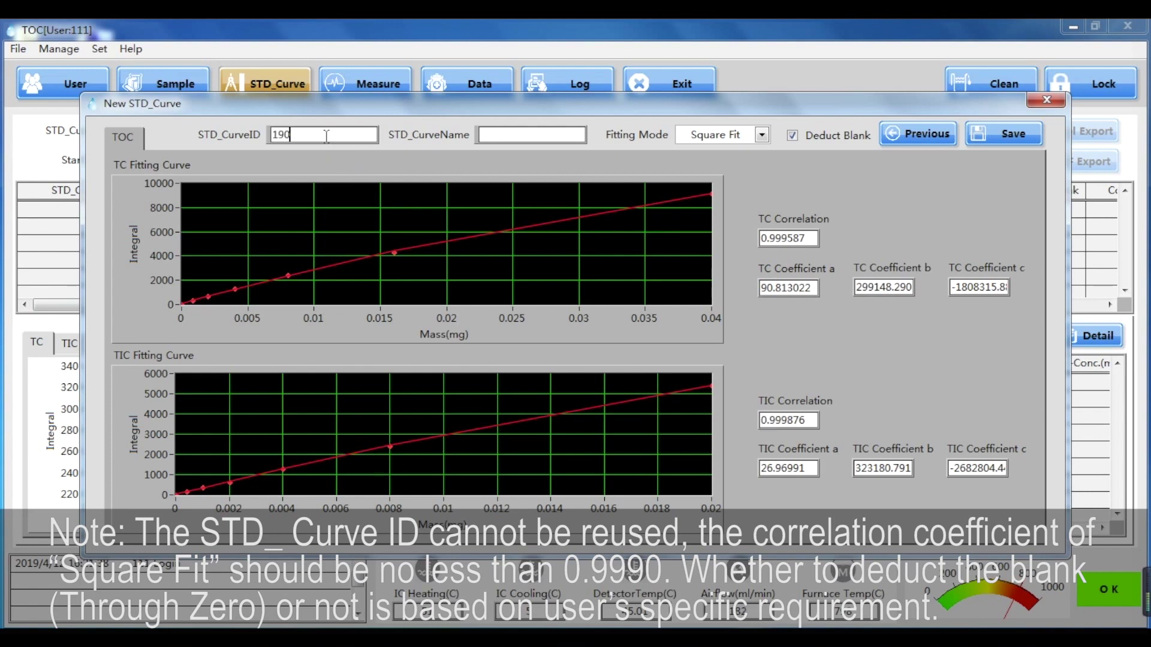
text(329-TOC-AUTO)
click(517, 134)
text(TOC)
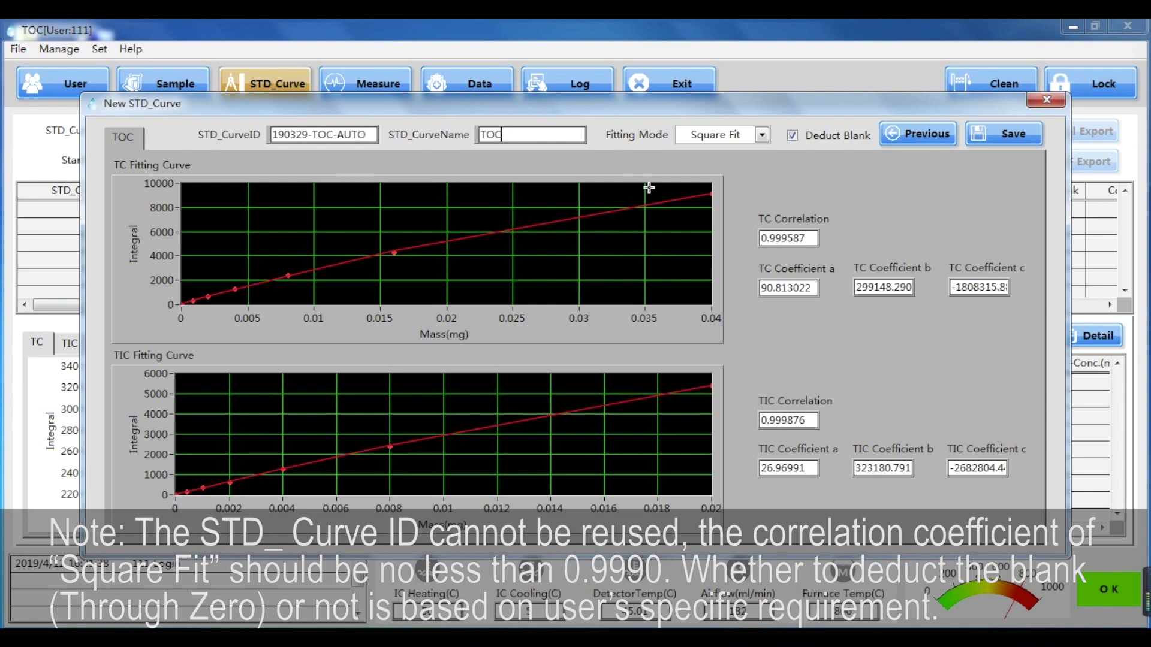
text(-AUTO)
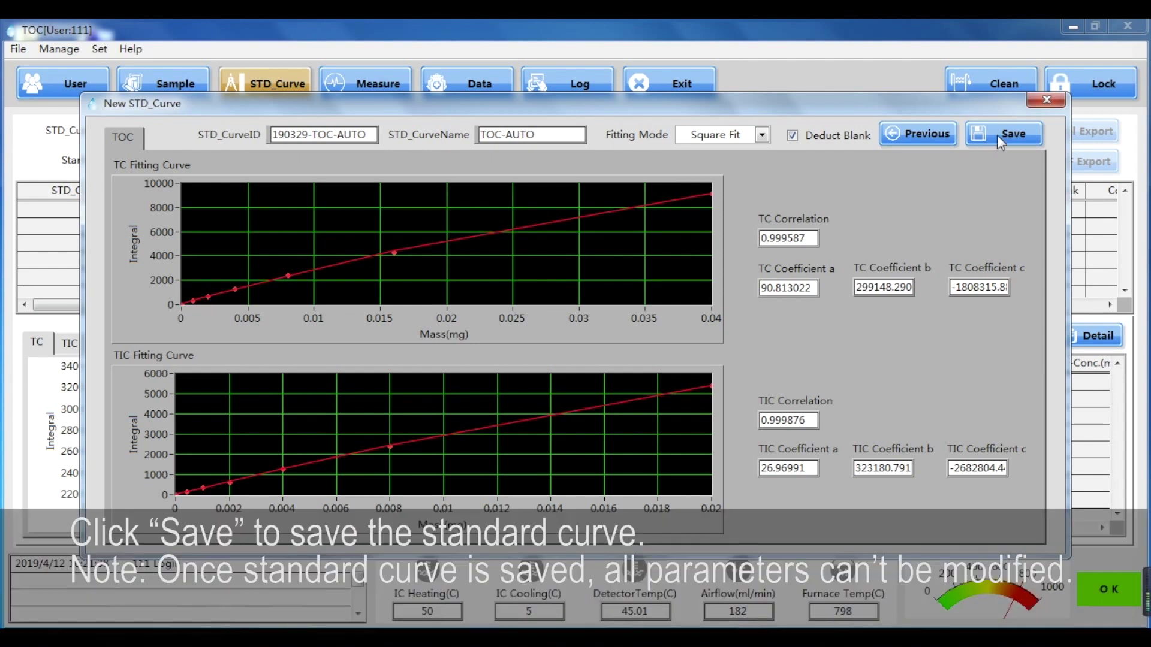
click(1012, 135)
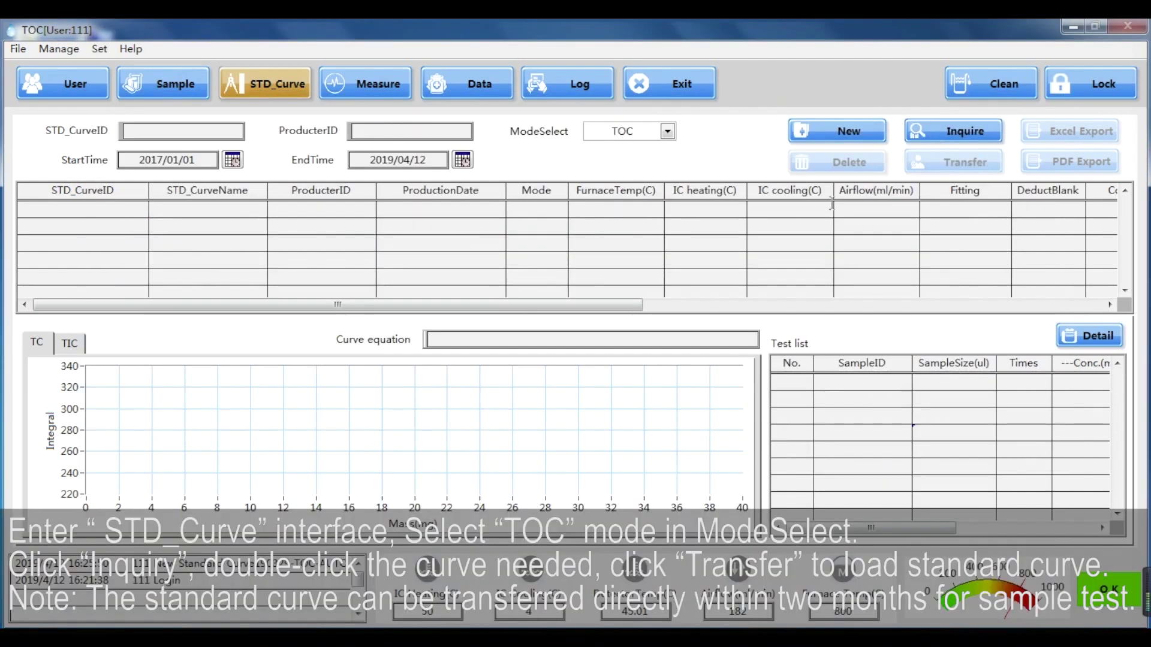
Step: Query the saved TOC standard curves and transfer 190329-TOC-AUTO for sample measurement
click(952, 137)
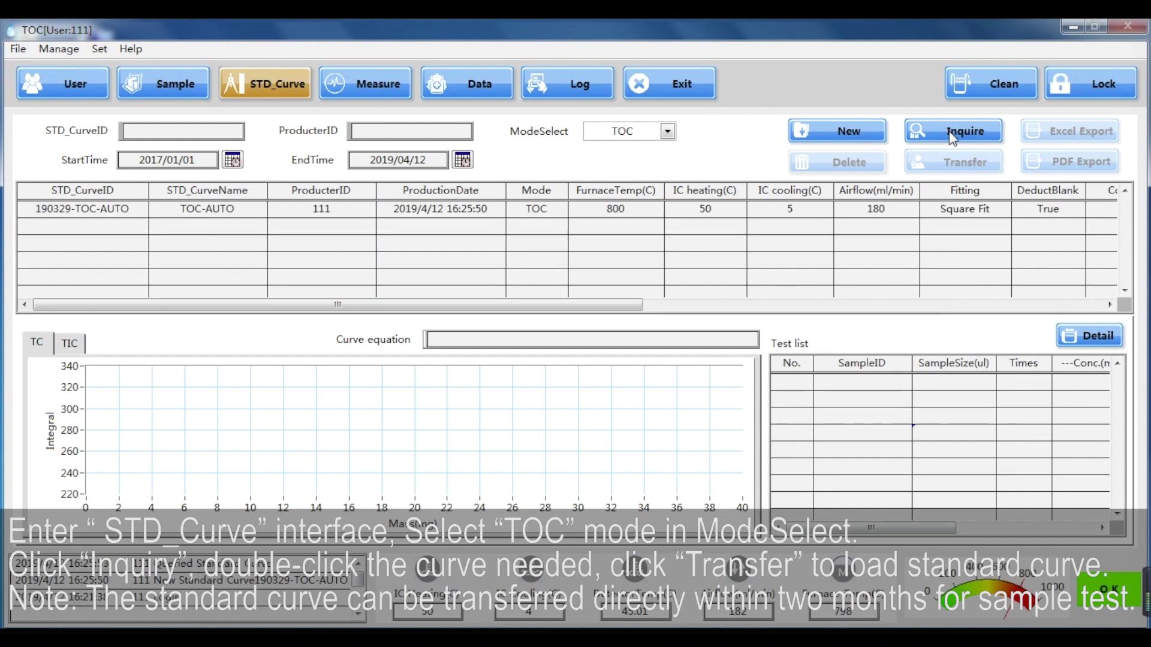
double_click(711, 211)
click(977, 163)
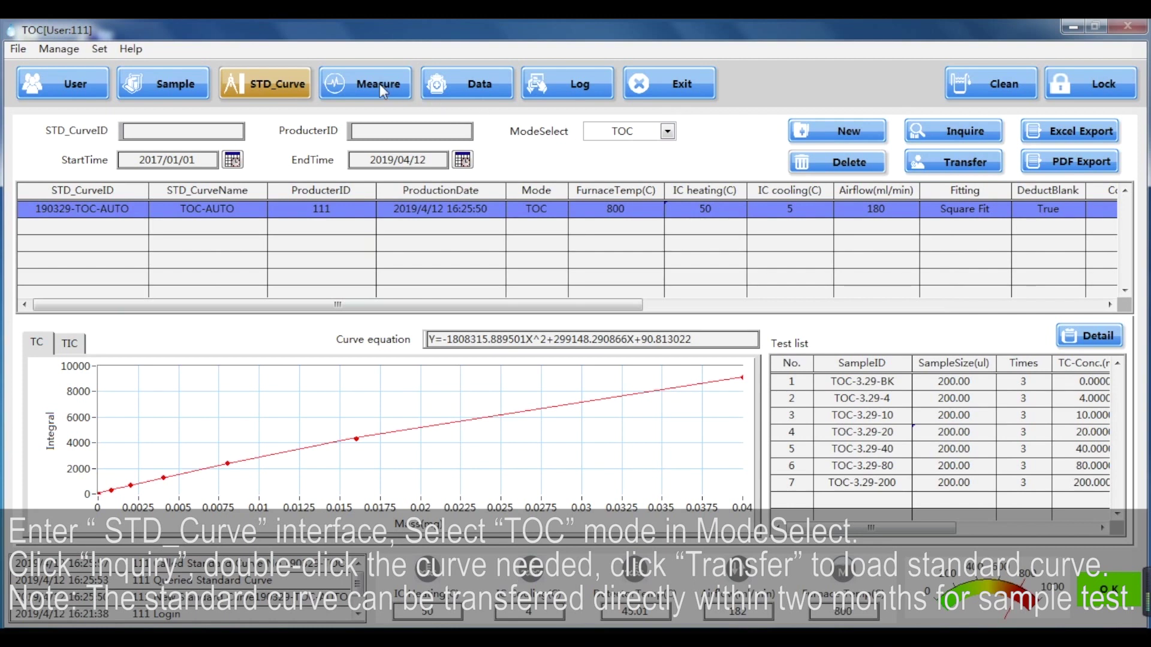
Step: Check which standard curve ID is loaded in the measurement interface
click(378, 85)
drag(271, 130, 176, 130)
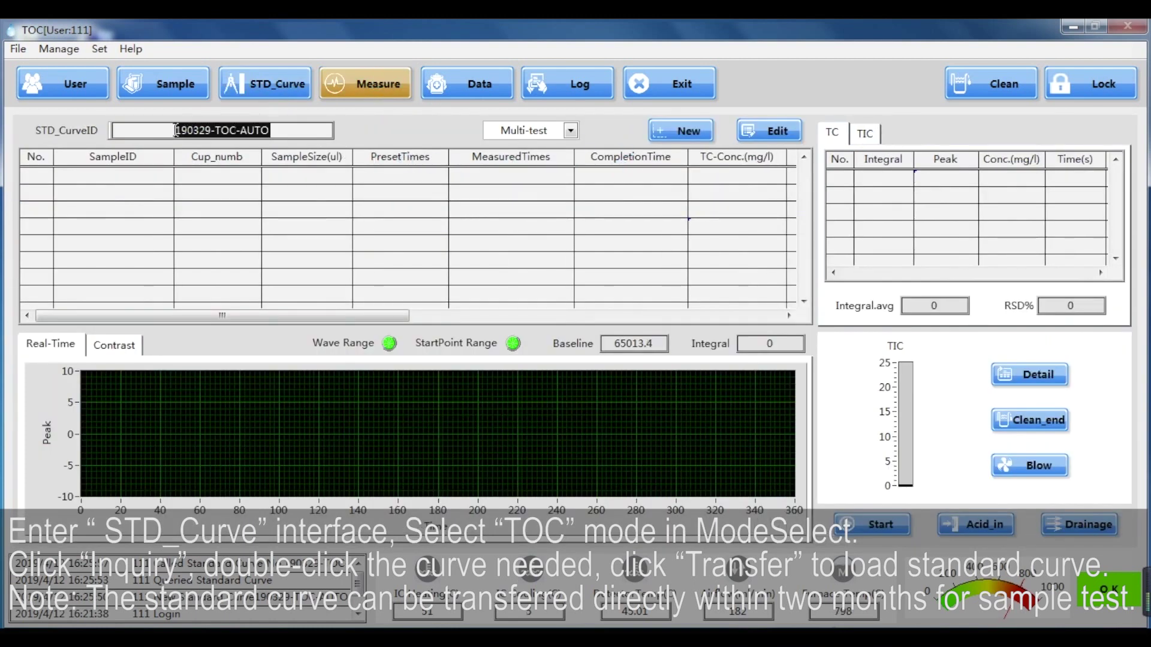
click(289, 123)
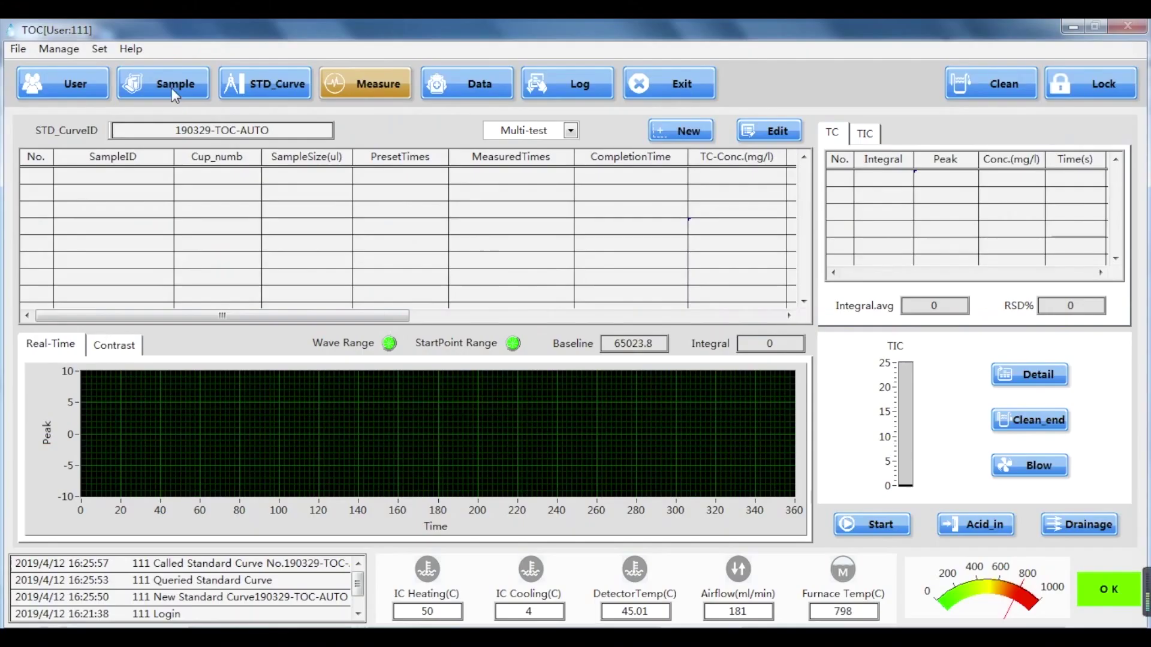
Step: Create a new sample record in TOC mode with the ID 190329-SAM2 and the name SAM2
click(163, 84)
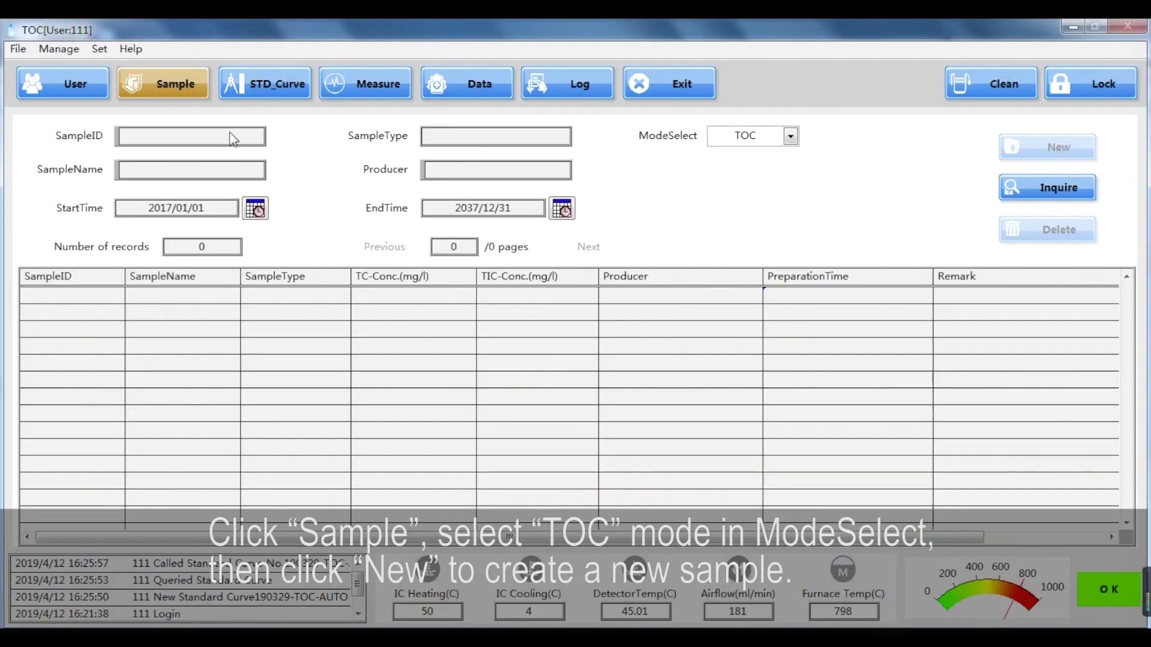
click(791, 136)
click(757, 154)
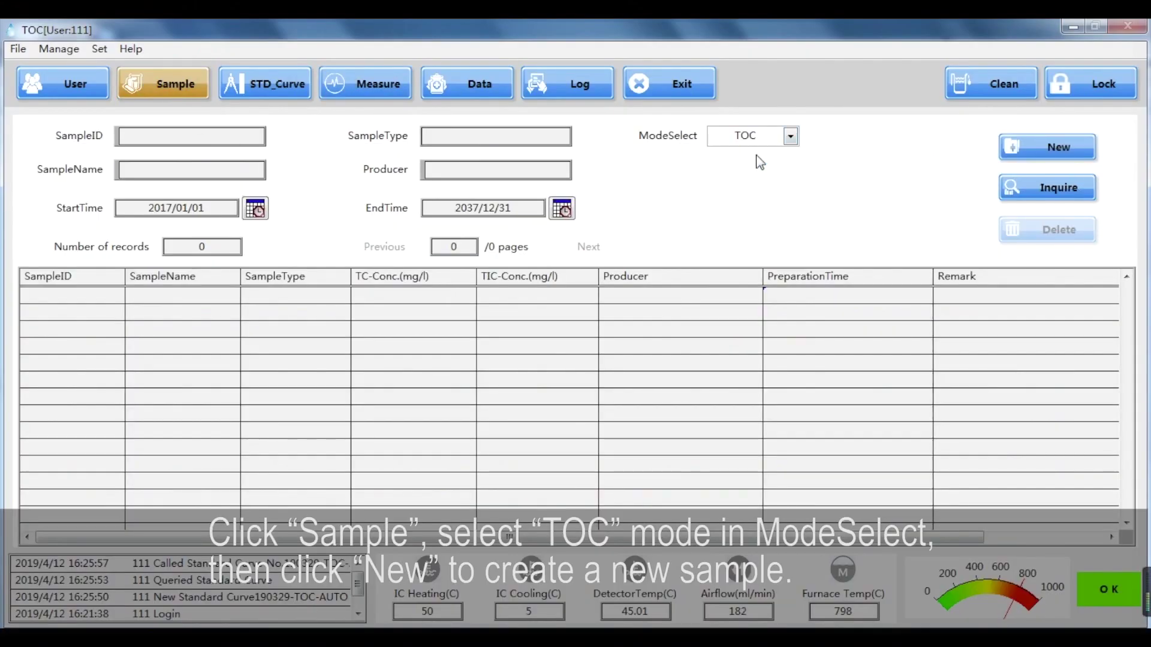
click(1050, 148)
click(511, 202)
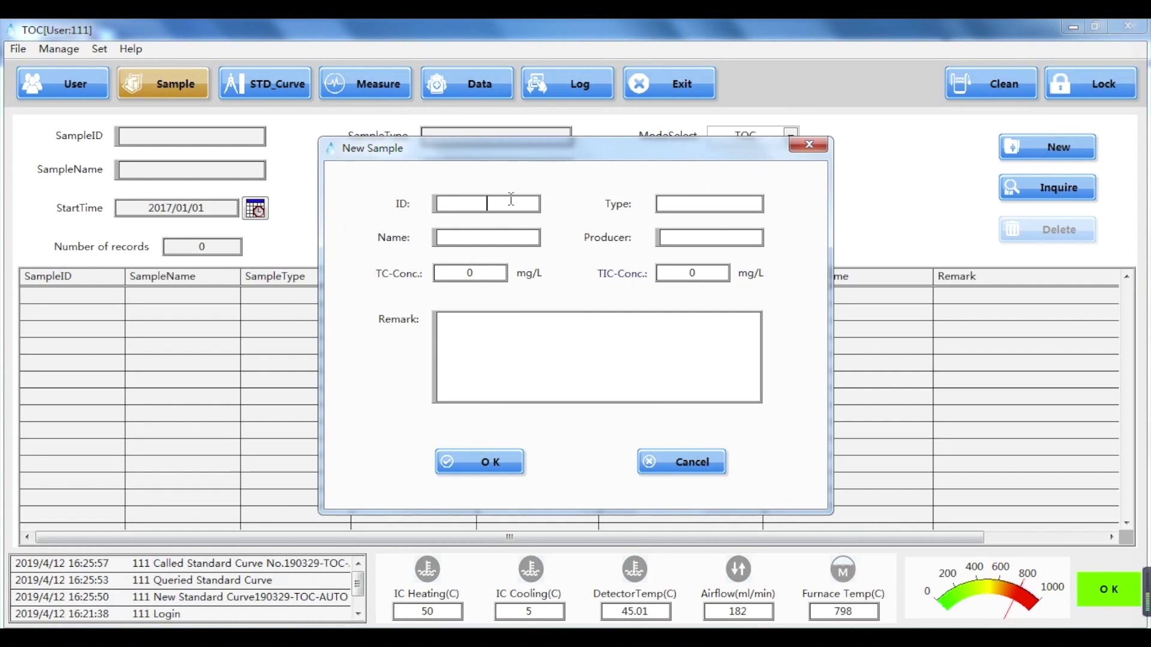
text(190329-)
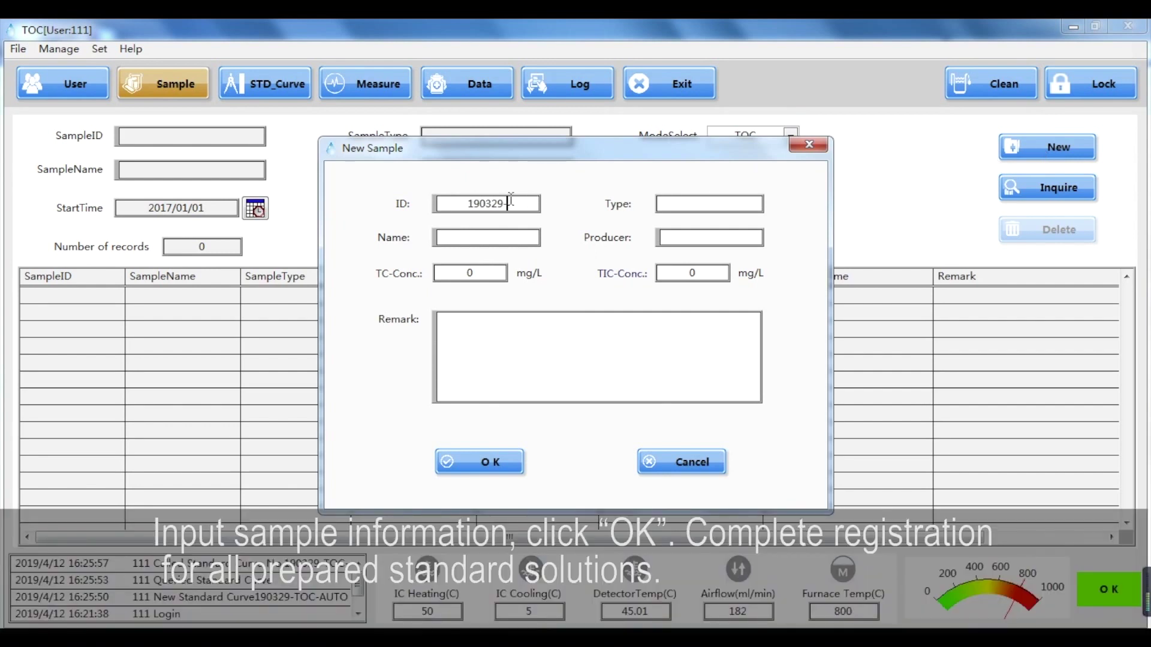
text(SAM2)
click(497, 240)
text(SAM2)
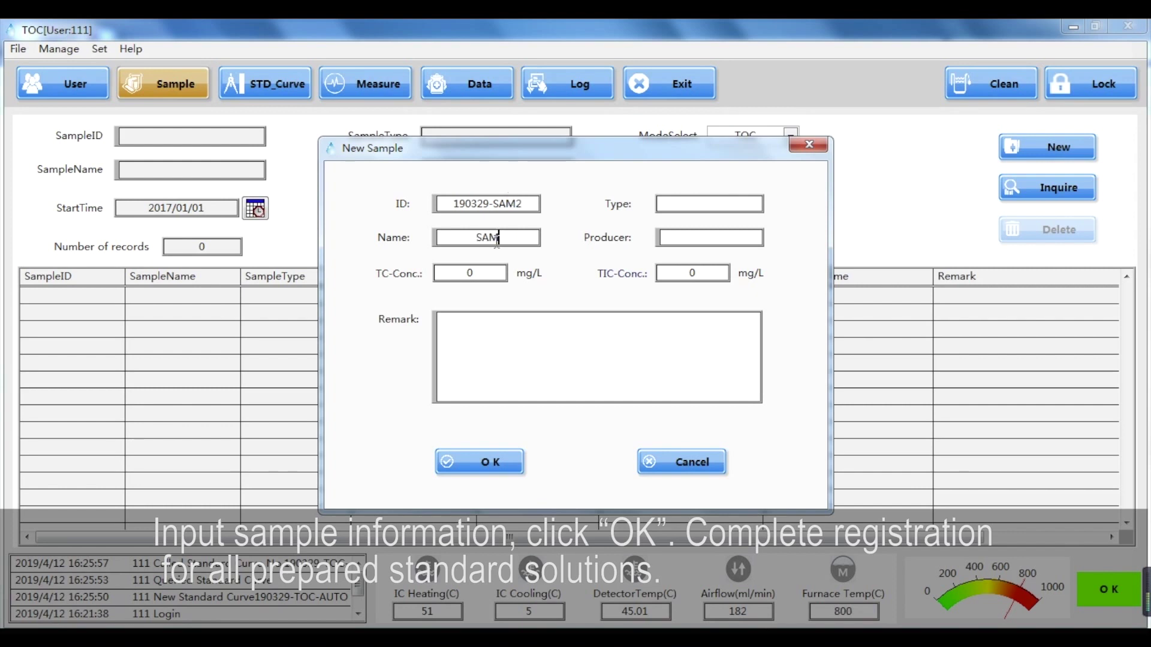
Step: Set the new sample's type to Sample solution and its producer to 1, and register it
click(698, 207)
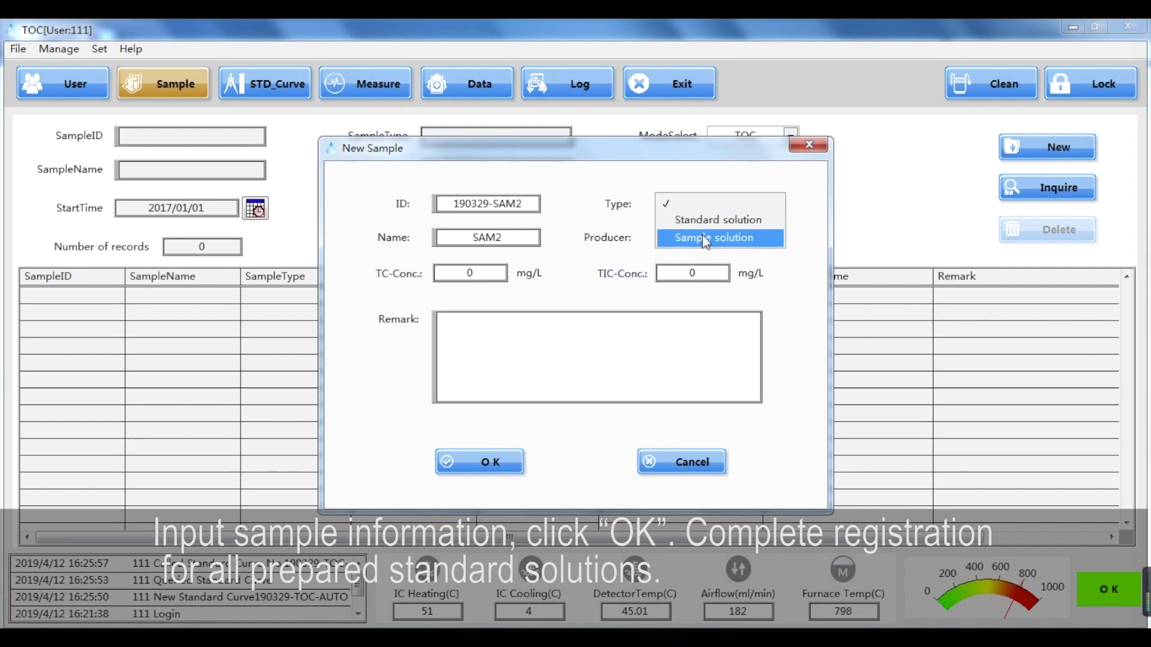
click(702, 235)
click(707, 238)
text(1)
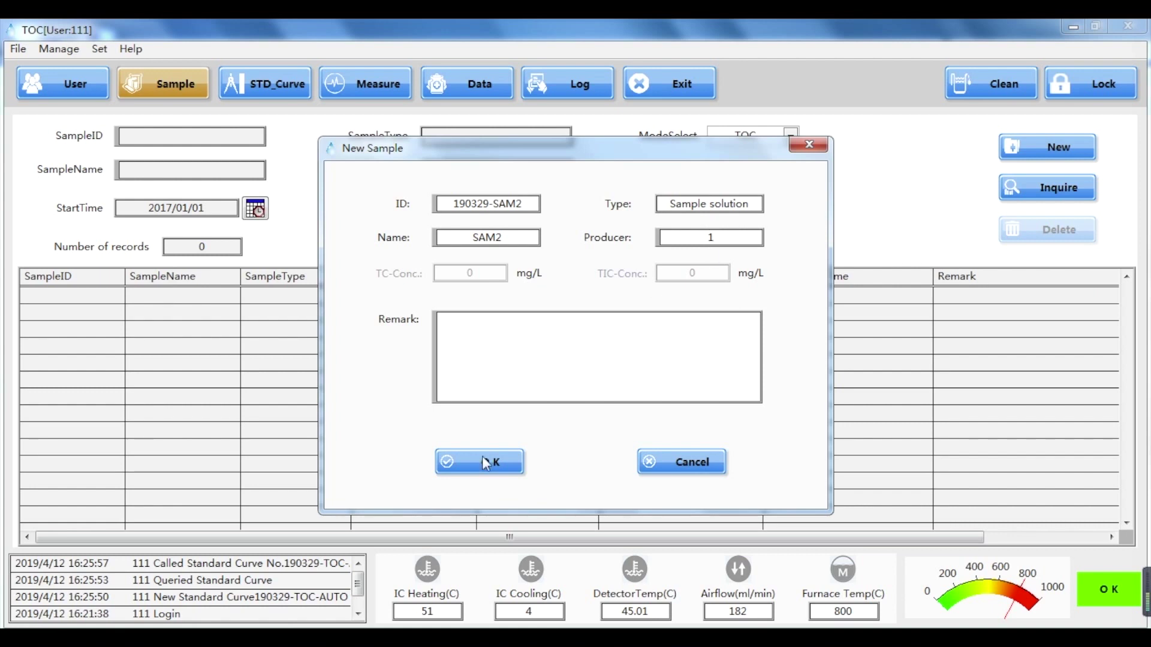
click(482, 462)
click(477, 413)
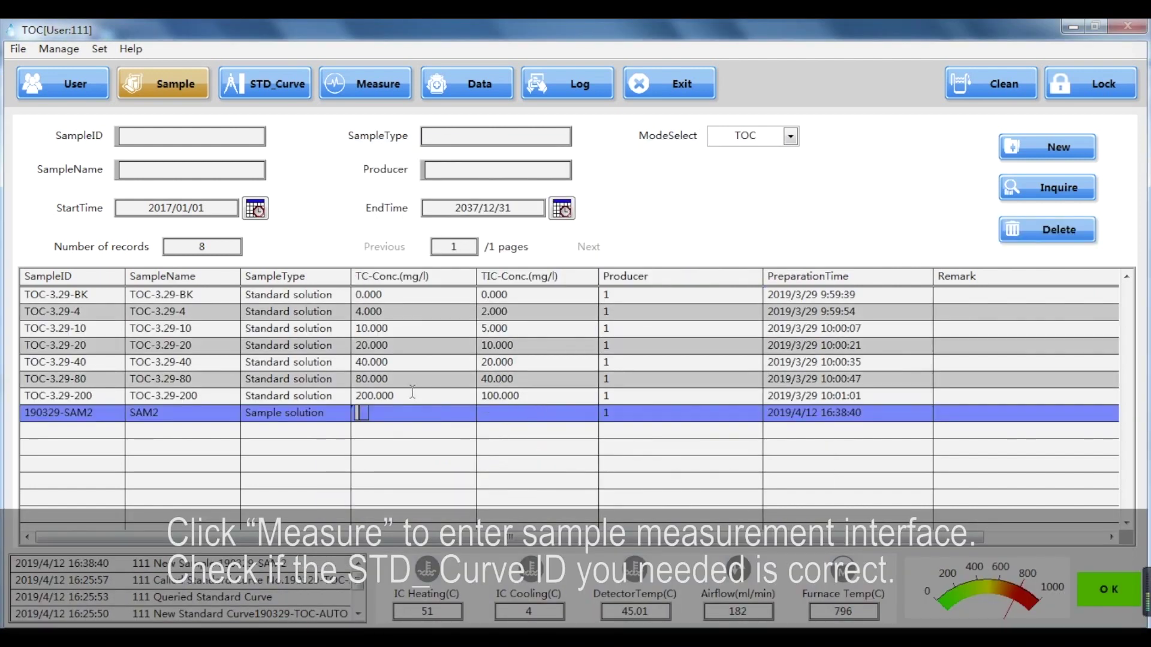
Step: Add sample 190329-SAM2 to the measurement list with cup number 12 and start the measurement
click(372, 89)
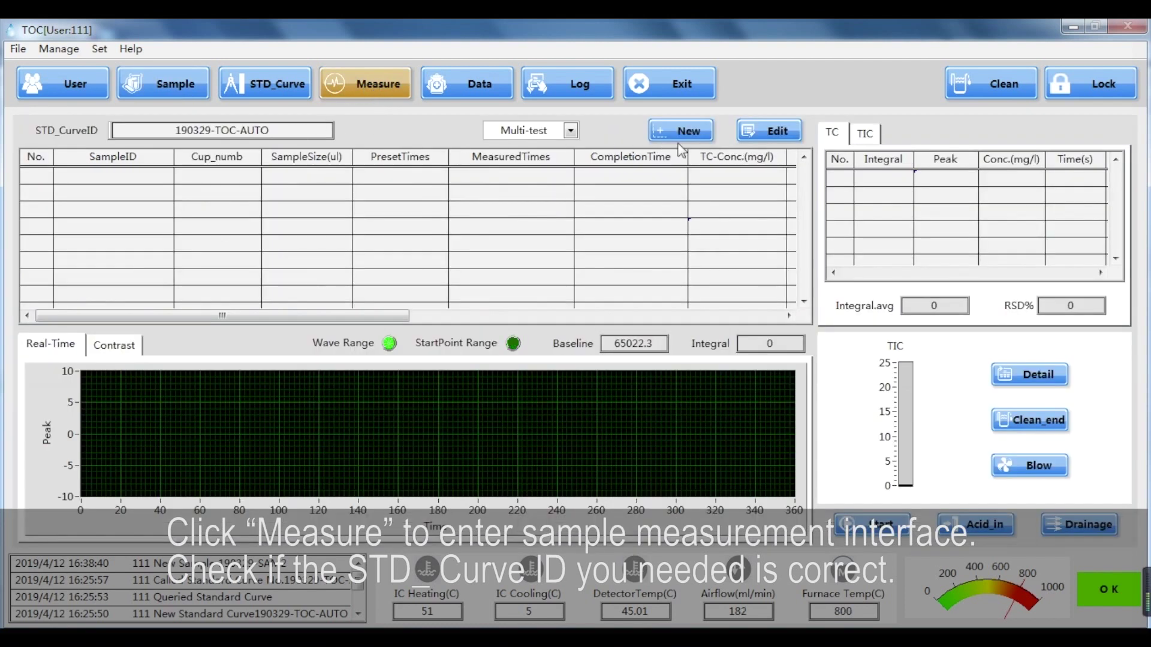
click(680, 134)
click(658, 247)
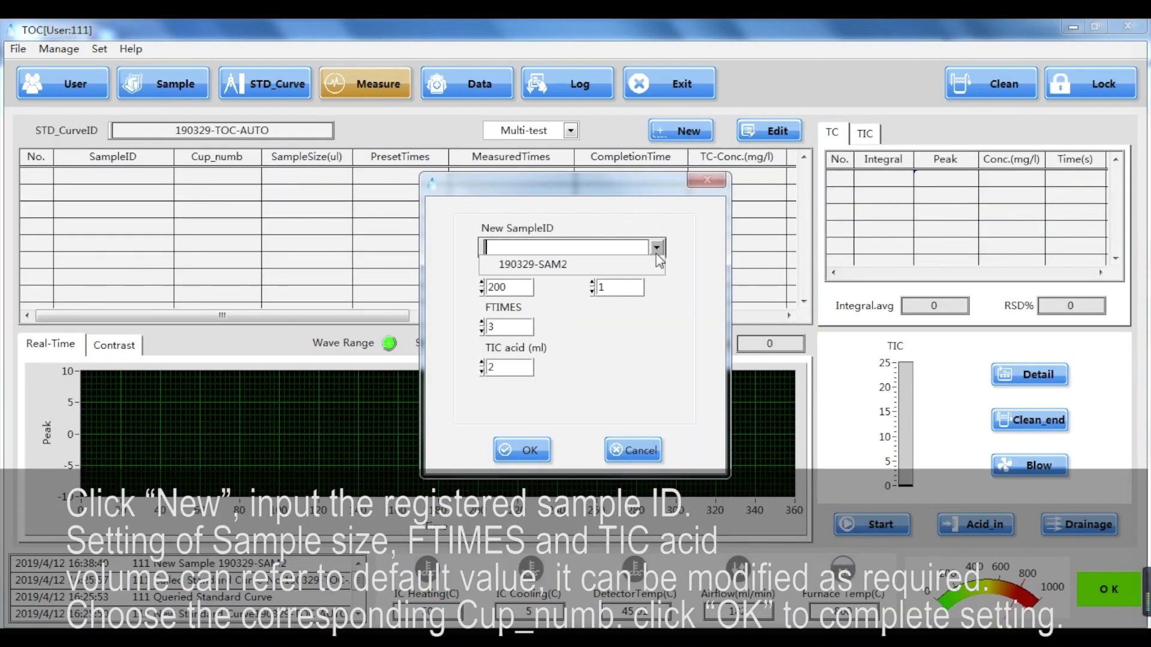
click(621, 266)
click(606, 288)
text(2)
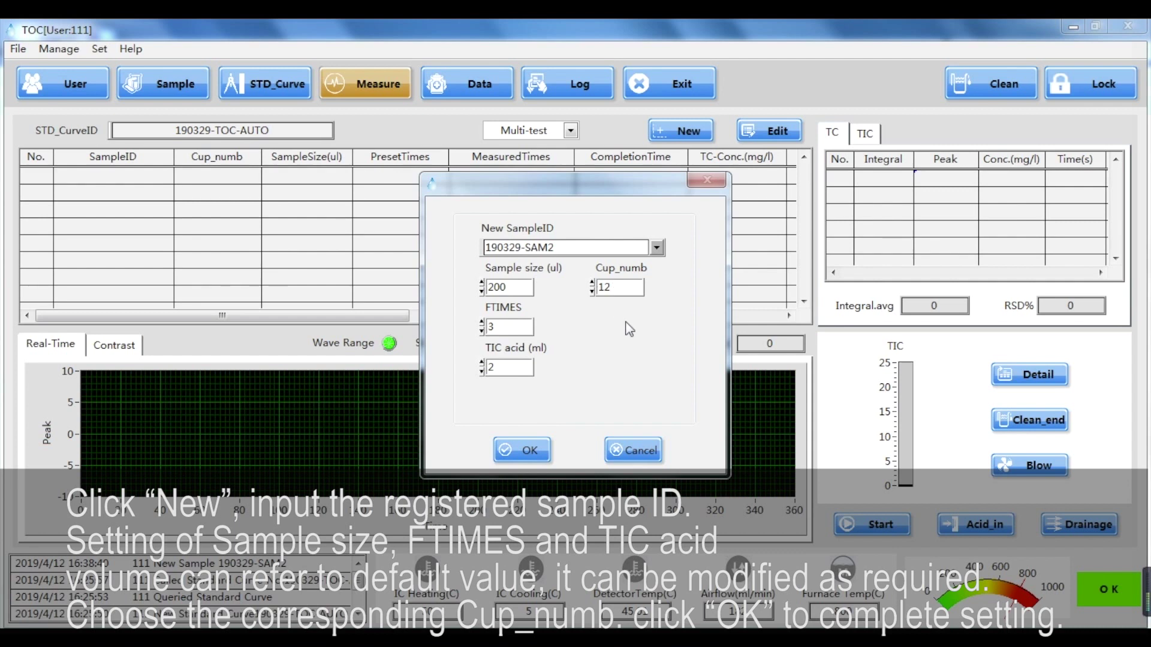
click(519, 450)
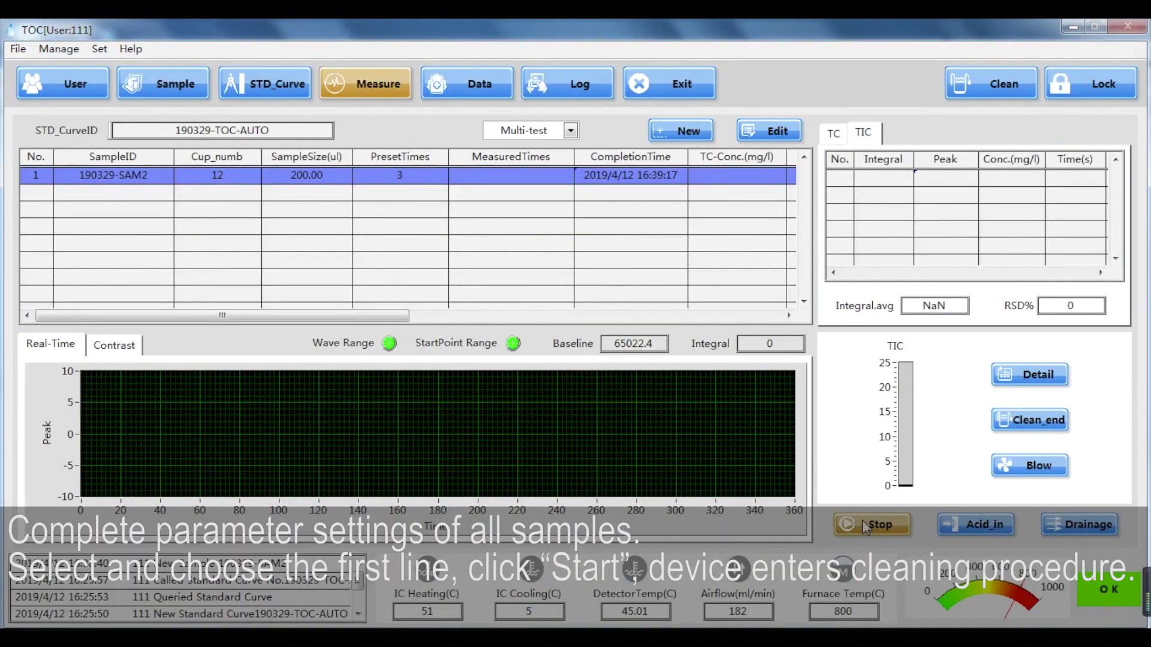
click(865, 526)
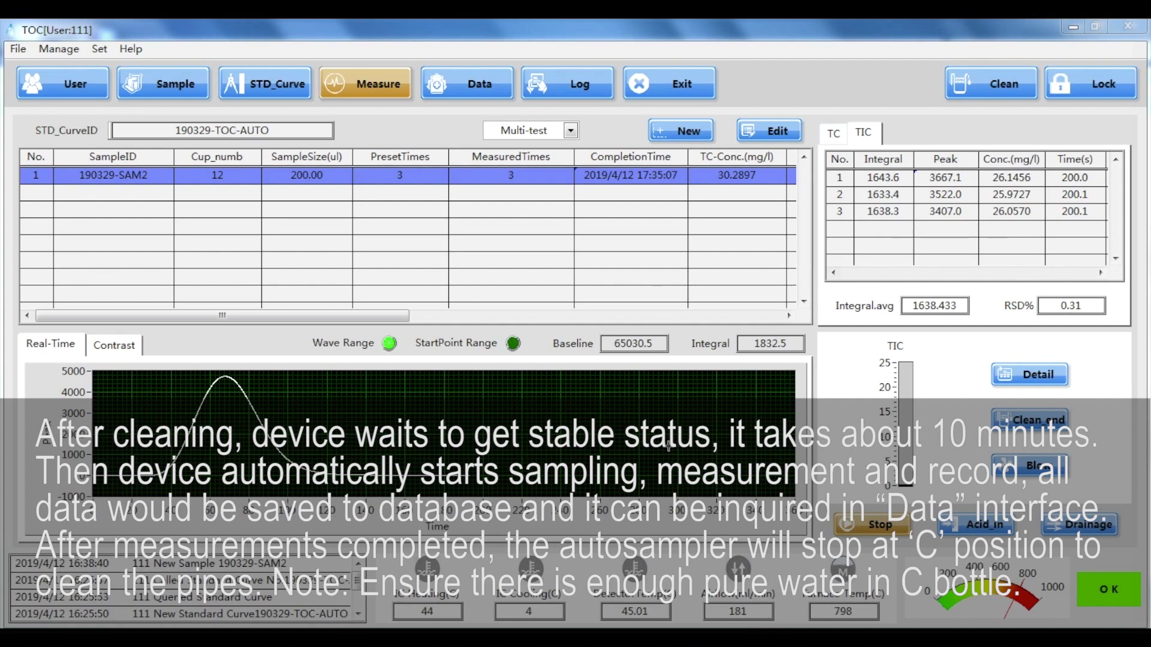
Step: Review the three TIC replicate measurements of sample 190329-SAM2
click(877, 179)
click(881, 195)
click(884, 211)
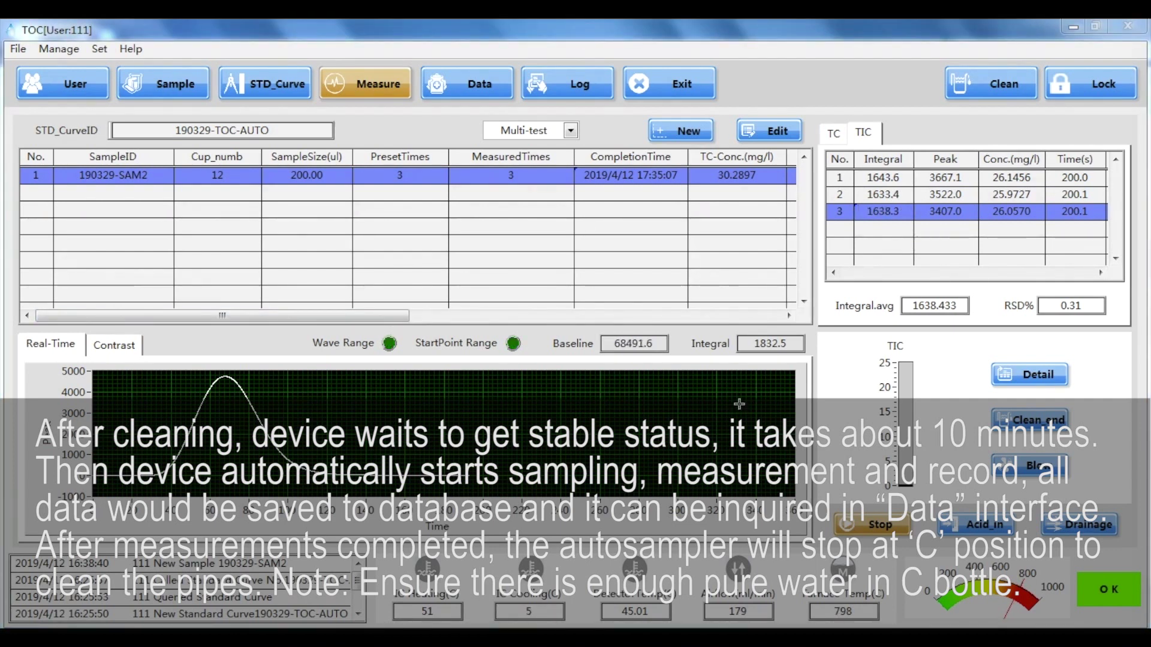
Step: Examine the TC, TIC and TOC concentration and RSD results in the measured sample's row
drag(378, 322, 575, 336)
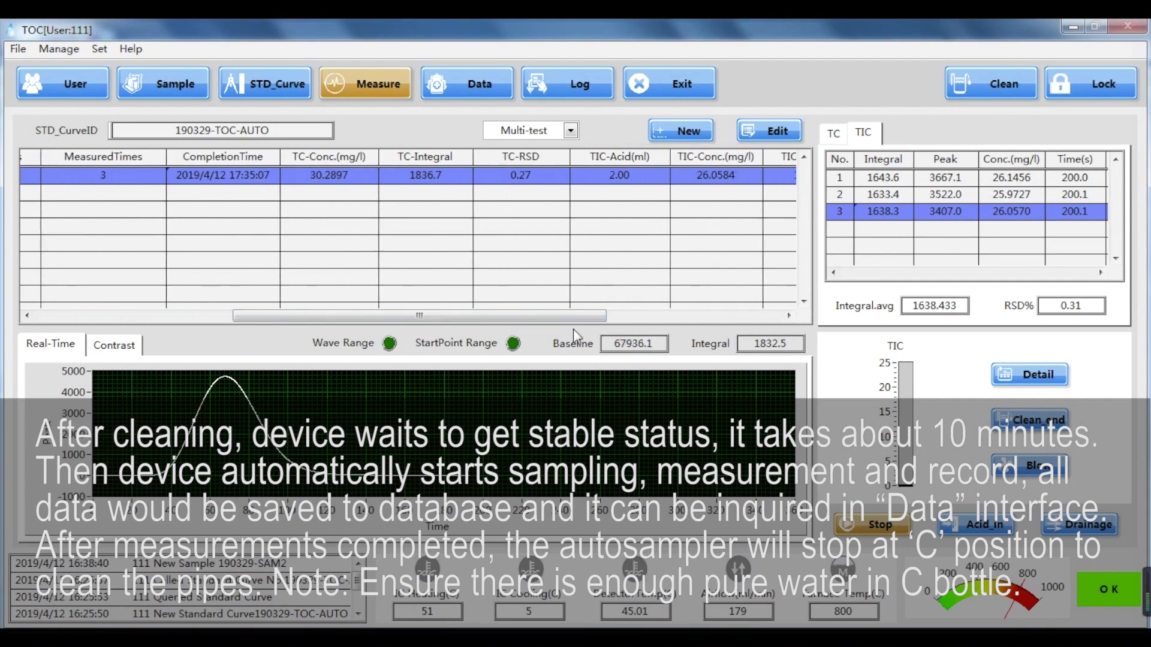
click(521, 175)
click(365, 176)
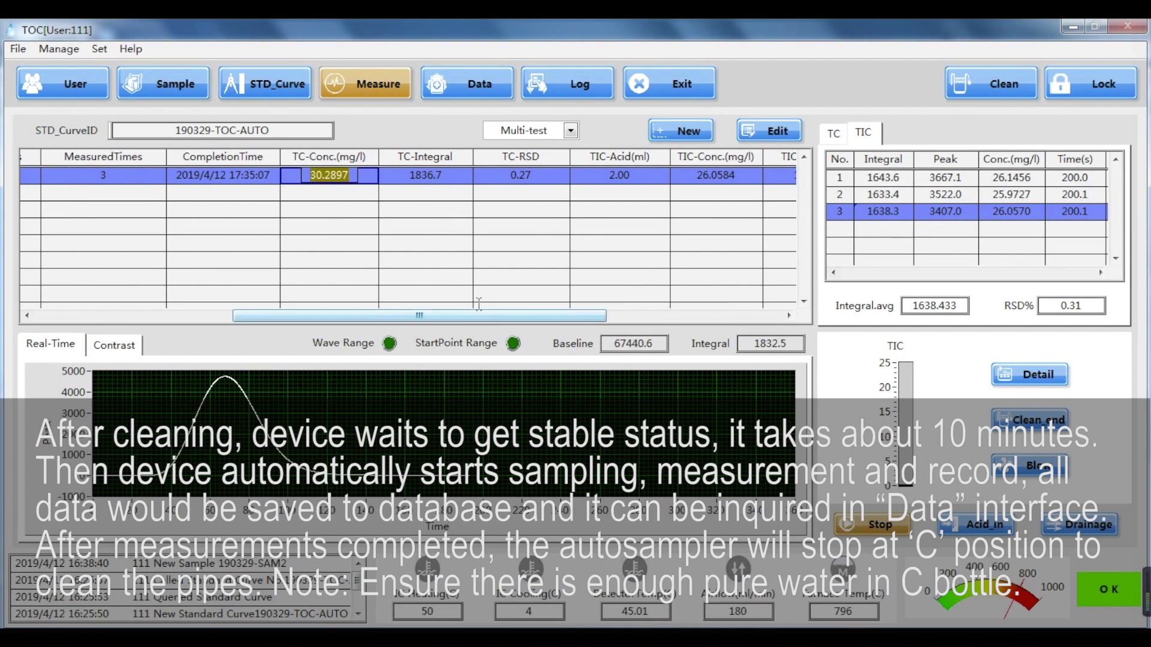
drag(463, 317, 589, 320)
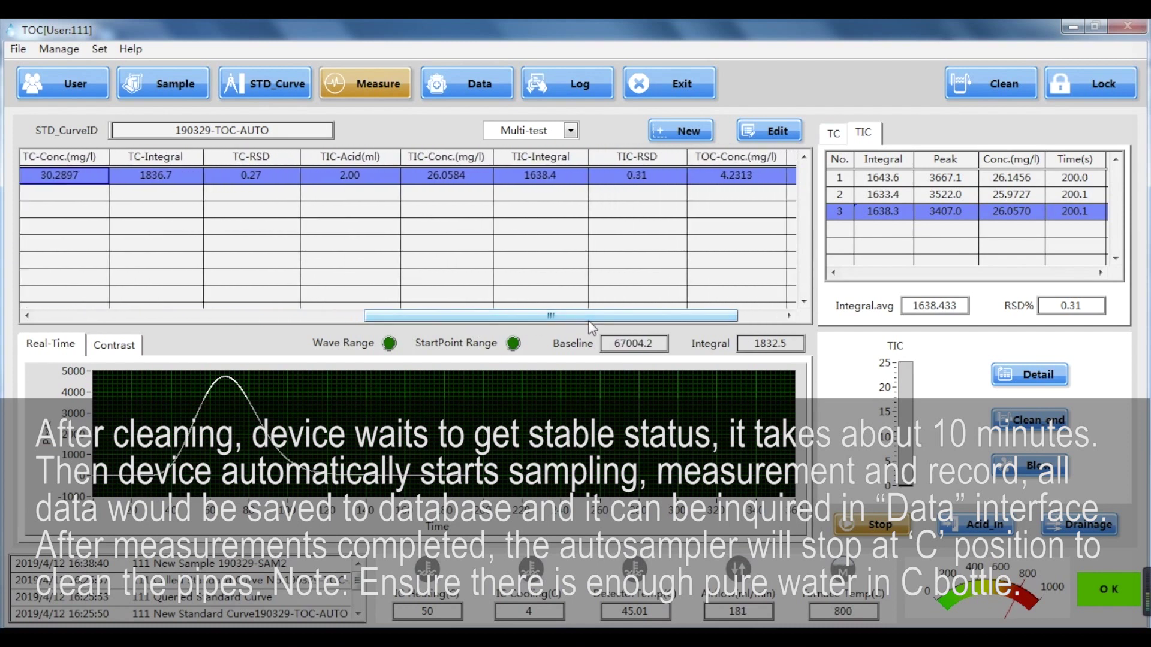
click(493, 177)
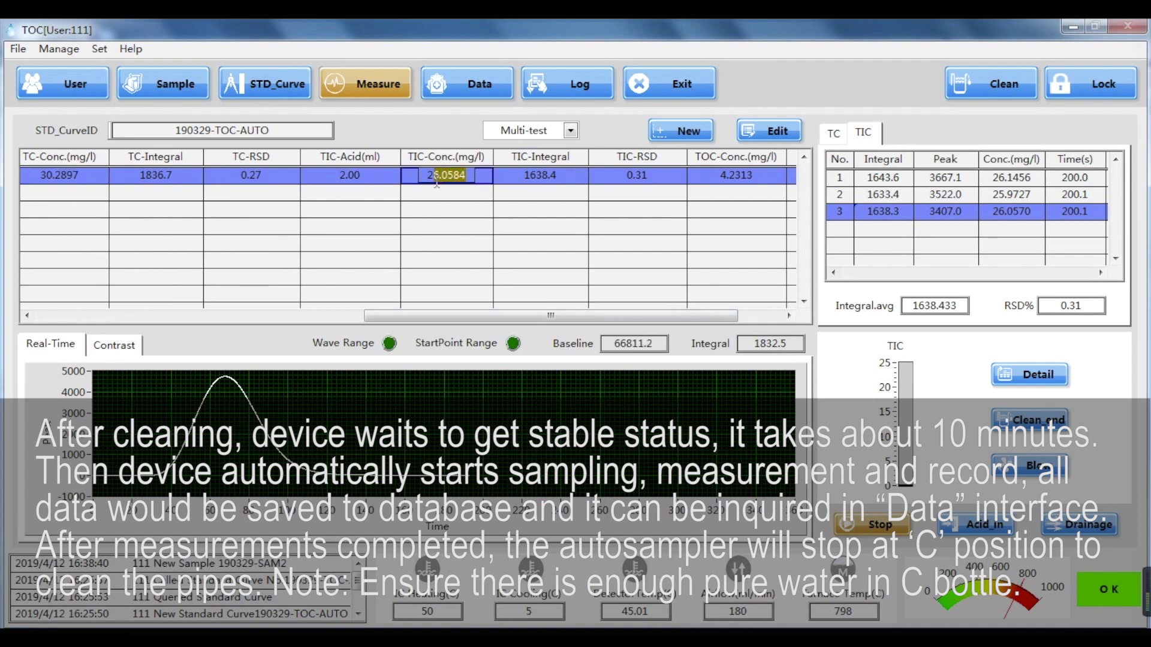
click(629, 175)
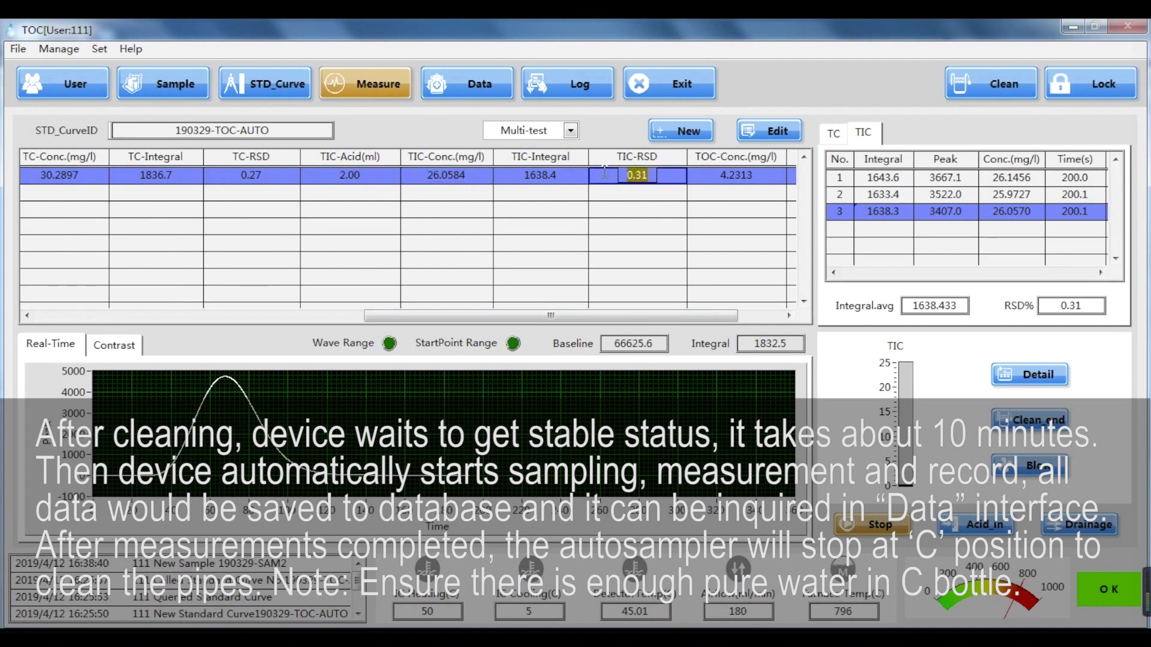
drag(552, 317, 596, 322)
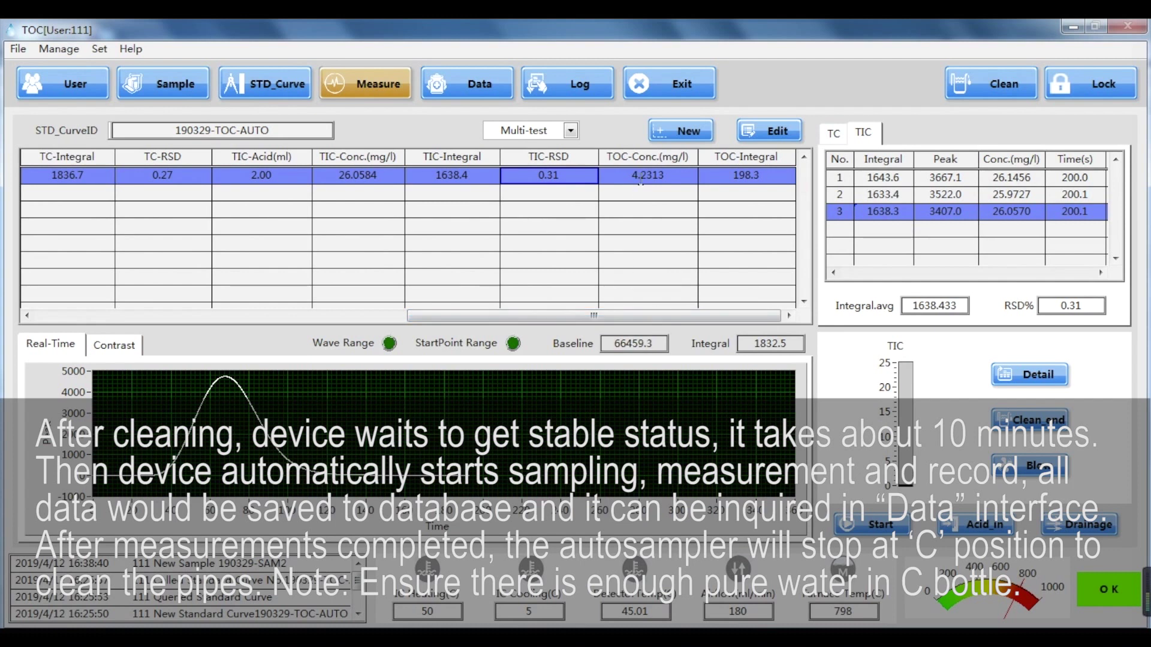
click(622, 175)
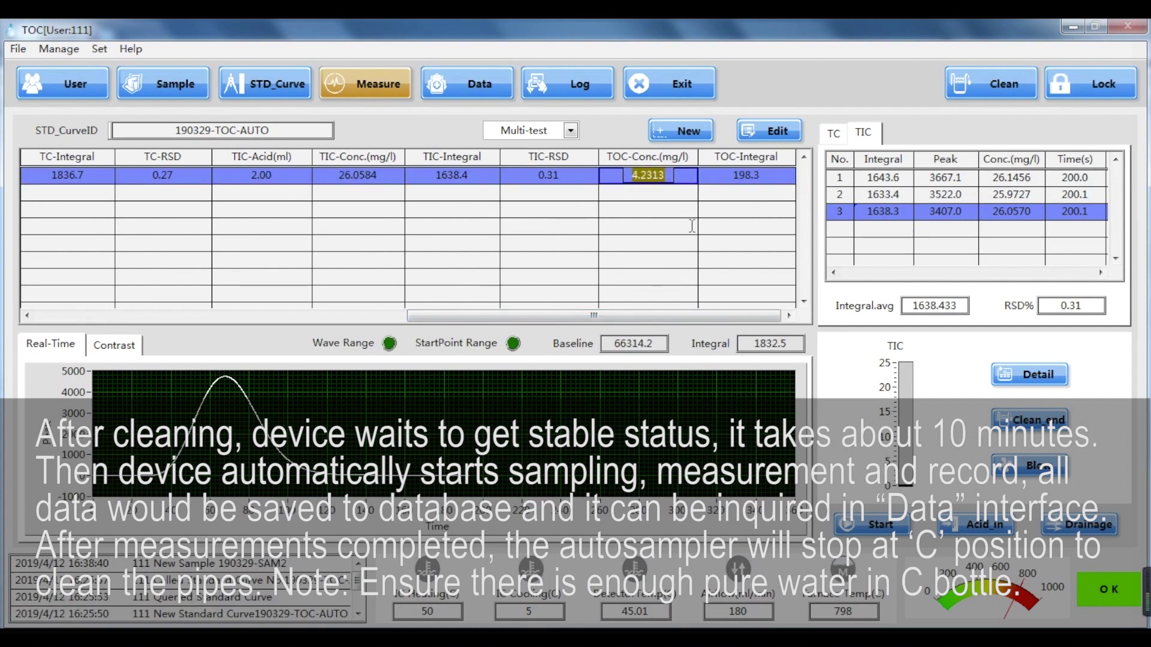
drag(666, 316, 513, 316)
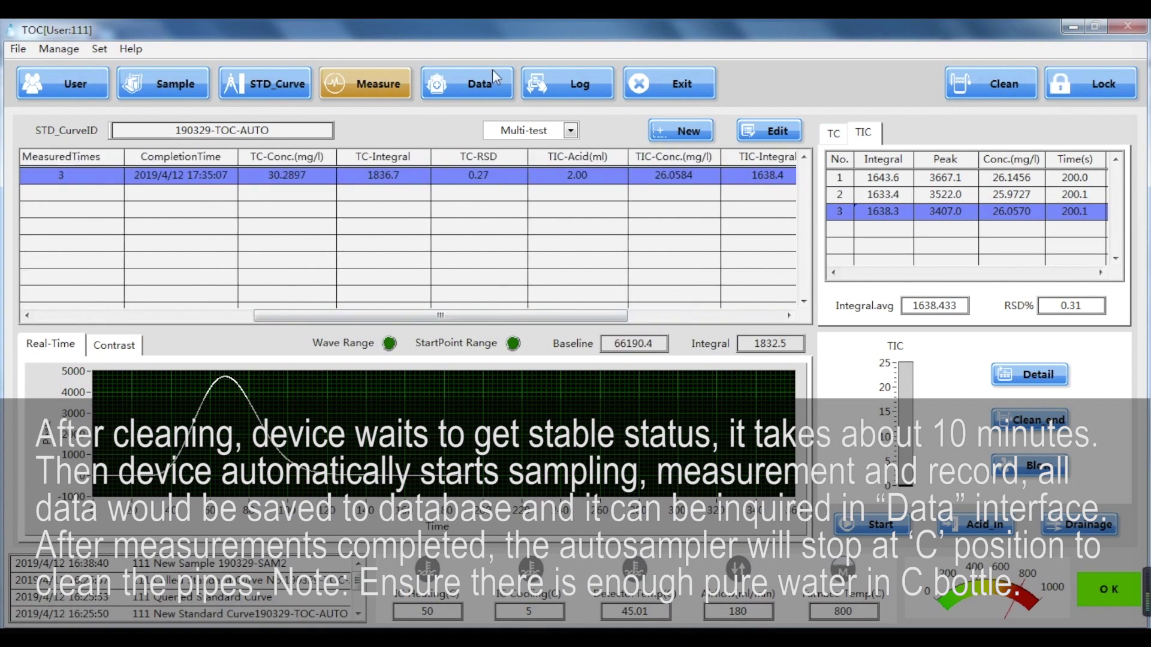
Step: Query the data records for method 190329-TOC-AUTO and inspect the TC and TIC peak curves of 190329-SAM2
click(489, 91)
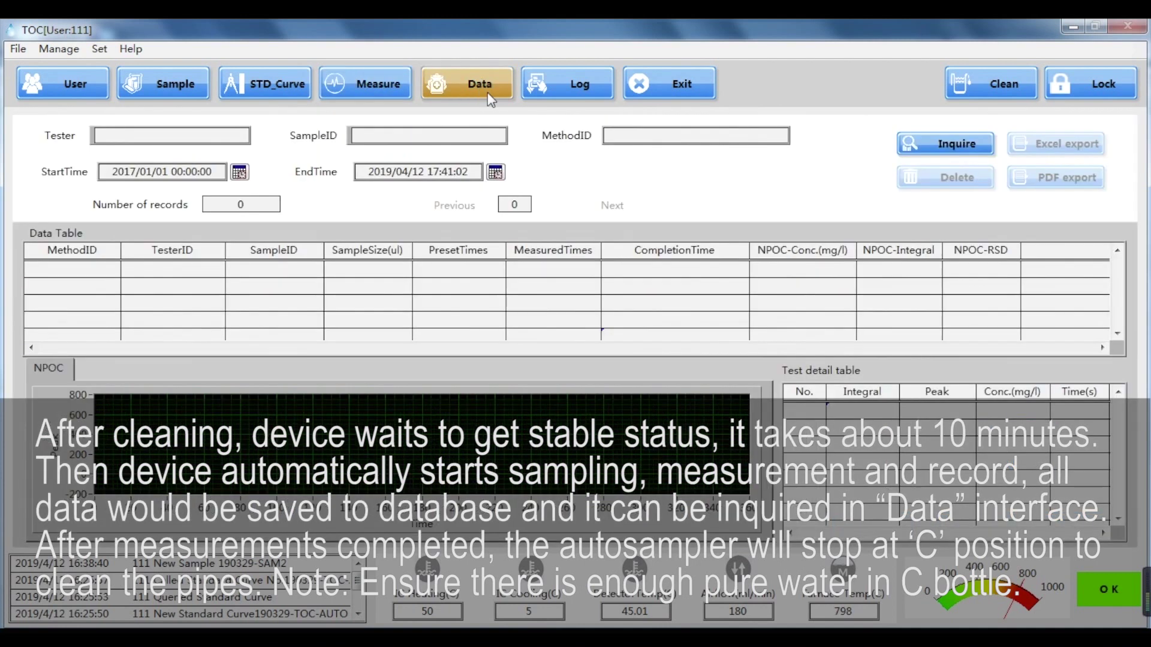
click(744, 139)
click(937, 149)
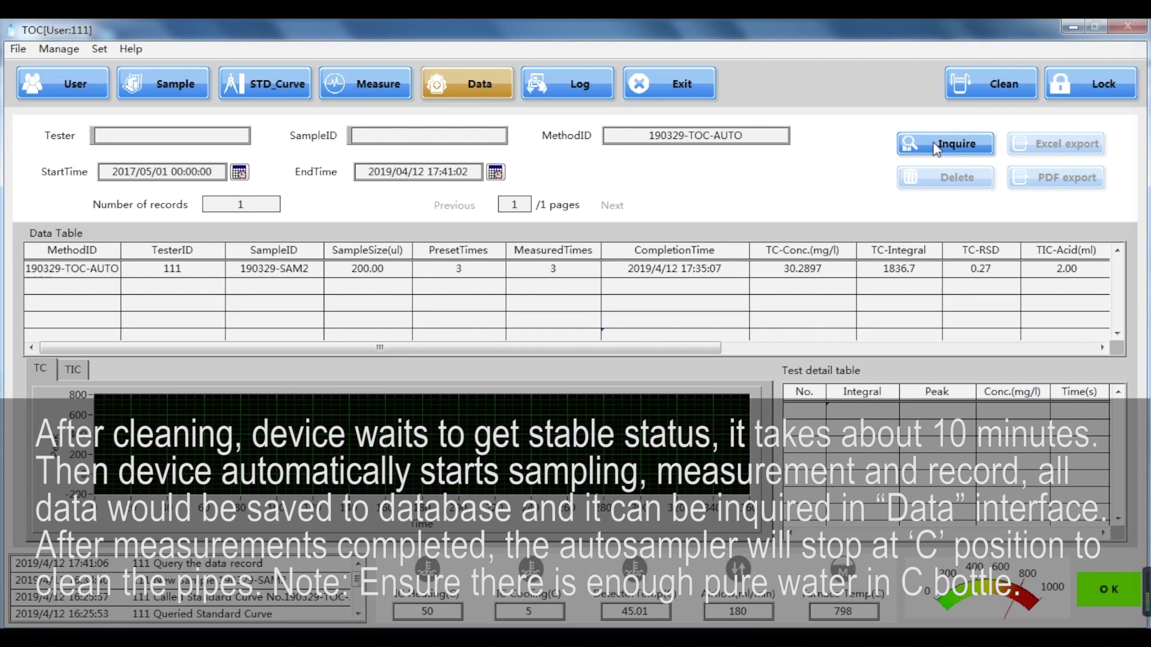
click(774, 267)
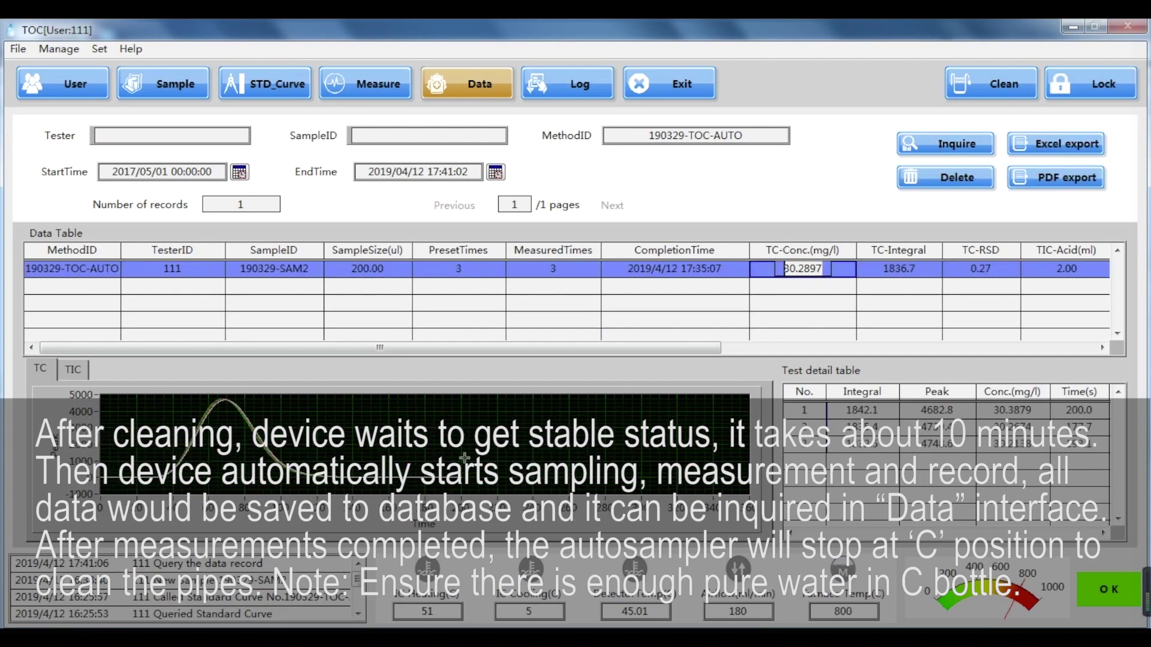
click(74, 367)
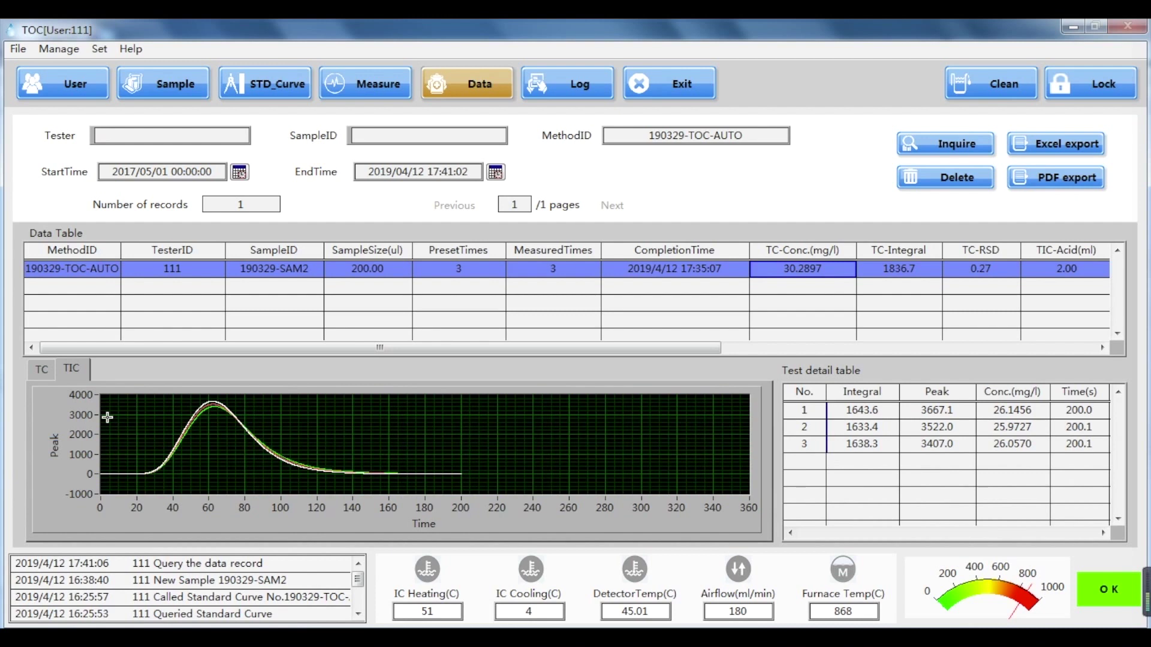
click(47, 369)
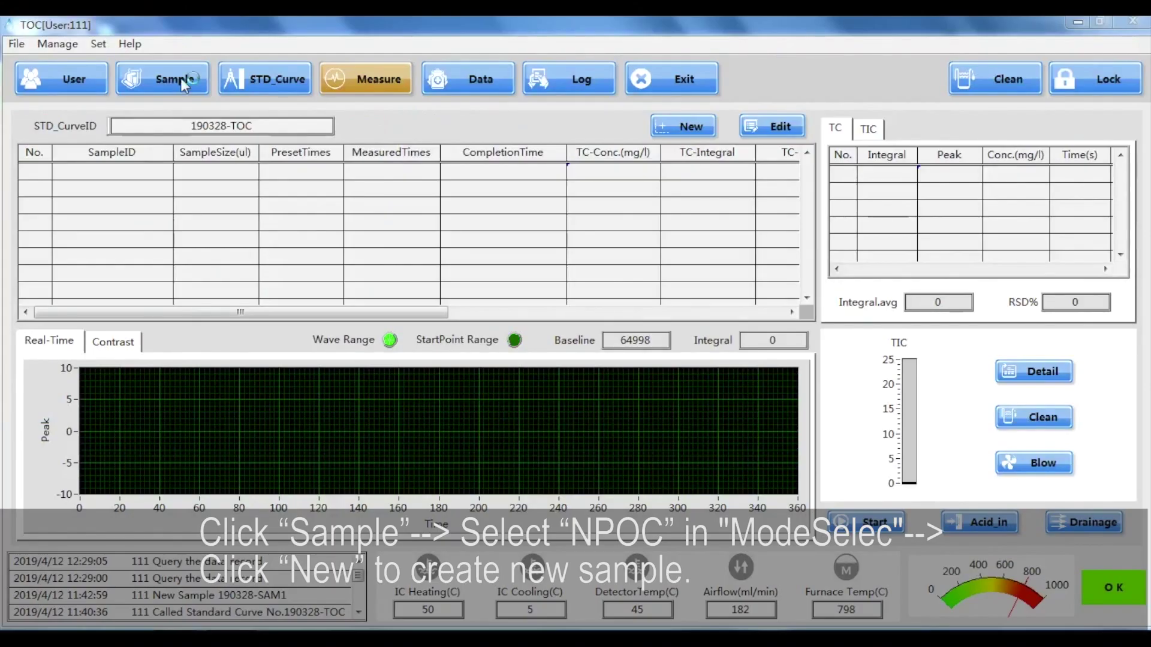
Step: Create a new sample record in NPOC mode with the ID NPOC-3.29-BK and name BK, and copy its ID
click(181, 78)
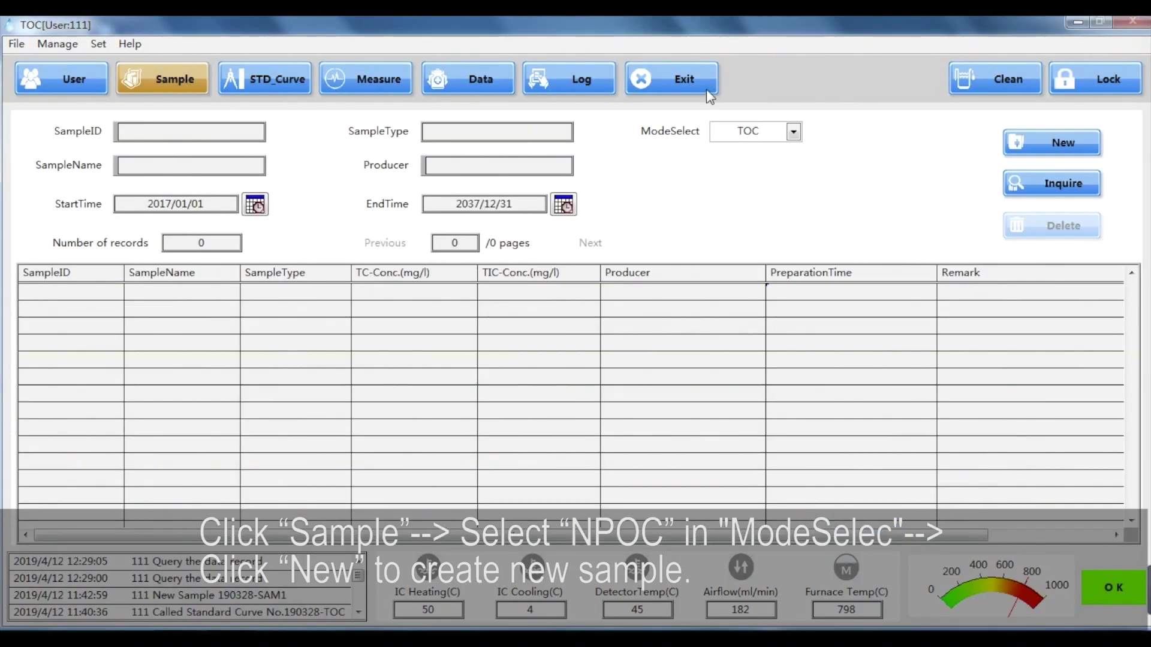
click(793, 132)
click(749, 168)
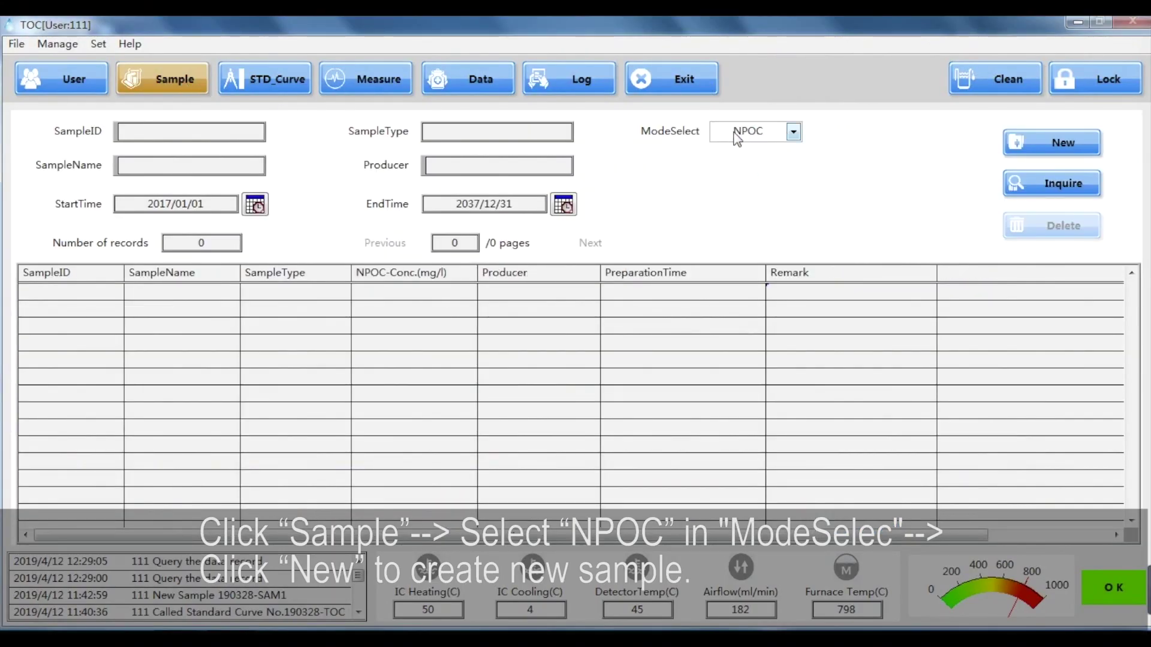
click(1034, 143)
text(NPOC)
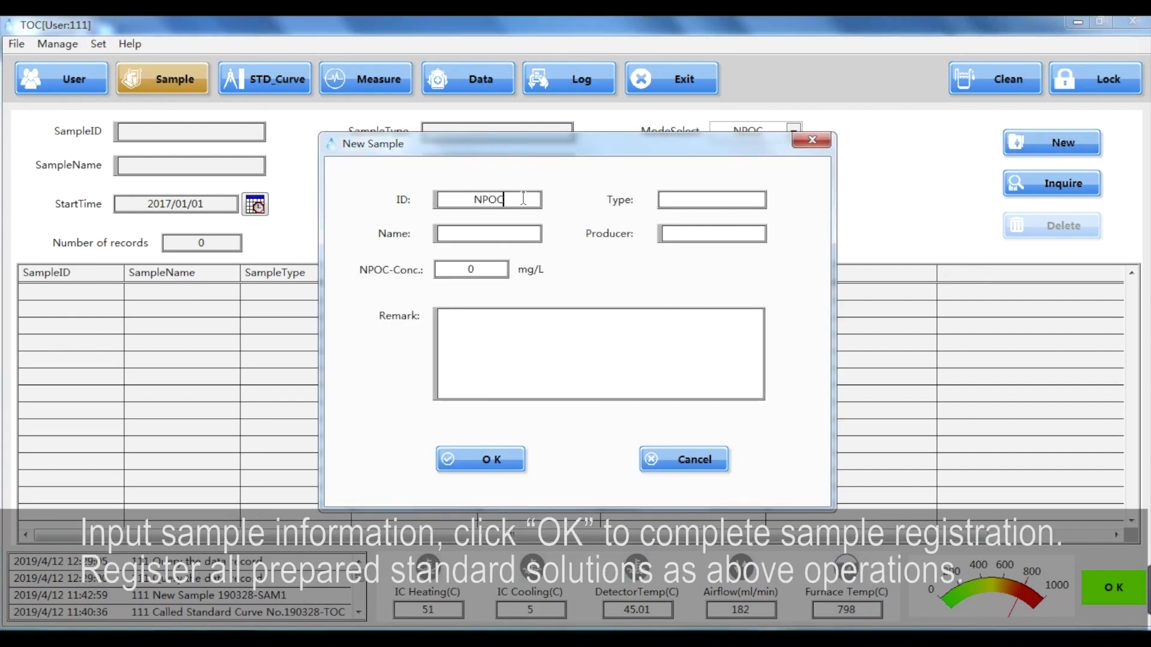
text(-3.29-BK)
text(BK)
drag(526, 199, 453, 200)
key(ctrl+c)
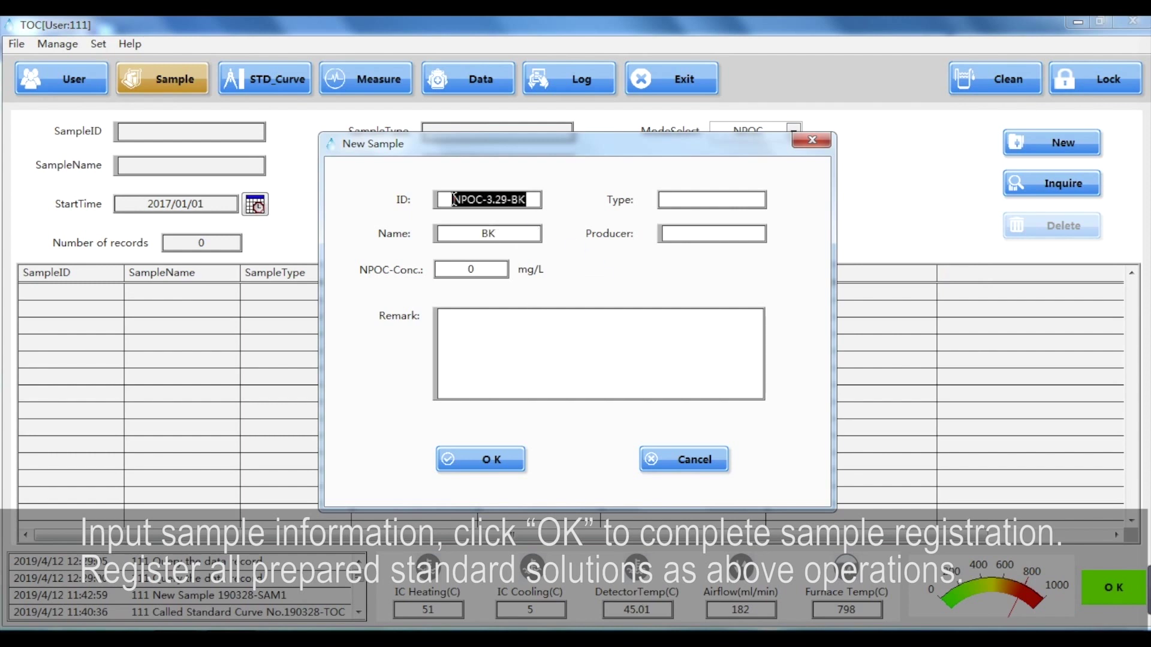
Step: Set the BK sample's type to Standard solution and producer to 1, keep its NPOC concentration at 0 mg/L, and register it
click(708, 199)
click(708, 214)
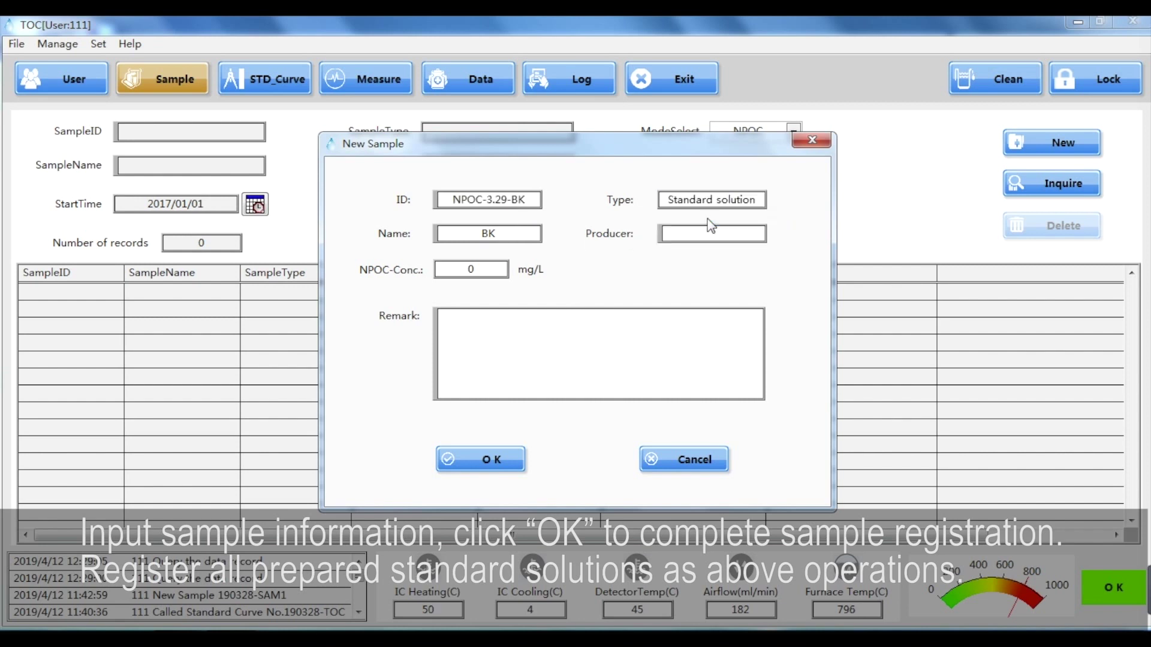
click(707, 234)
text(1)
double_click(479, 270)
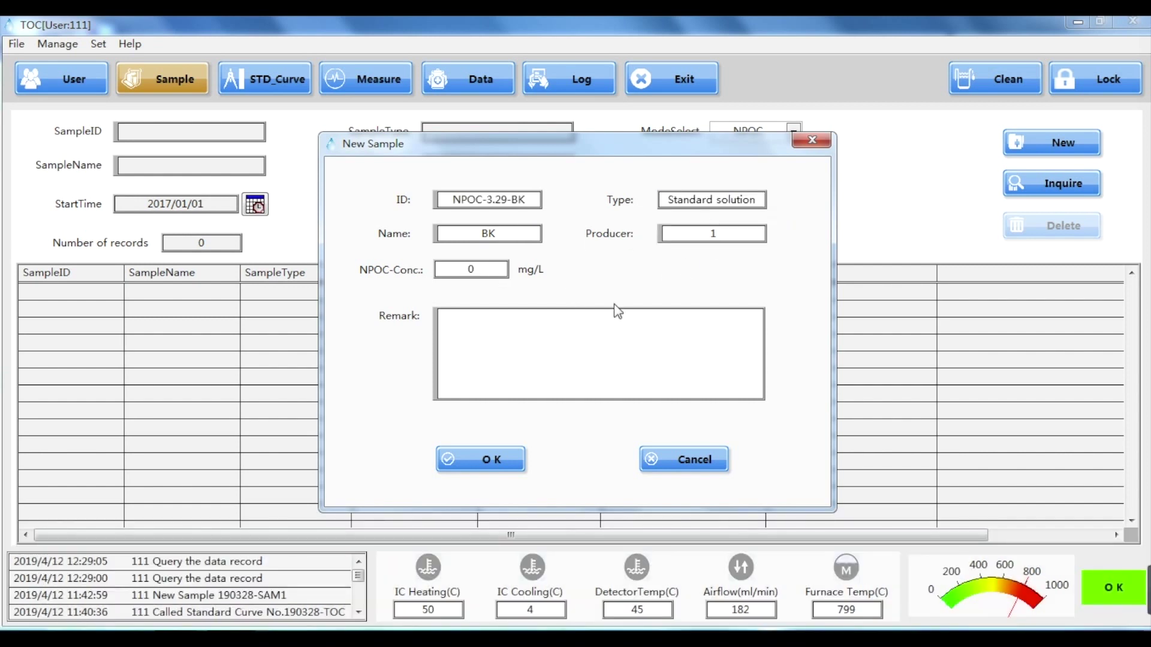
click(484, 464)
click(513, 292)
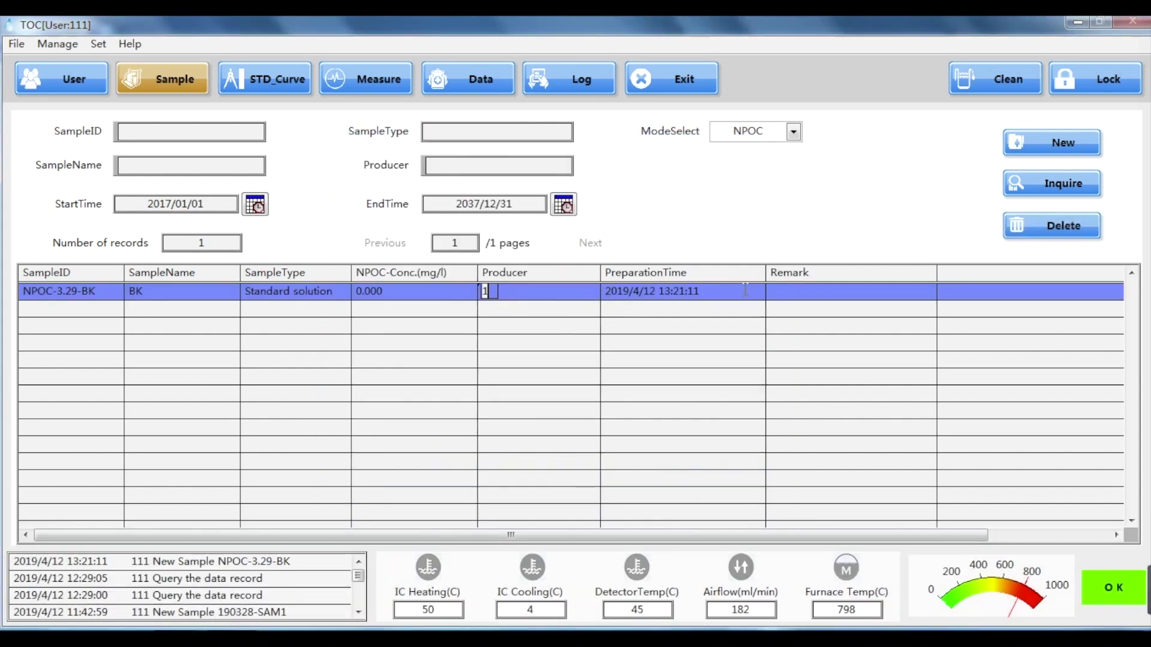
Step: Create another sample record with the ID NPOC-3.29-KHP2 and name KHP2, and copy its ID
click(1050, 144)
click(491, 199)
key(ctrl+v)
drag(513, 200, 533, 200)
text(KHP2)
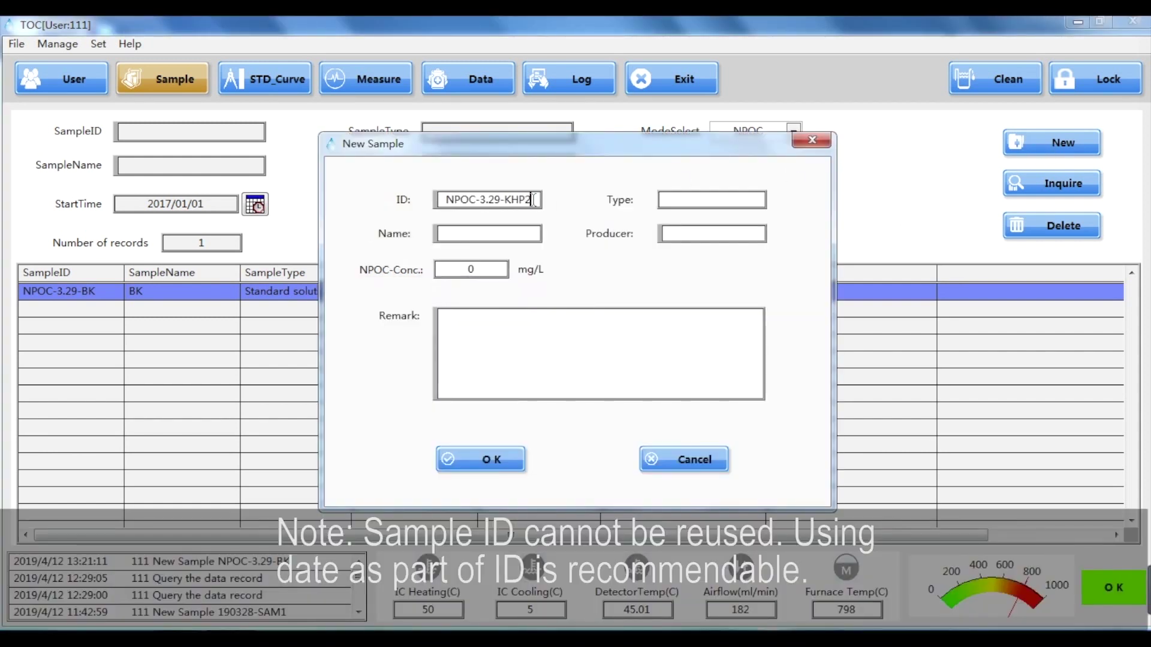
click(504, 237)
text(KHP2)
drag(534, 200, 438, 198)
key(ctrl+c)
Step: Register KHP2 as a Standard solution with producer 1 and an NPOC concentration of 2 mg/L
click(738, 200)
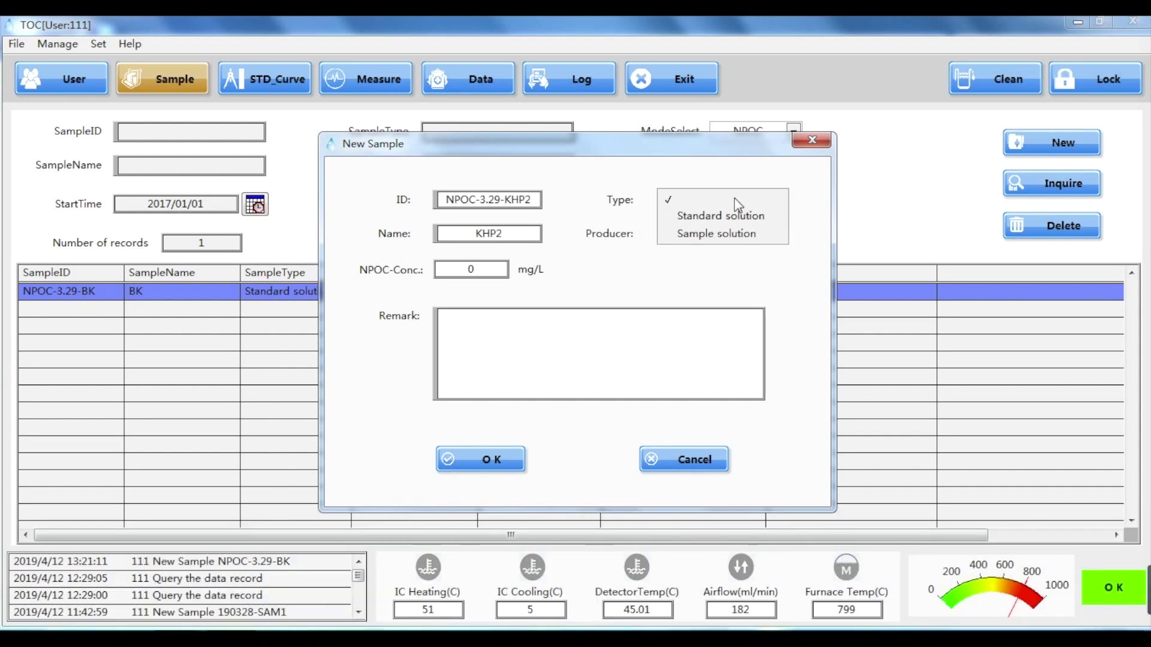
click(717, 217)
click(714, 233)
text(1)
double_click(492, 270)
text(2)
click(484, 460)
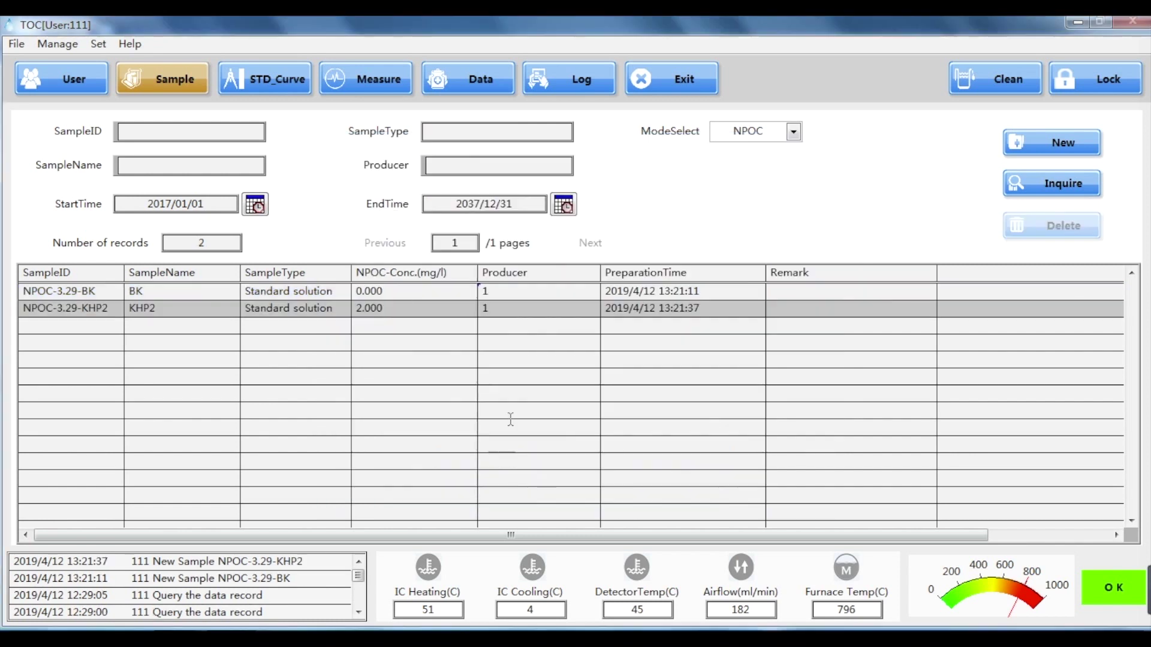
Step: Create a new sample record with the ID NPOC-3.29-KHP5 and the name KHP5
click(1054, 148)
key(ctrl+v)
drag(533, 200, 529, 199)
click(492, 235)
text(KHP5)
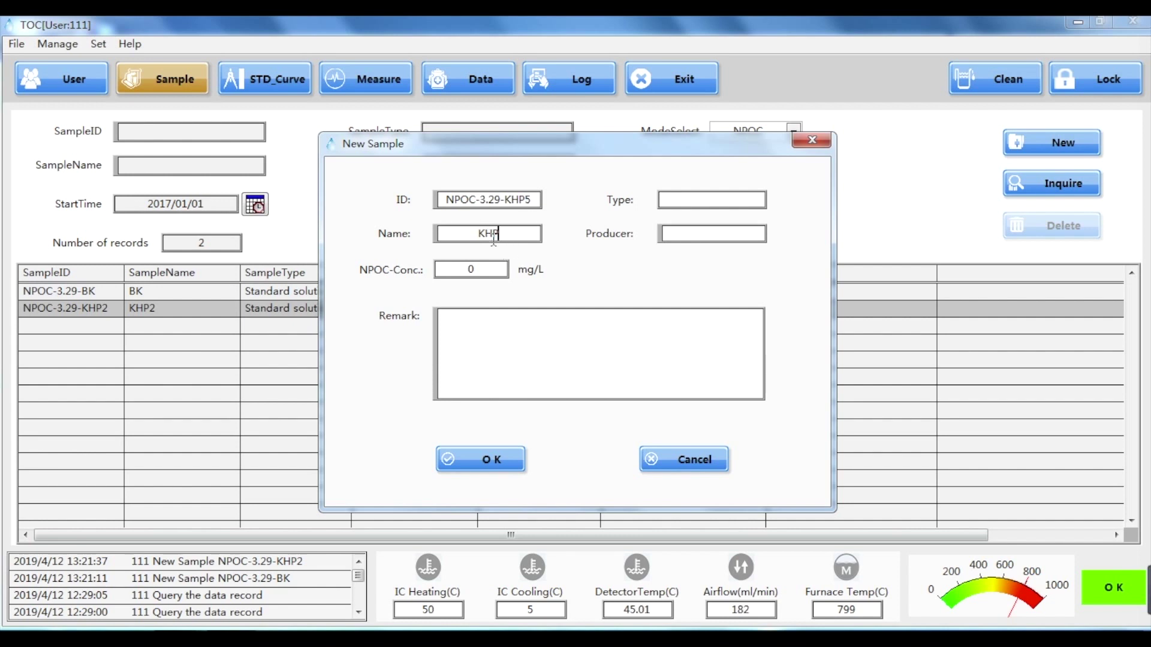
Step: Register KHP5 as a Standard solution with producer 1 and an NPOC concentration of 5 mg/L
click(716, 203)
click(719, 216)
click(712, 233)
text(1)
drag(493, 269, 438, 268)
text(5)
click(486, 459)
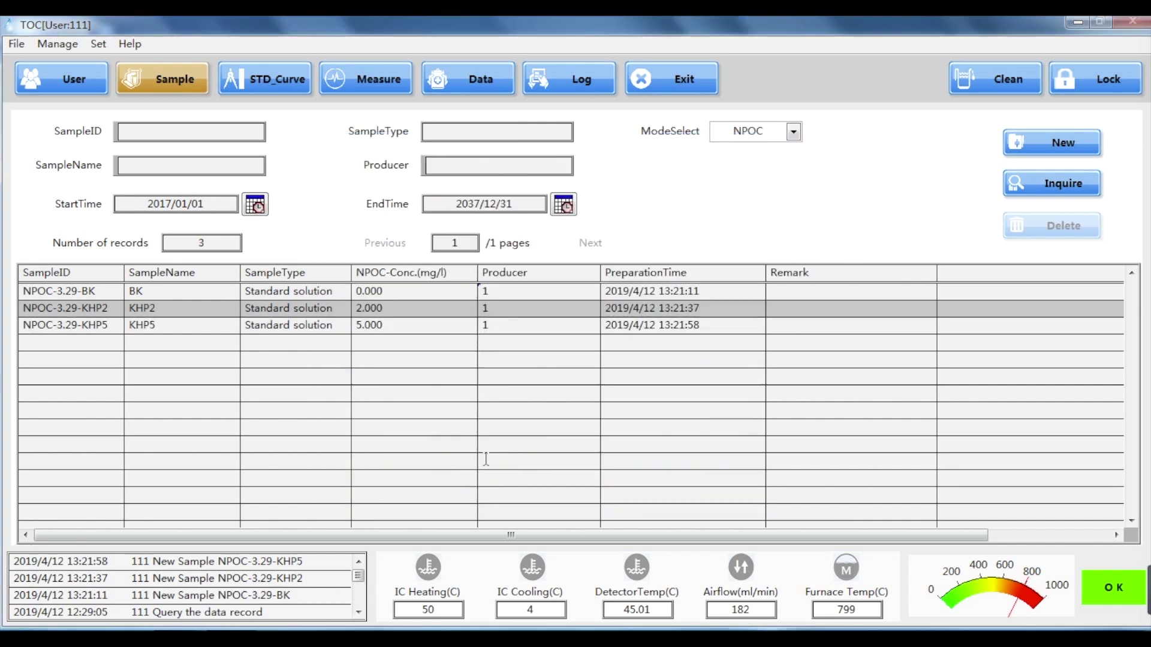
Step: Create a new sample record with the ID NPOC-3.29-KHP10 and the name KHP10
click(1050, 147)
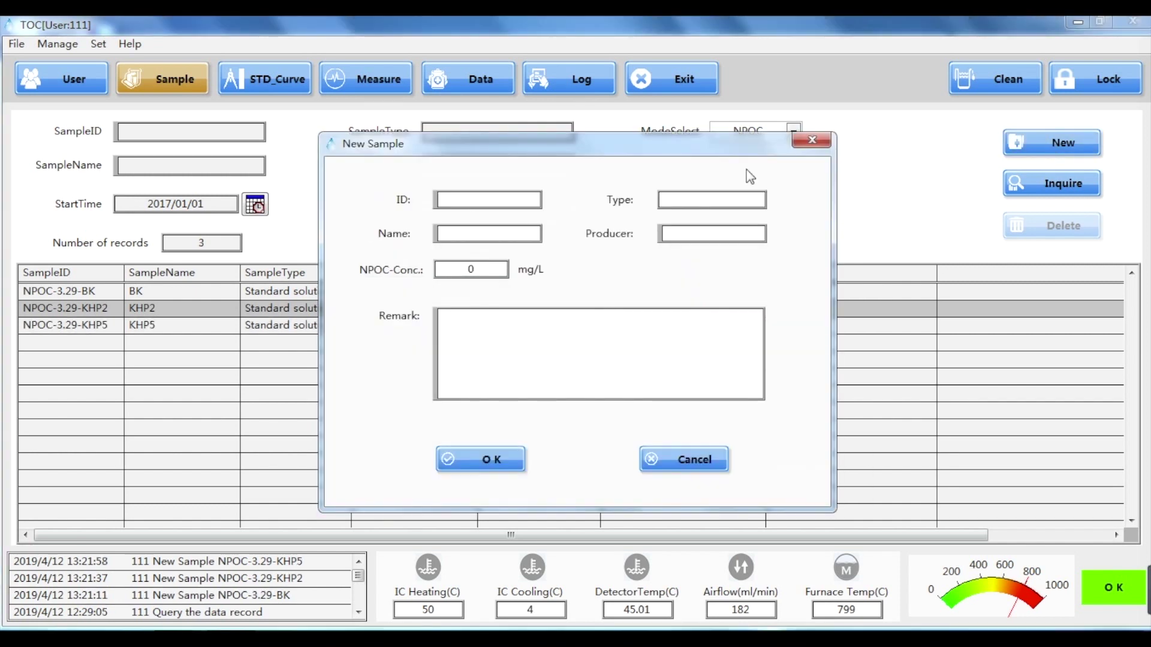
click(499, 199)
key(ctrl+v)
text(10)
click(510, 233)
text(KHP10)
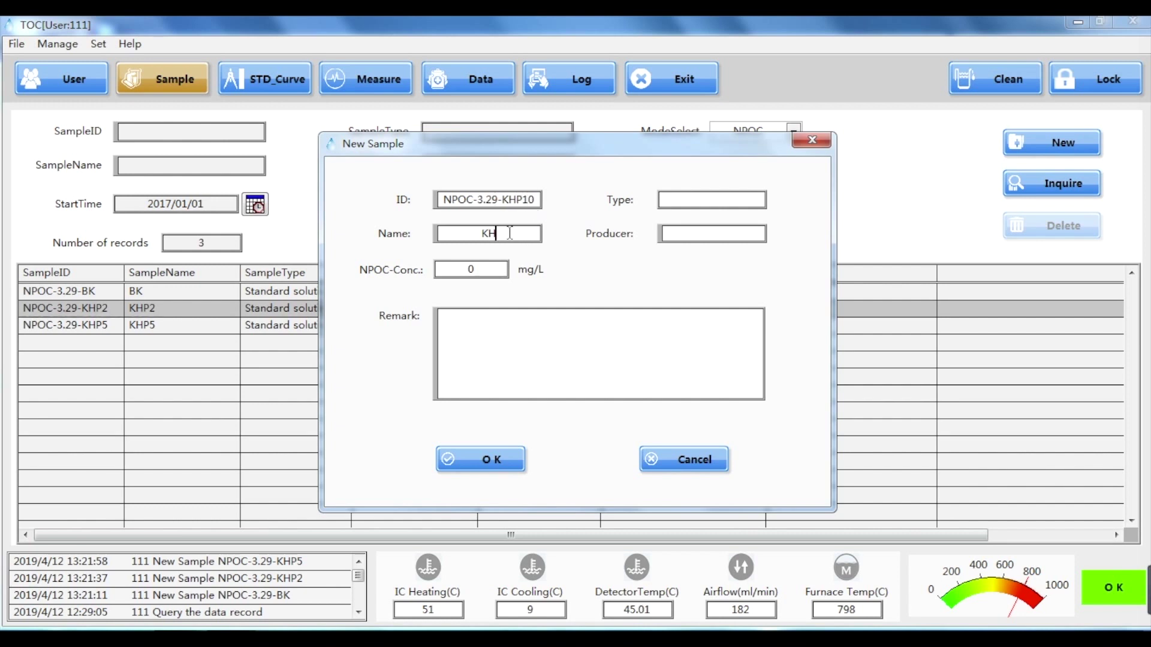
Step: Register KHP10 as a Standard solution with producer 1 and an NPOC concentration of 10 mg/L
click(713, 202)
click(722, 216)
click(718, 233)
text(1)
key(Tab)
text(10)
click(502, 457)
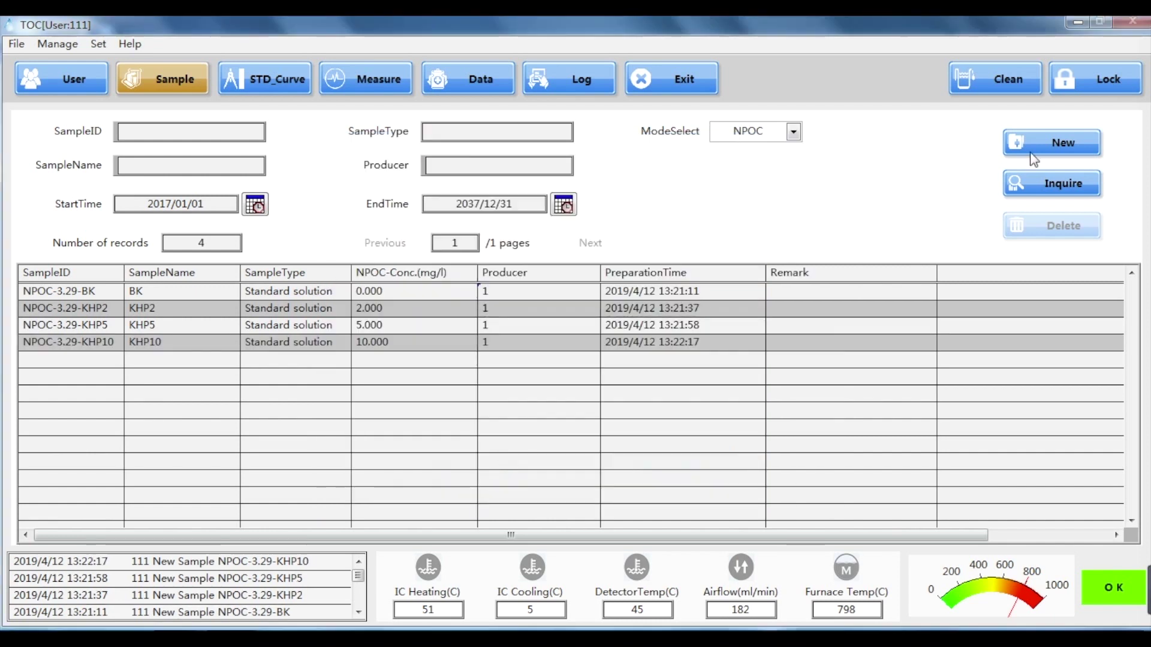
Step: Create a new sample record with the ID NPOC-3.29-KHP20 and the name KHP20
click(1040, 153)
click(520, 203)
text(NPOC-3.29-KHP20)
click(516, 233)
text(KHP20)
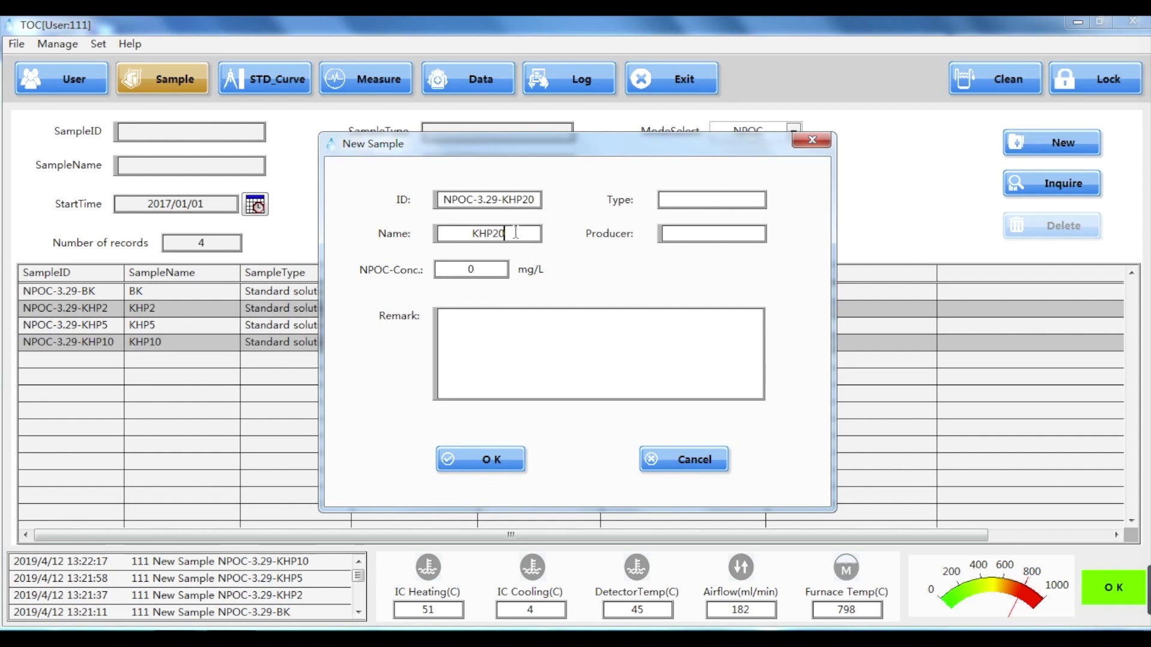
Step: Register KHP20 as a Standard solution with producer 1 and an NPOC concentration of 20 mg/L
click(707, 205)
click(706, 217)
text(1)
key(Tab)
text(20)
click(483, 461)
Step: Create a new sample record with the ID NPOC-3.29-KHP40 and the name KHP40
click(1049, 146)
click(498, 200)
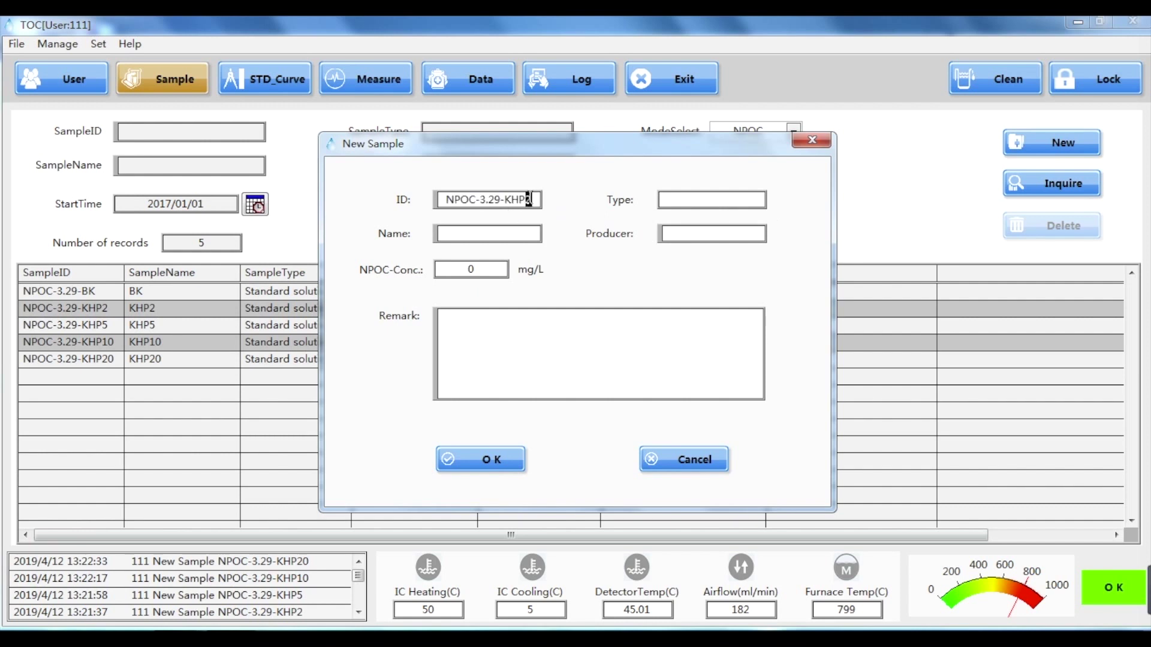
text(40)
click(506, 234)
text(KH)
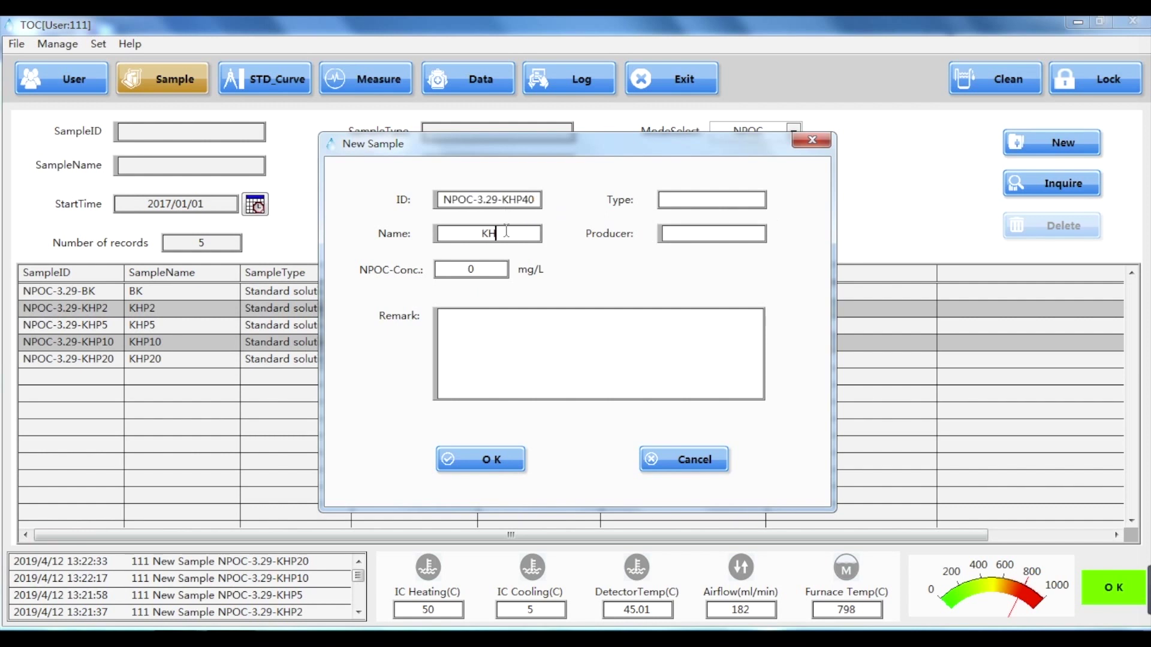
text(P40)
Step: Register KHP40 as a Standard solution with producer 1 and an NPOC concentration of 40 mg/L
click(713, 195)
click(717, 214)
text(1)
double_click(470, 268)
text(40)
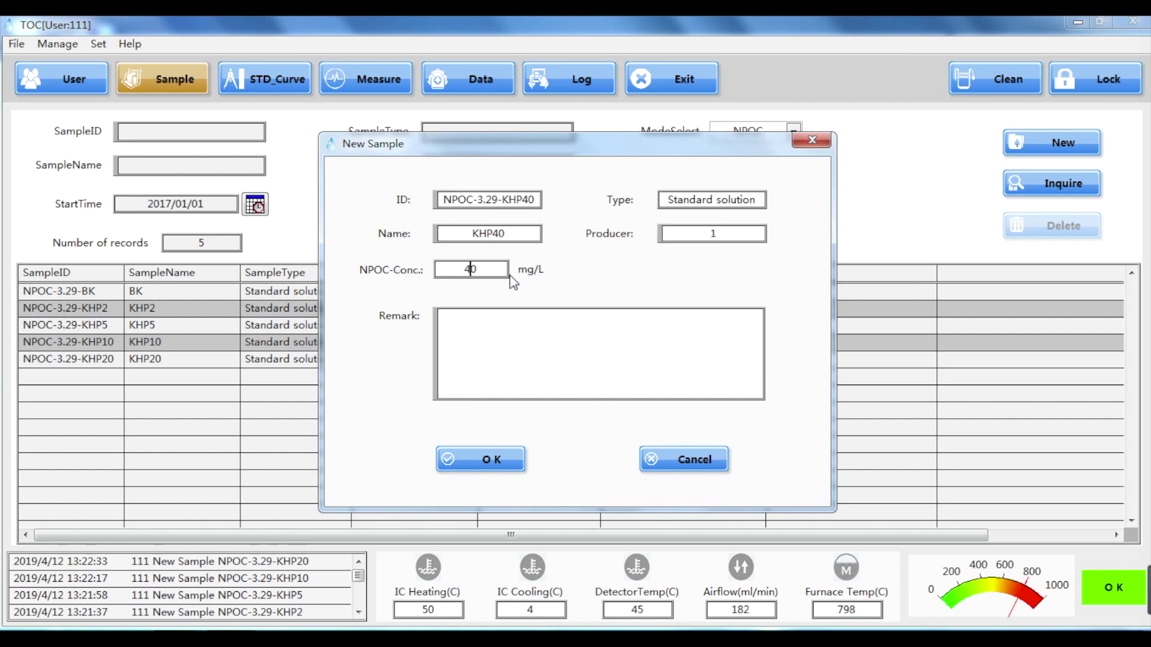
click(494, 460)
Step: Create a new sample record with the ID NPOC-3.29-KHP100 and the name KHP100
click(1024, 148)
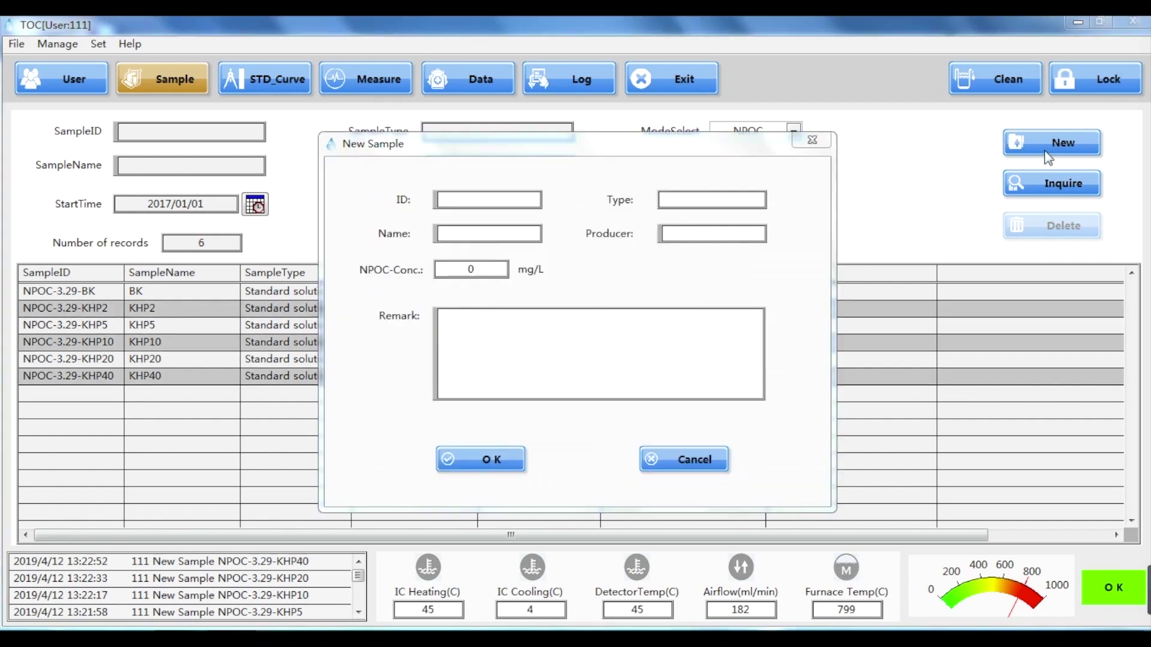
text(NPOC-3.29-KHP40)
key(BackSpace)
key(BackSpace)
text(100)
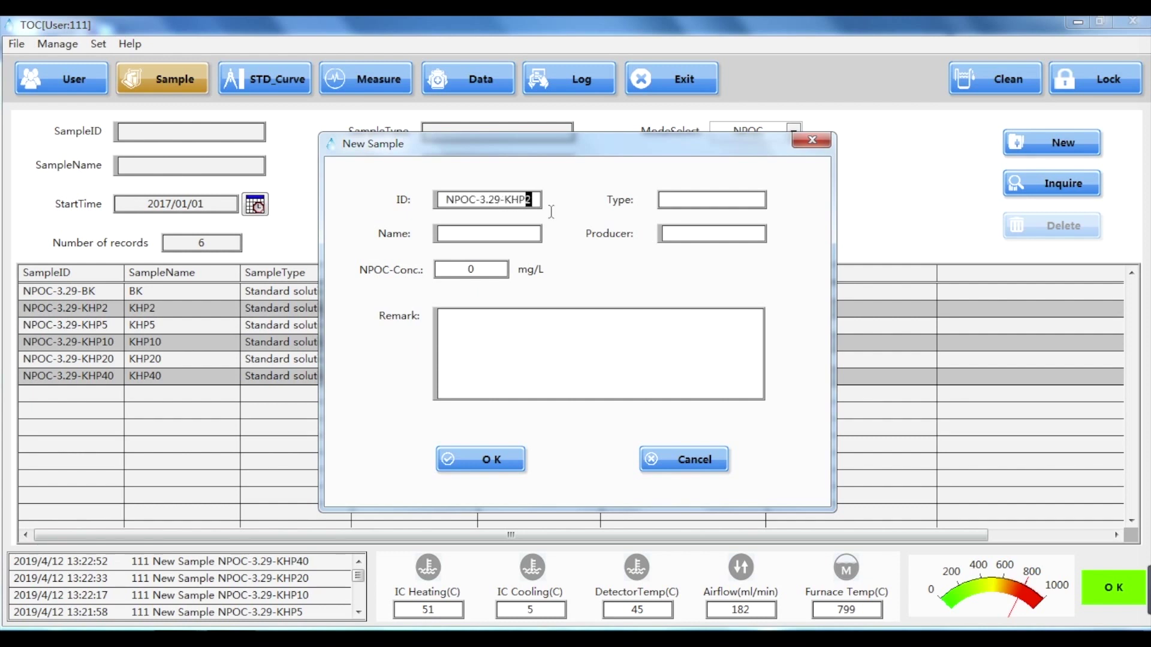
click(511, 229)
text(KH)
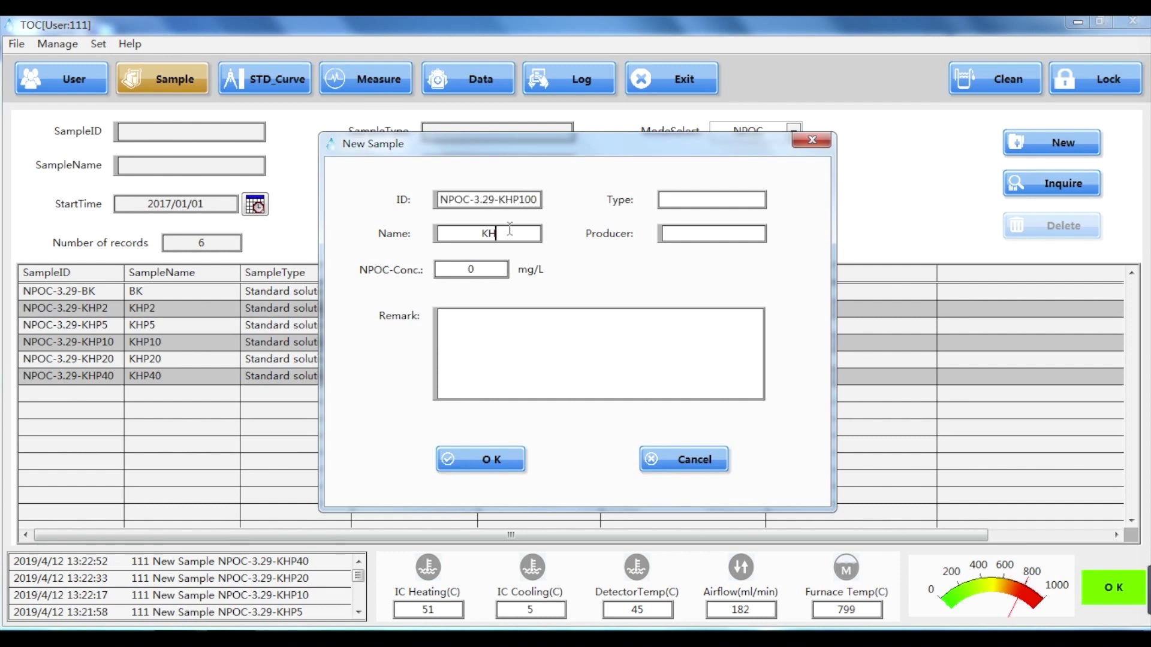
text(P100)
Step: Register KHP100 as a Standard solution with producer 1 and an NPOC concentration of 100 mg/L
click(689, 201)
click(699, 216)
click(700, 234)
text(1)
click(469, 268)
text(10)
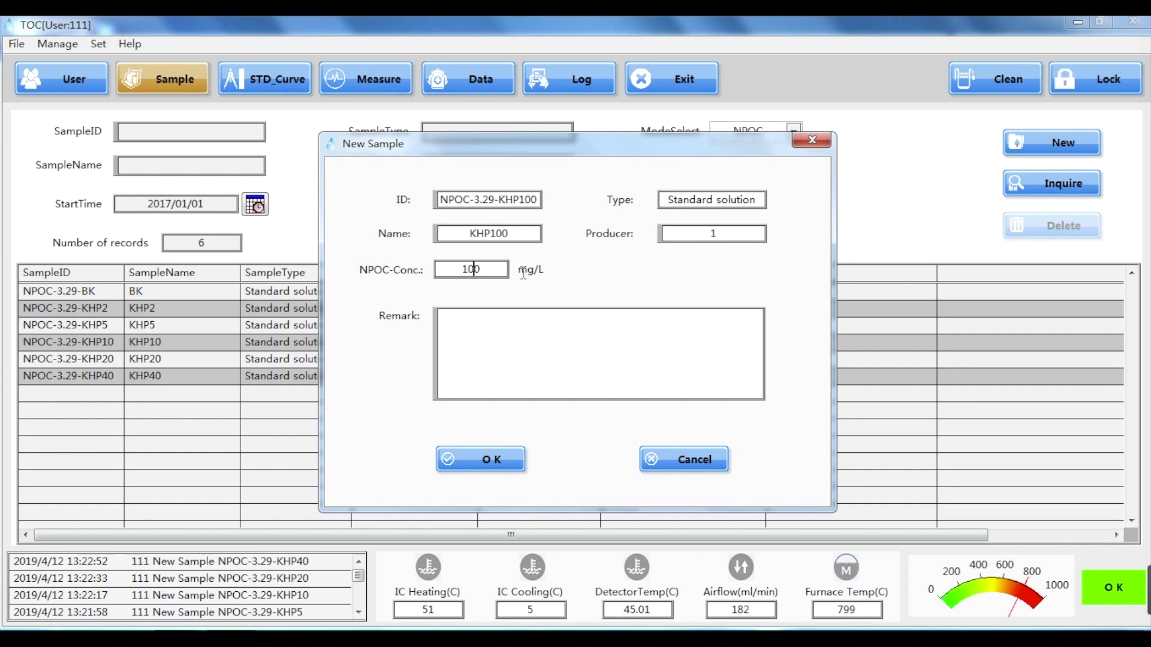
click(483, 457)
Step: Check the NPOC concentrations of the registered KHP standard solutions in the sample list
click(410, 307)
click(409, 359)
click(410, 345)
click(409, 359)
click(414, 376)
click(418, 395)
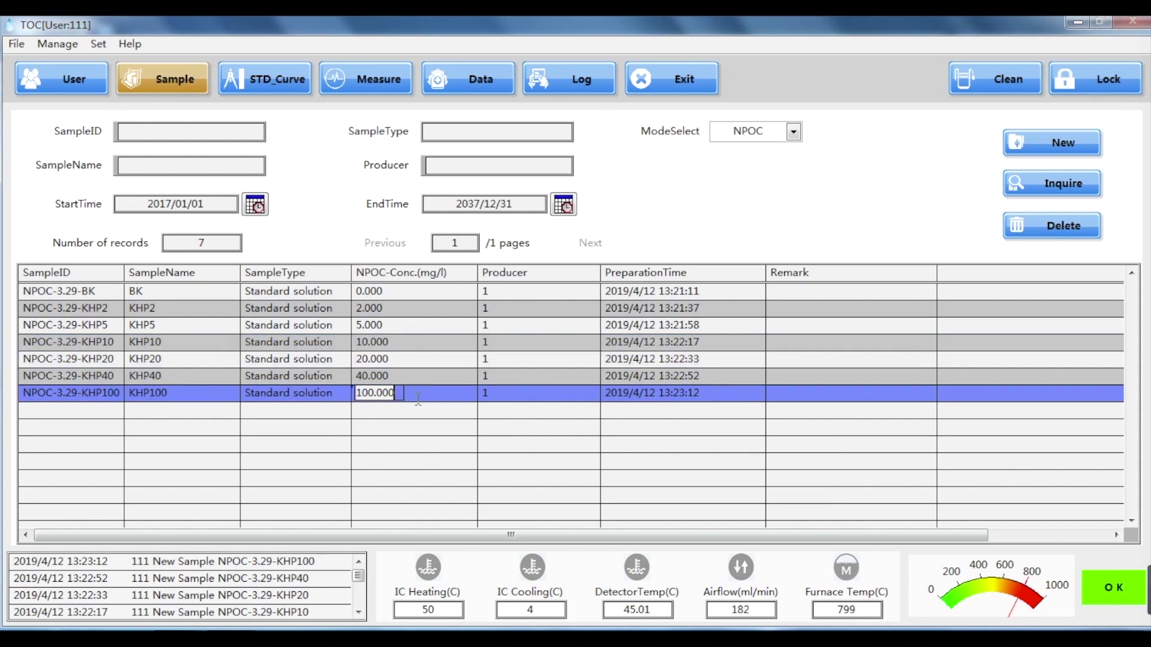
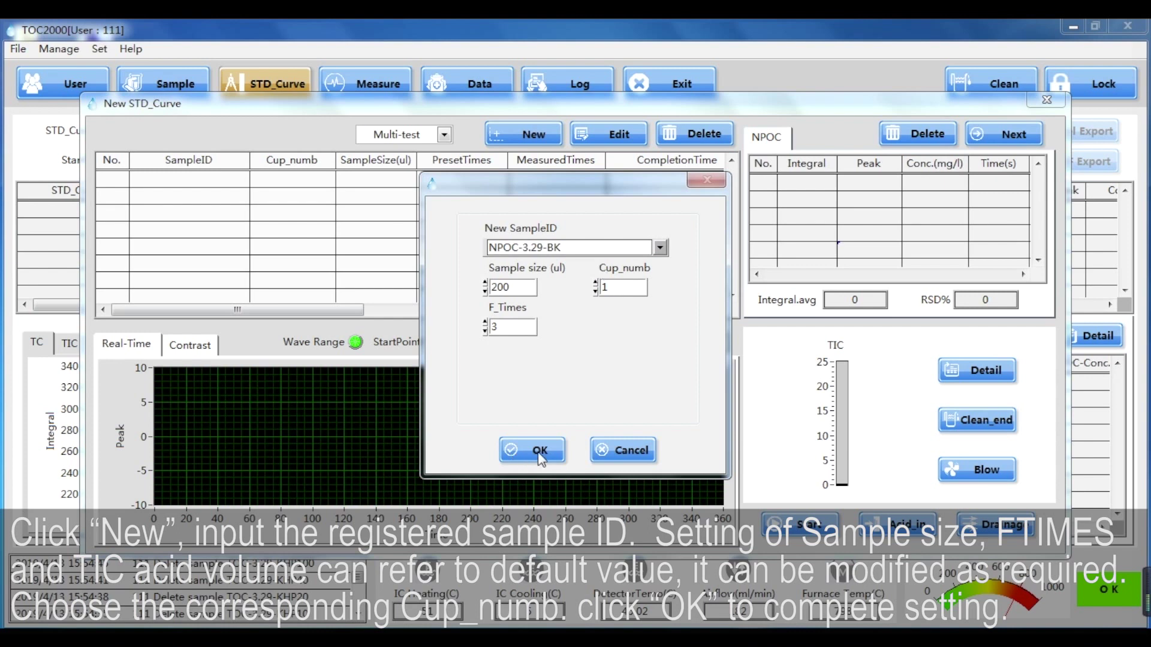
Step: Add NPOC-3.29-BK to the new standard curve's test list with cup number 1, sample size 200 ul and F_Times 3
double_click(607, 286)
double_click(520, 285)
double_click(502, 329)
click(539, 449)
Step: Add NPOC-3.29-KHP2 to the curve's test list with cup number 2, sample size 200 ul and F_Times 3
click(526, 134)
click(660, 247)
click(606, 280)
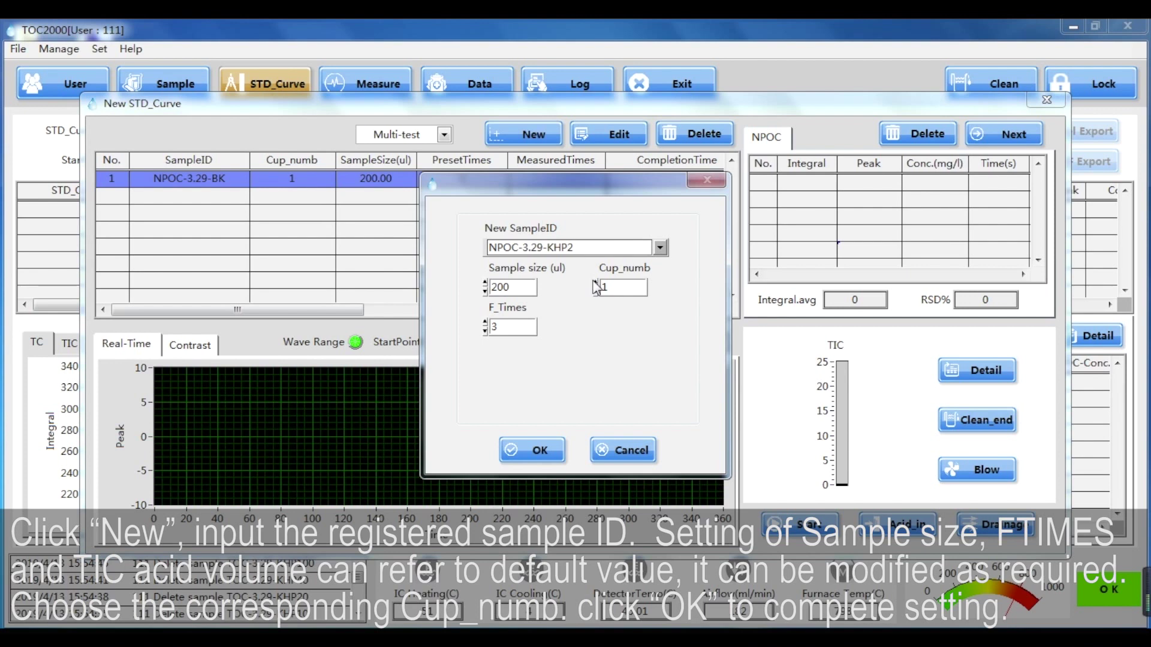
click(538, 451)
Step: Try to add NPOC-3.29-KHP5 to the curve's test list with cup number 2
click(530, 136)
click(660, 248)
click(566, 299)
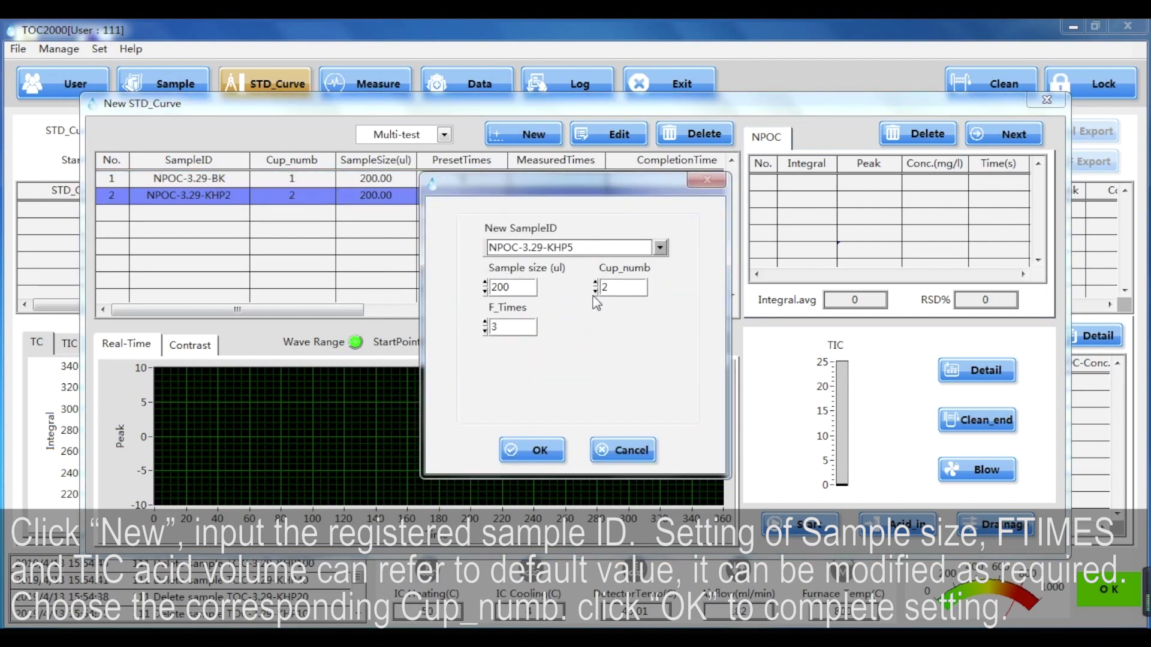
click(551, 455)
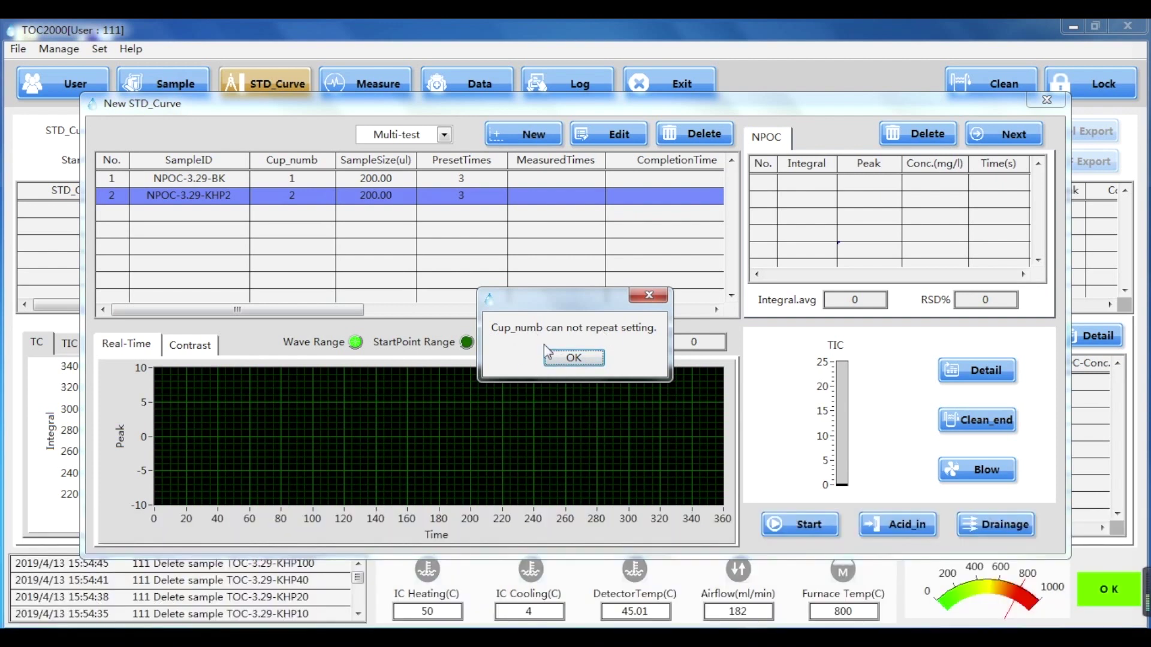
click(575, 358)
Step: Add NPOC-3.29-KHP5 to the curve's test list with cup number 3, sample size 200 ul and F_Times 3
click(546, 133)
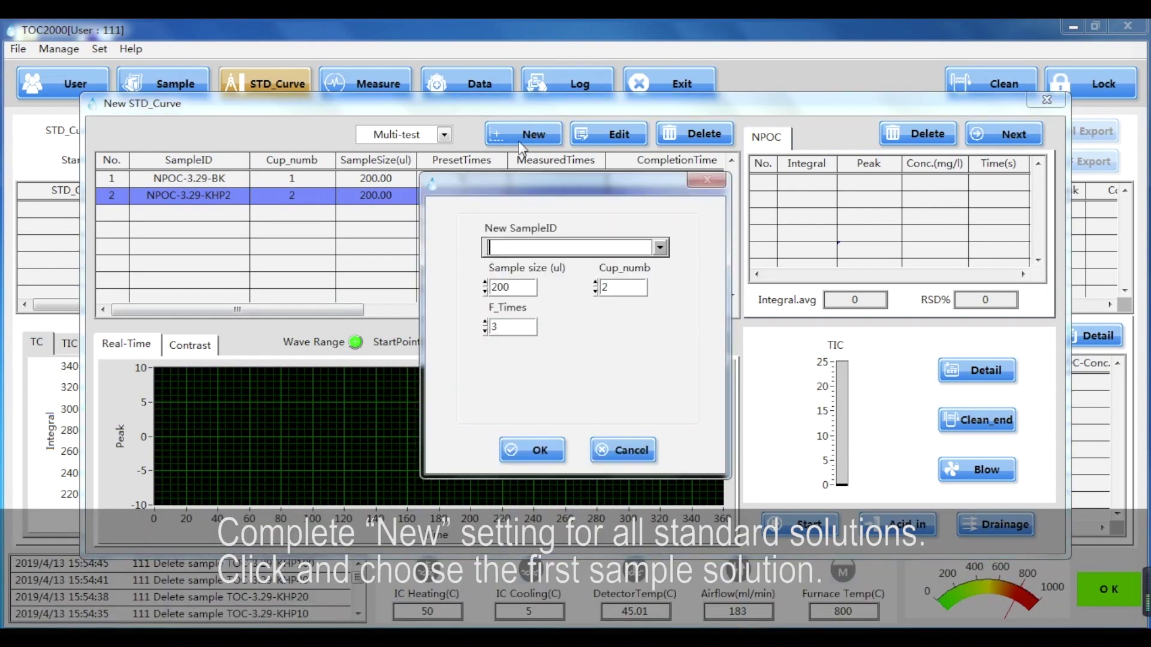
click(660, 247)
click(567, 298)
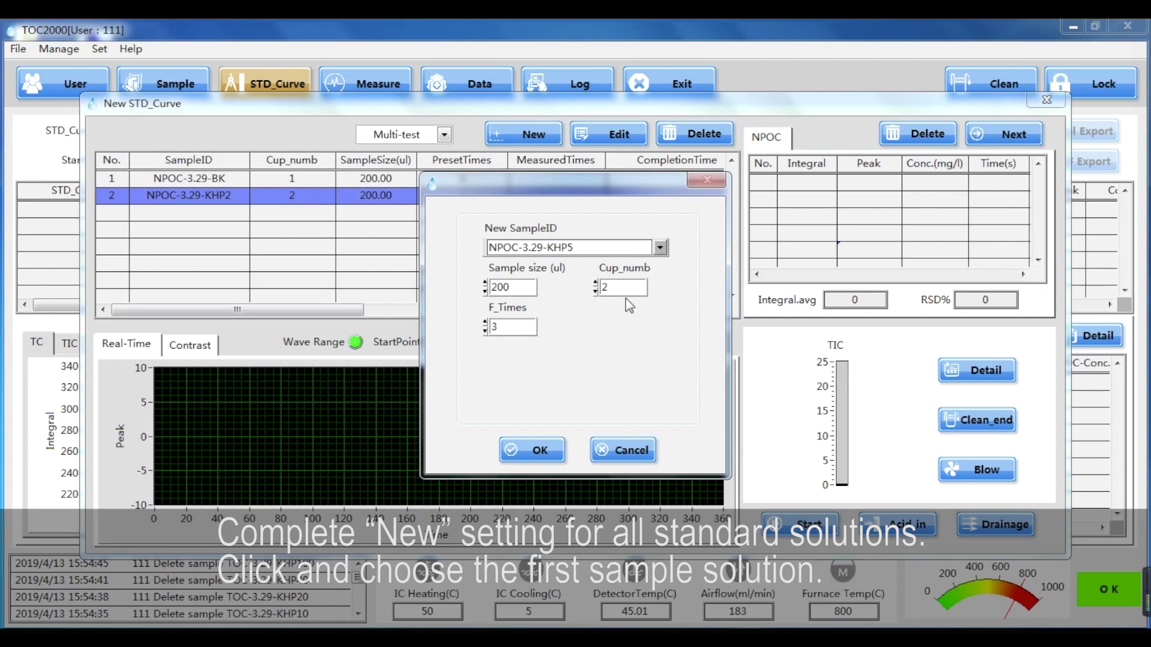
click(542, 449)
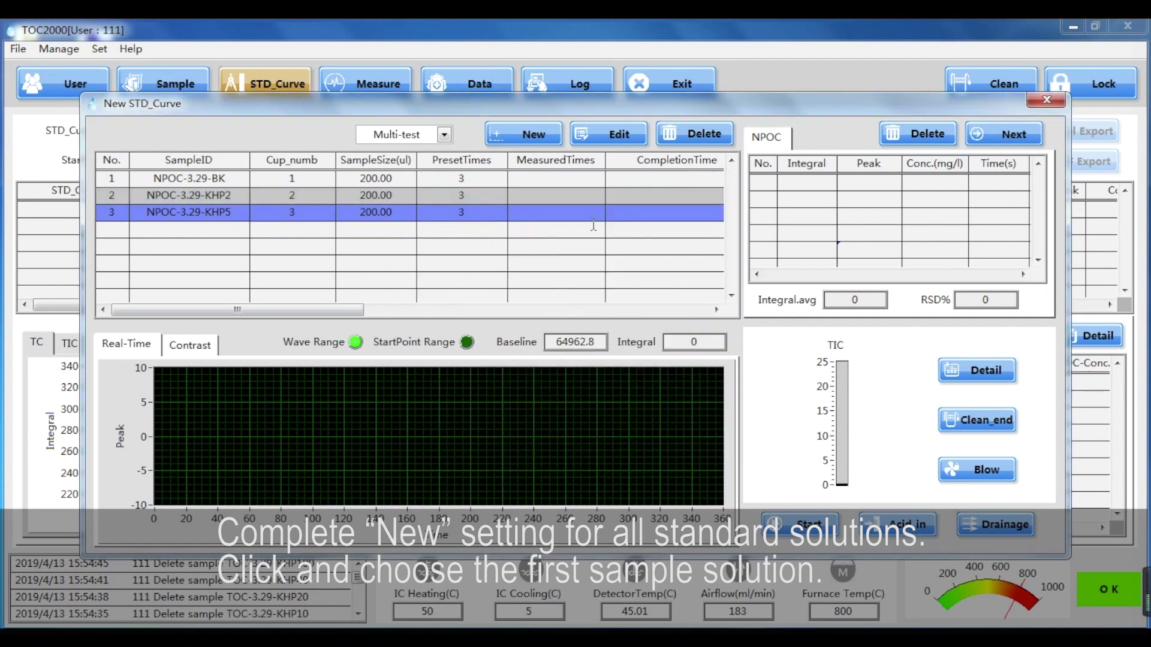
Step: Add NPOC-3.29-KHP10 to the curve's test list with cup number 4, sample size 200 ul and F_Times 3
click(538, 144)
click(660, 247)
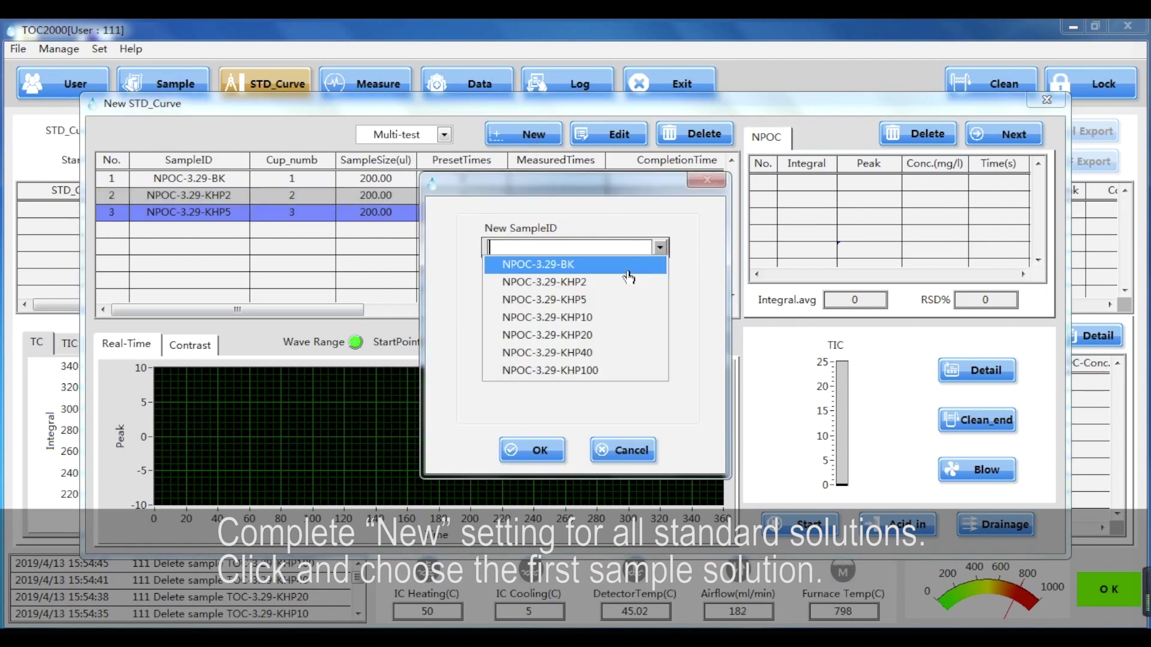
click(575, 318)
click(596, 282)
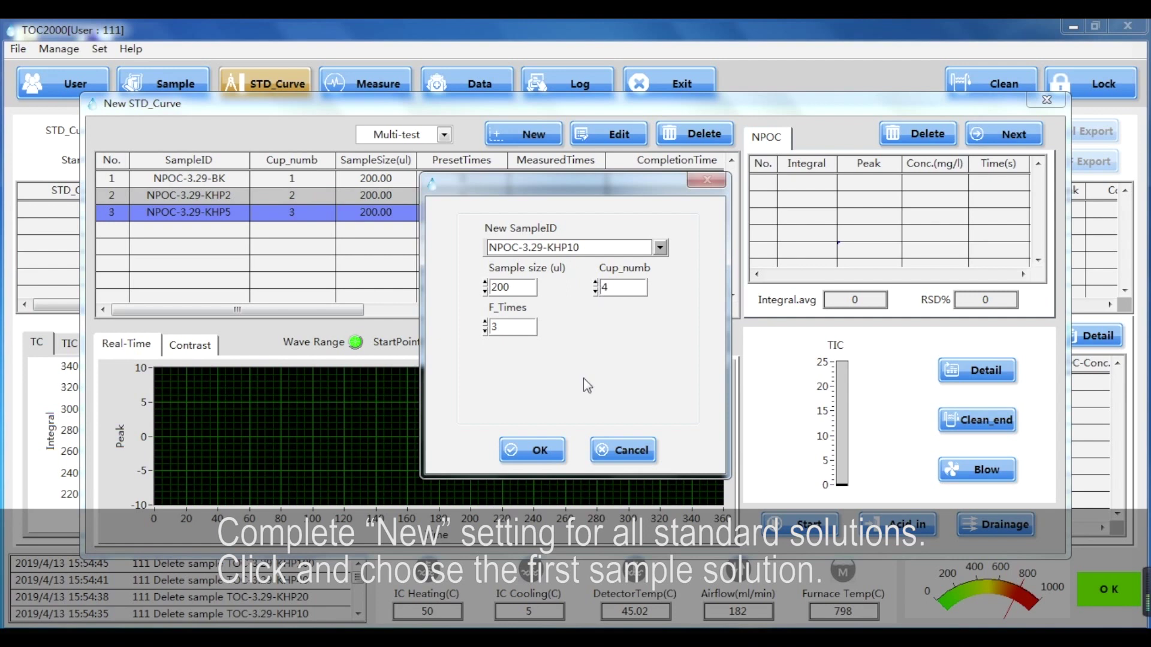
click(542, 450)
Step: Add NPOC-3.29-KHP20 to the curve's test list with cup number 5, sample size 200 ul and F_Times 3
click(527, 134)
click(660, 247)
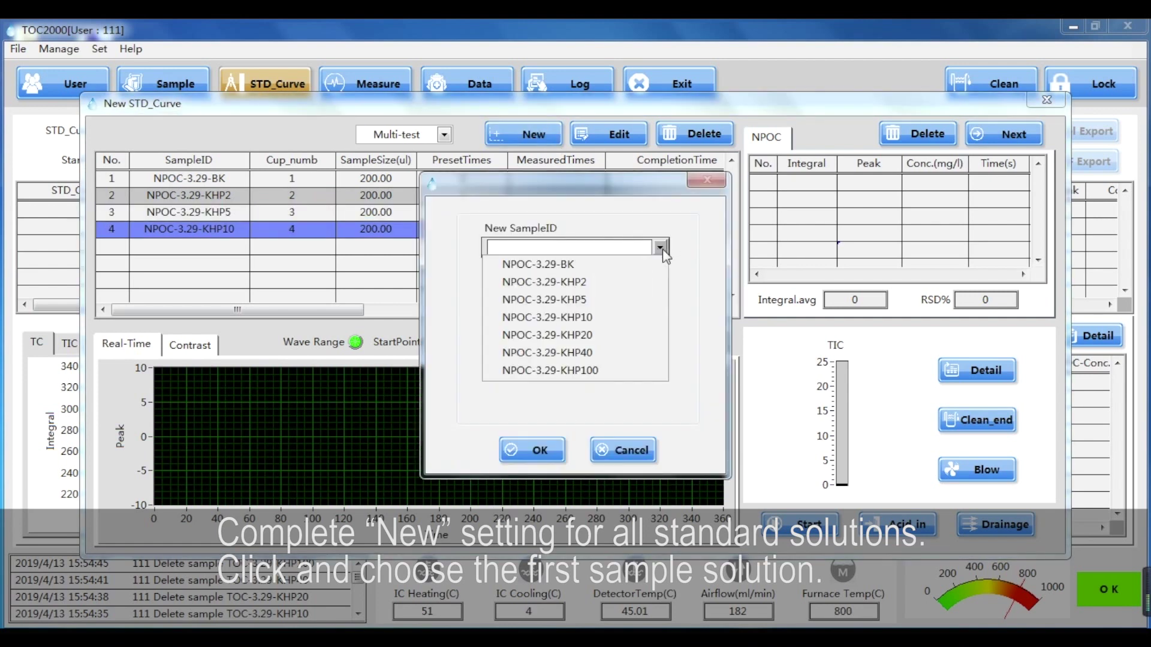
click(603, 334)
click(596, 283)
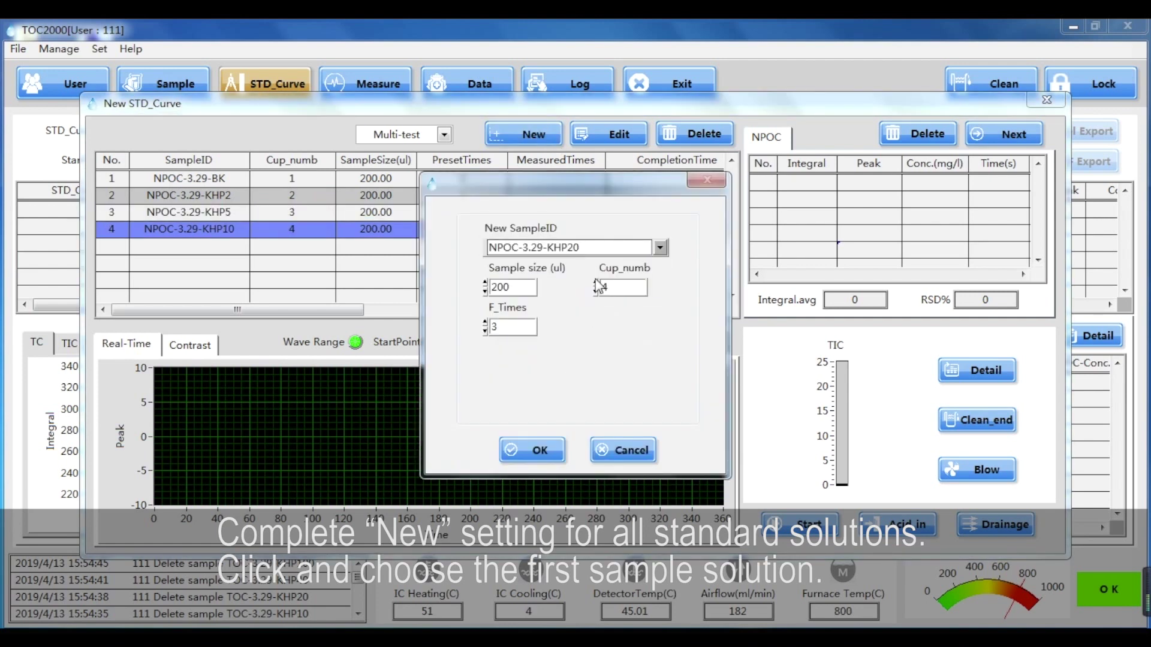
click(530, 450)
Step: Add NPOC-3.29-KHP40 to the curve's test list with cup number 6, sample size 200 ul and F_Times 3
click(527, 134)
click(660, 247)
click(592, 353)
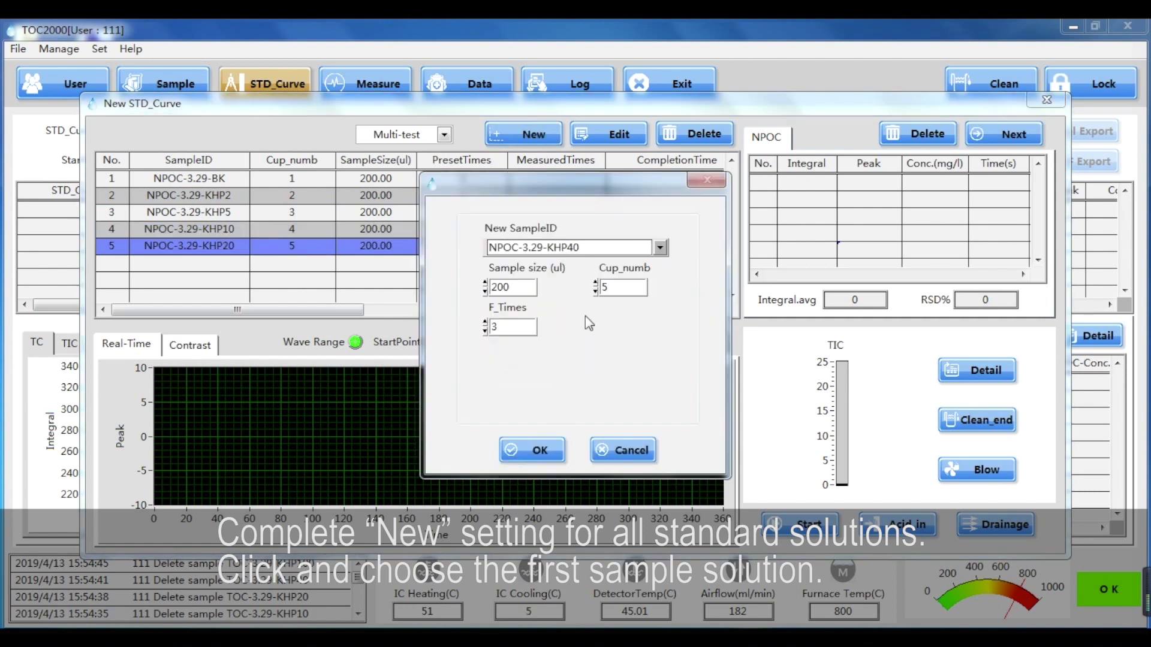
click(596, 283)
click(548, 449)
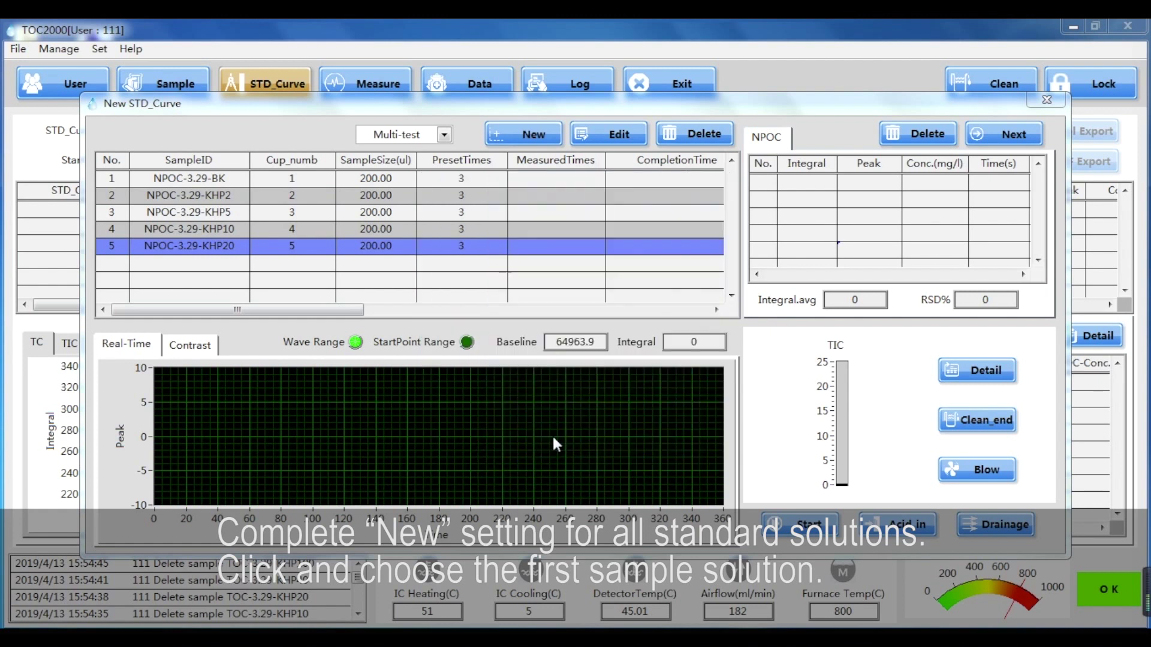
Step: Add NPOC-3.29-KHP100 to the curve's test list with cup number 7, sample size 200 ul and F_Times 3
click(527, 135)
click(660, 247)
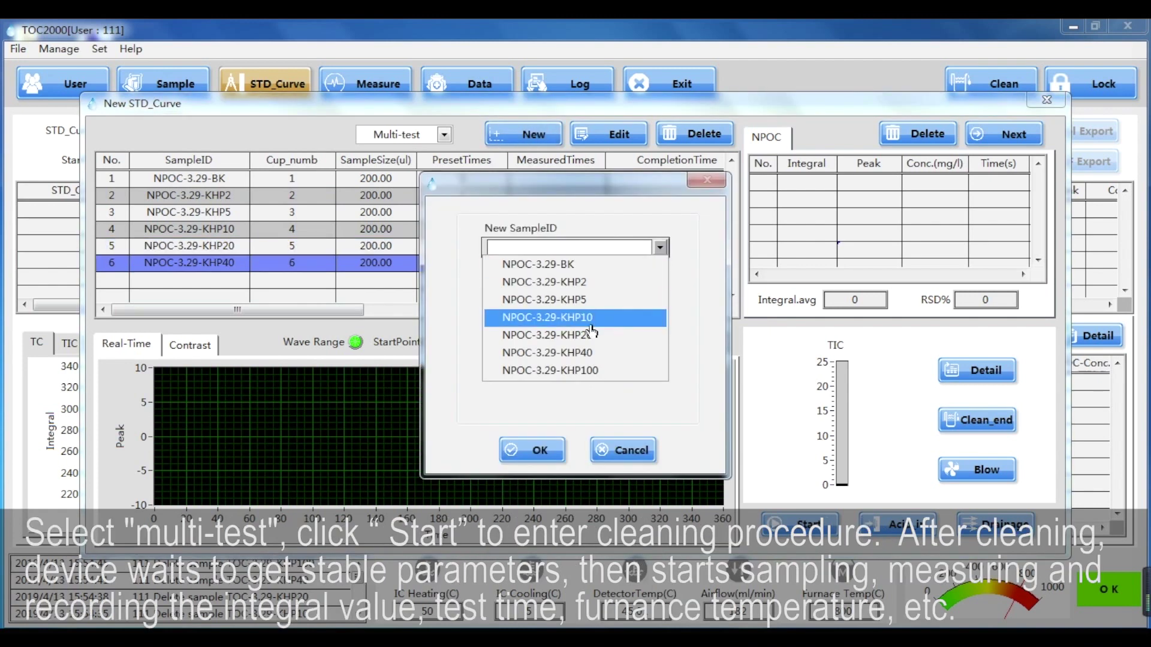
click(570, 373)
click(595, 283)
click(558, 450)
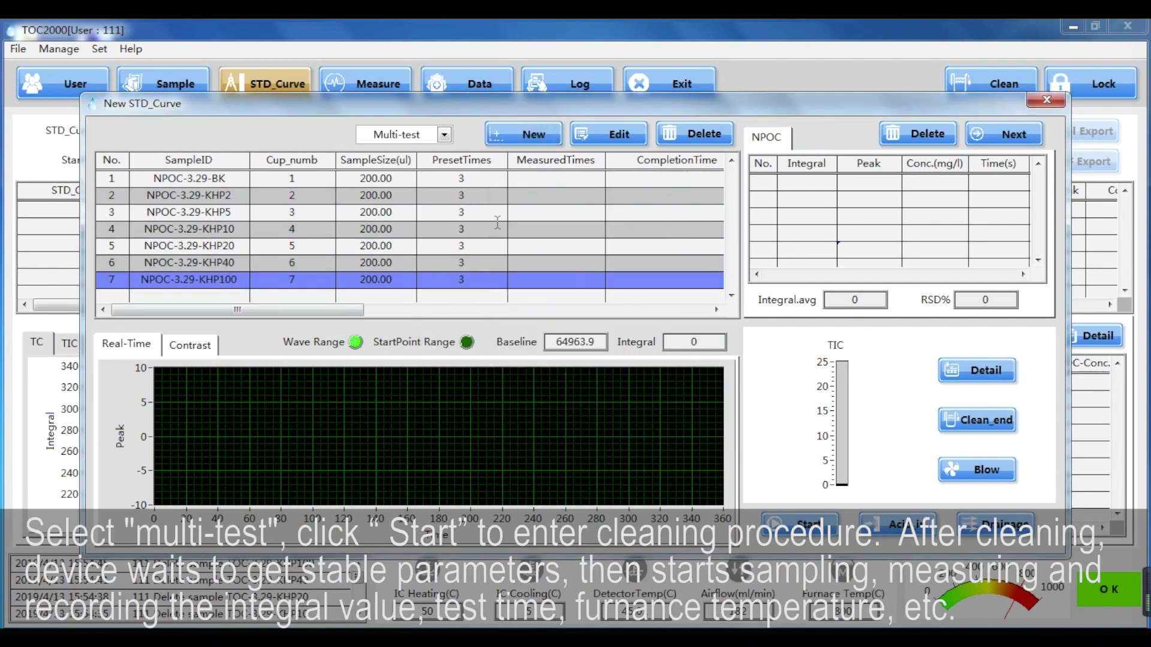
Step: Select the first standard, NPOC-3.29-BK, and choose Multi-test as the test mode
click(451, 179)
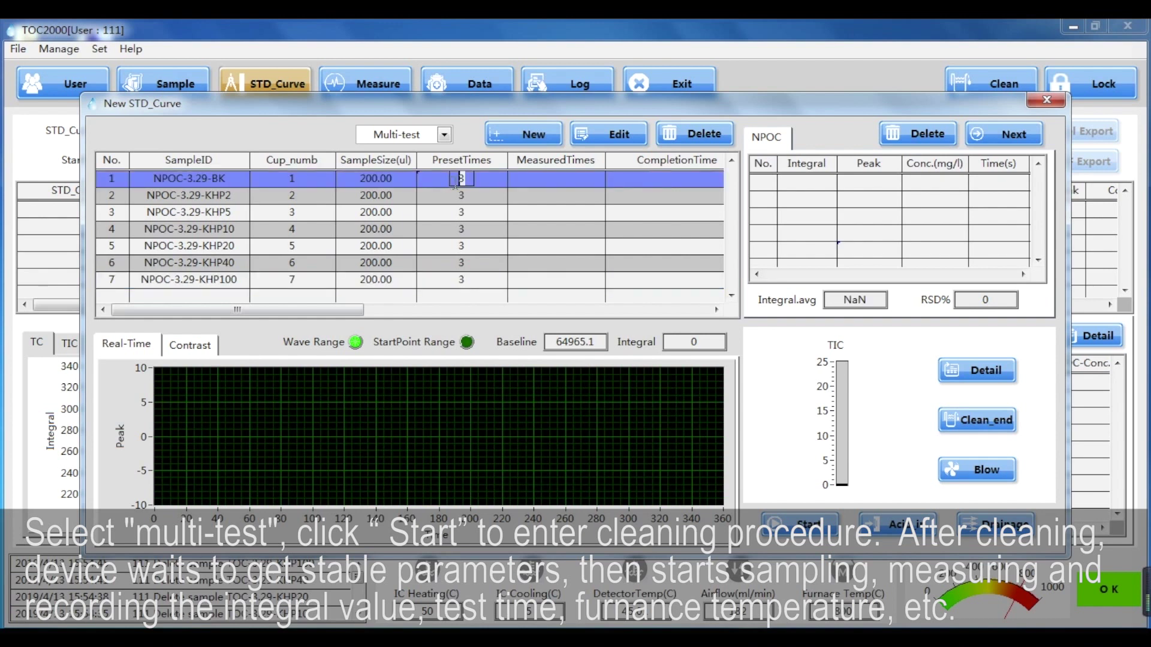
click(444, 135)
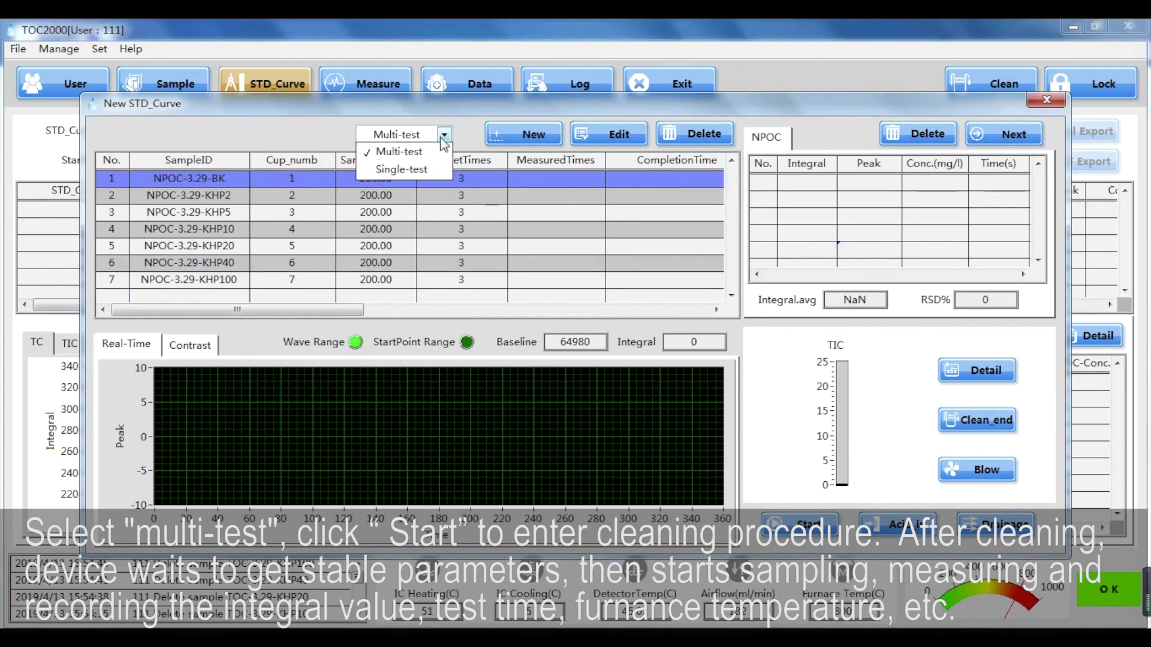
click(398, 152)
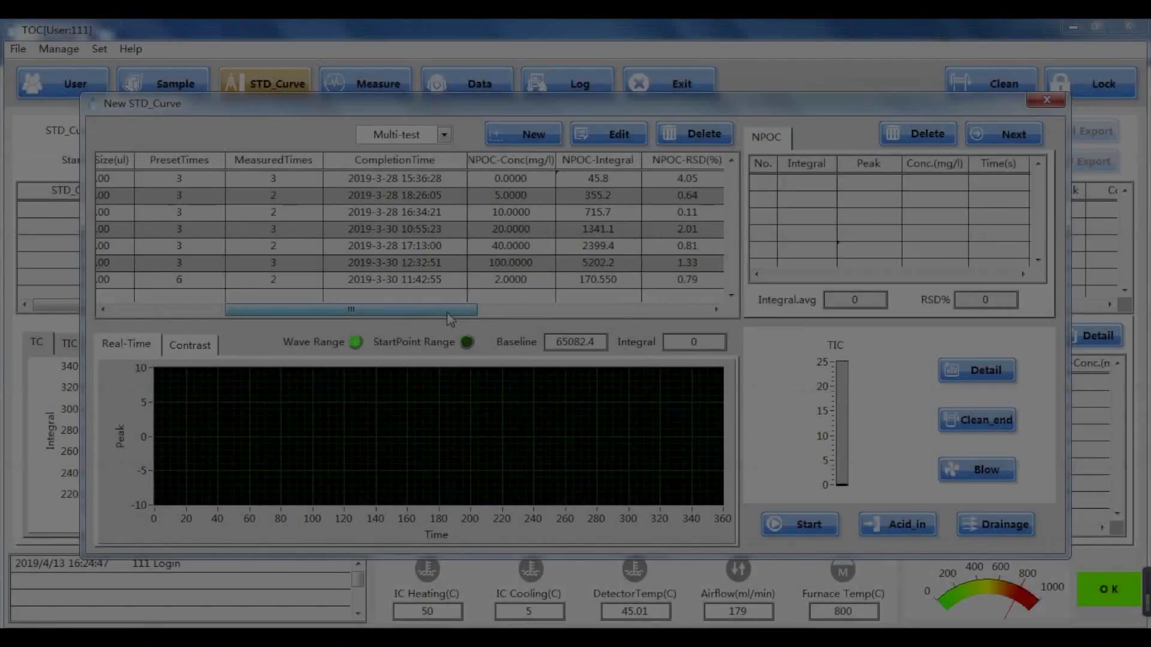
Step: Review the individual integral, peak and RSD results of the measured NPOC-3.28 standards from the blank to the 2 mg/L standard
drag(473, 310, 339, 318)
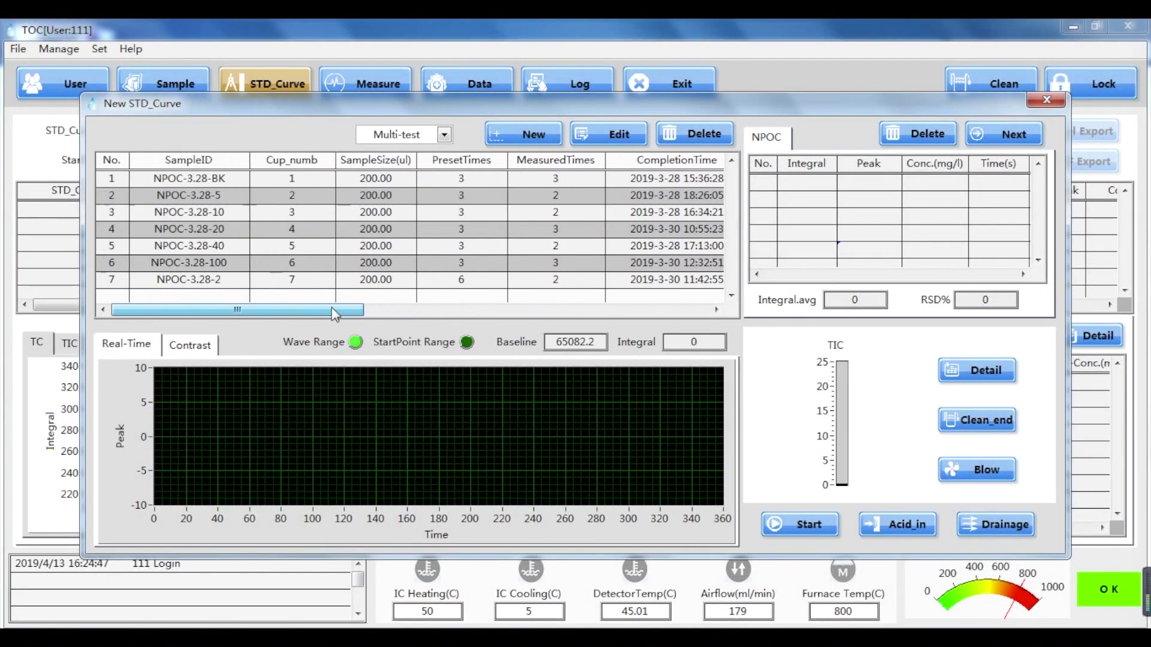
click(564, 178)
click(557, 195)
click(560, 246)
click(570, 262)
click(572, 267)
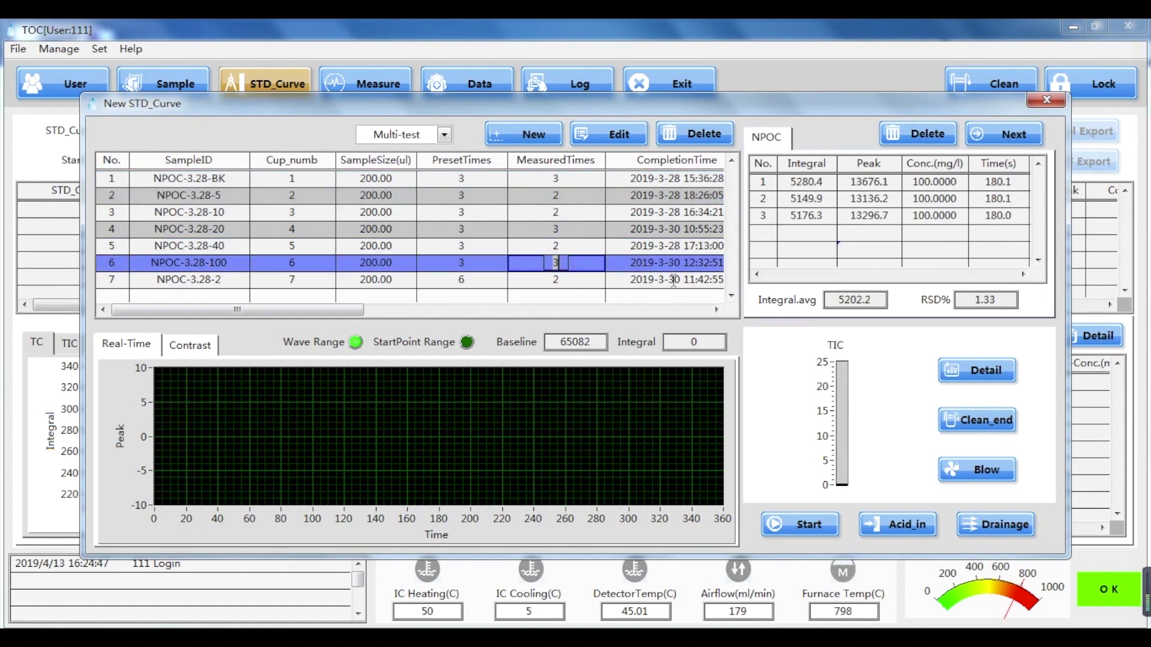
click(565, 280)
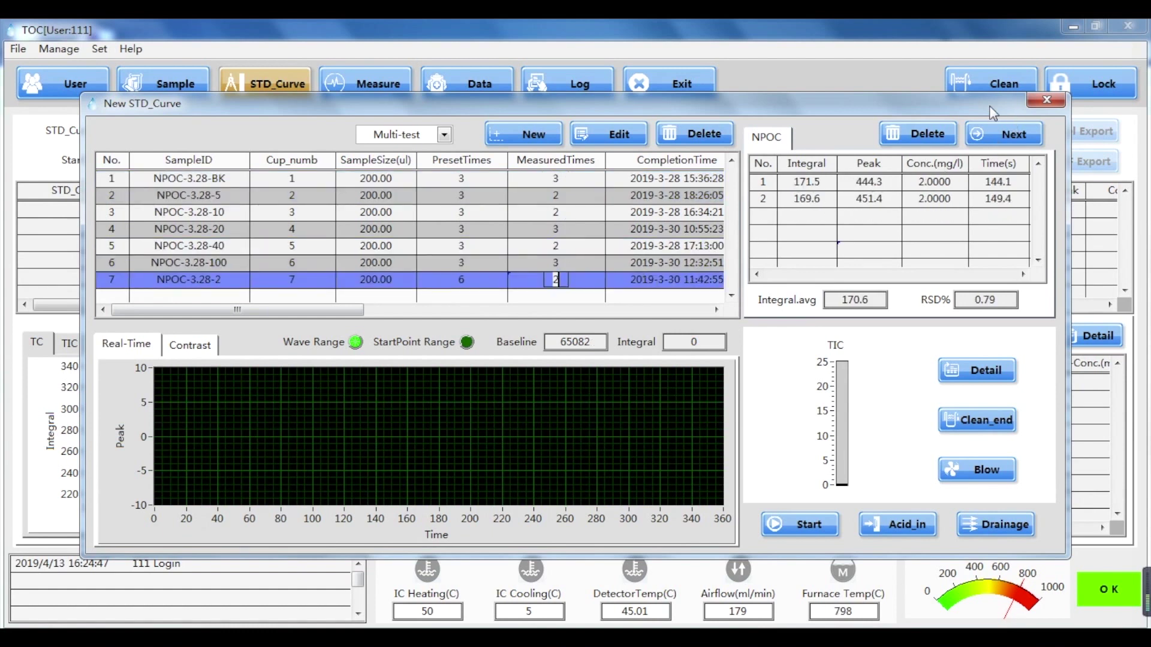
Step: Proceed to the NPOC curve fitting with Square Fit, enable Deduct Blank and check the correlation
click(1008, 133)
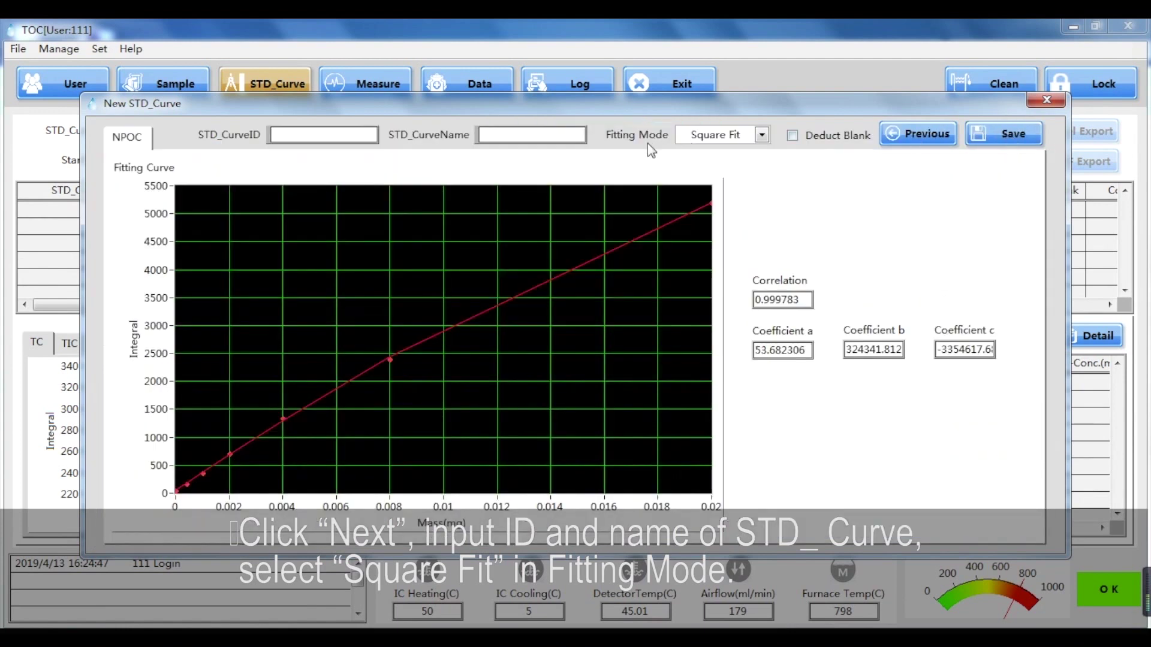
click(762, 134)
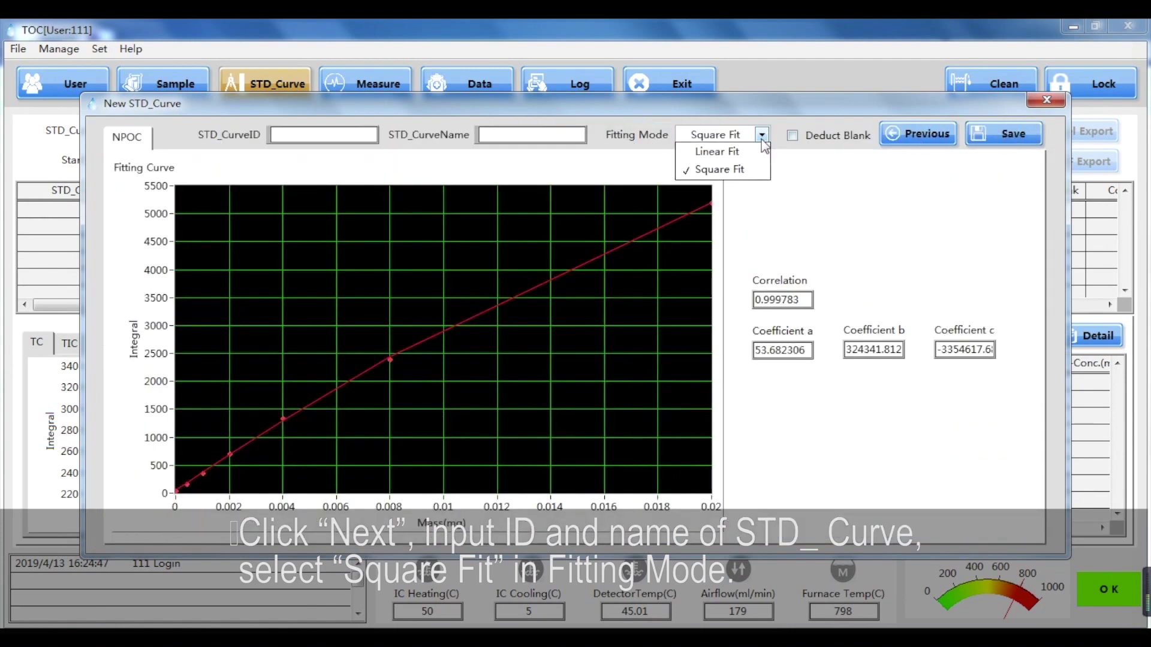
click(741, 172)
click(792, 138)
drag(783, 300, 747, 301)
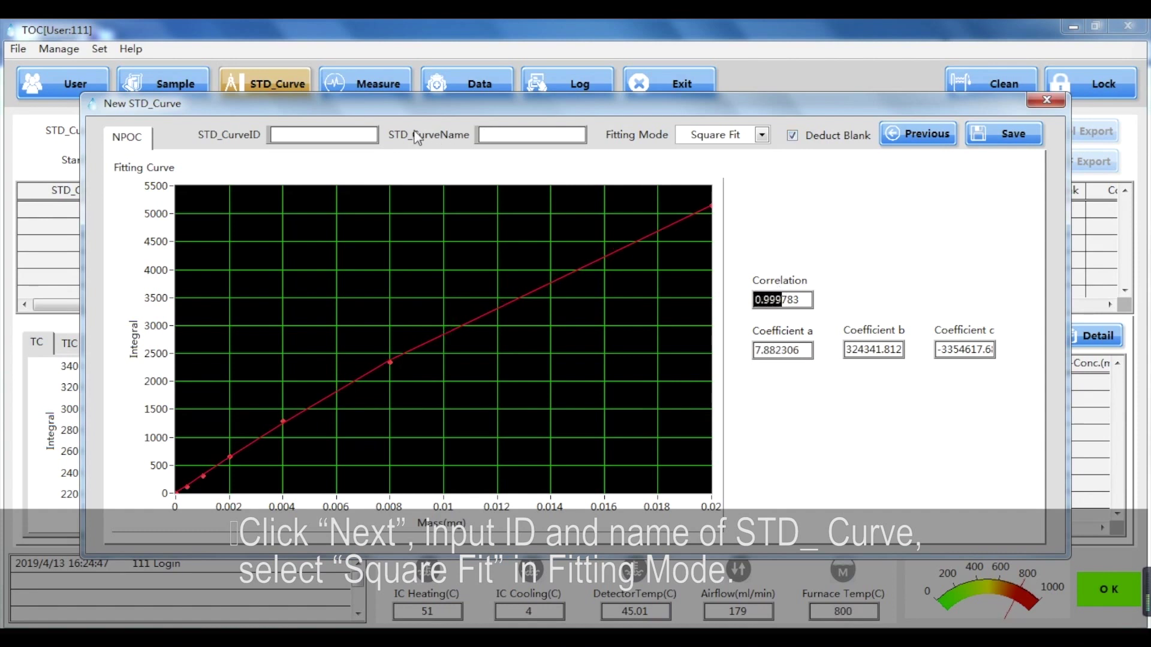
Step: Save the standard curve with the ID 190329-NPOC-AT and the name NPOC-AT
click(363, 133)
text(190329-NPOC-)
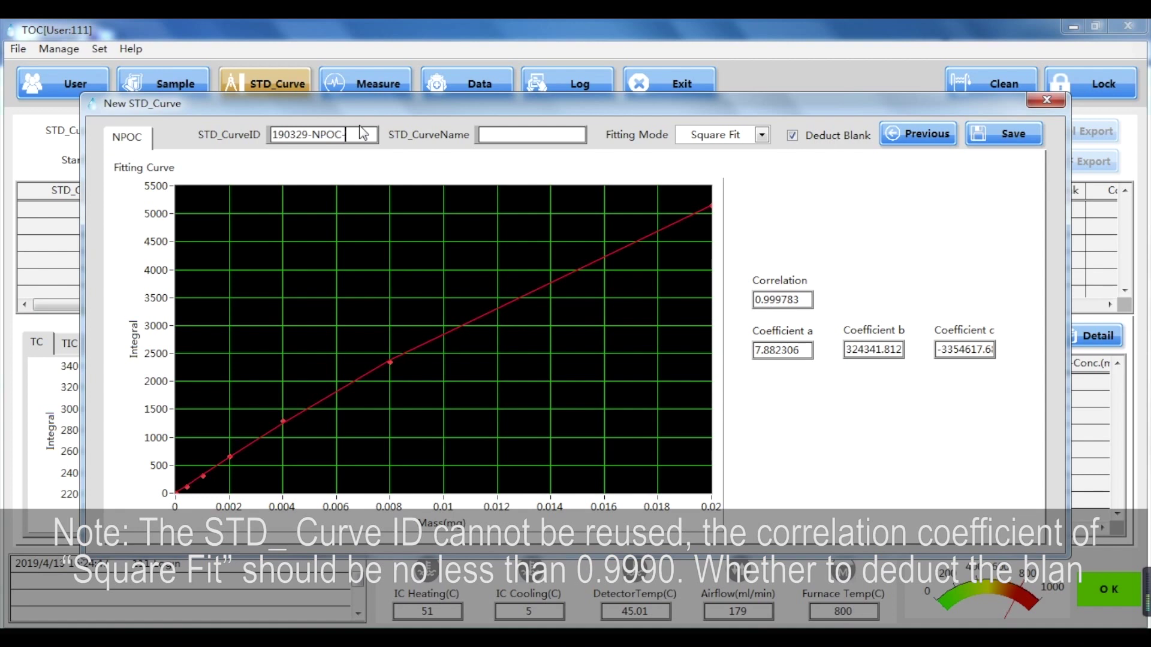
text(AT)
click(558, 133)
text(NPOC-AT)
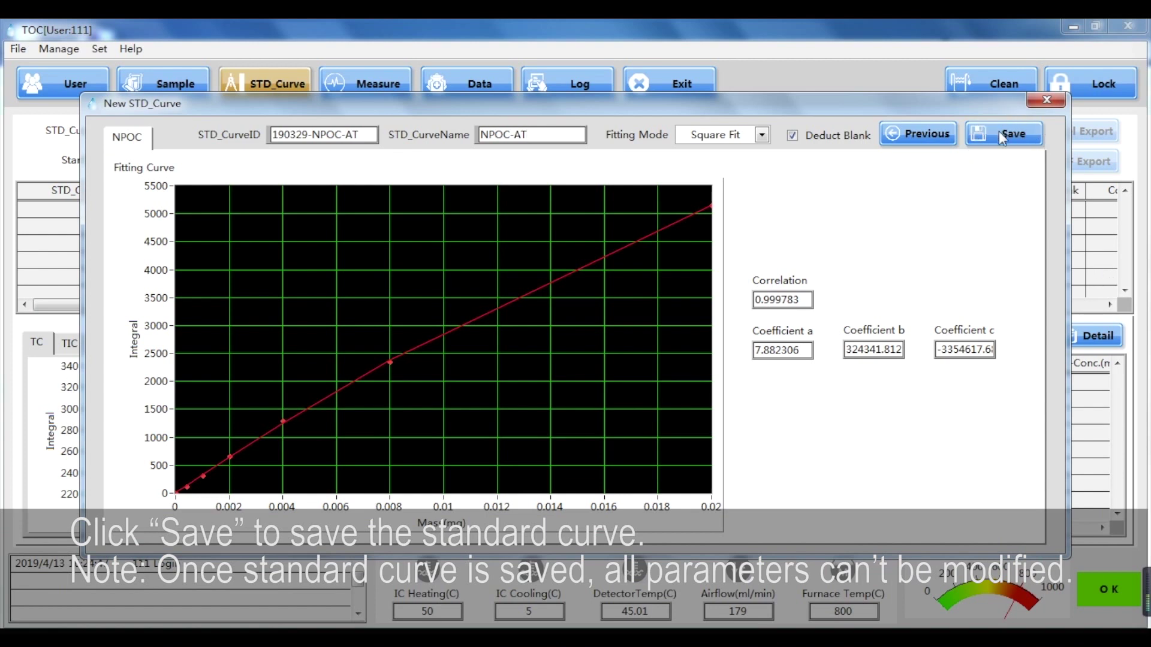
click(998, 132)
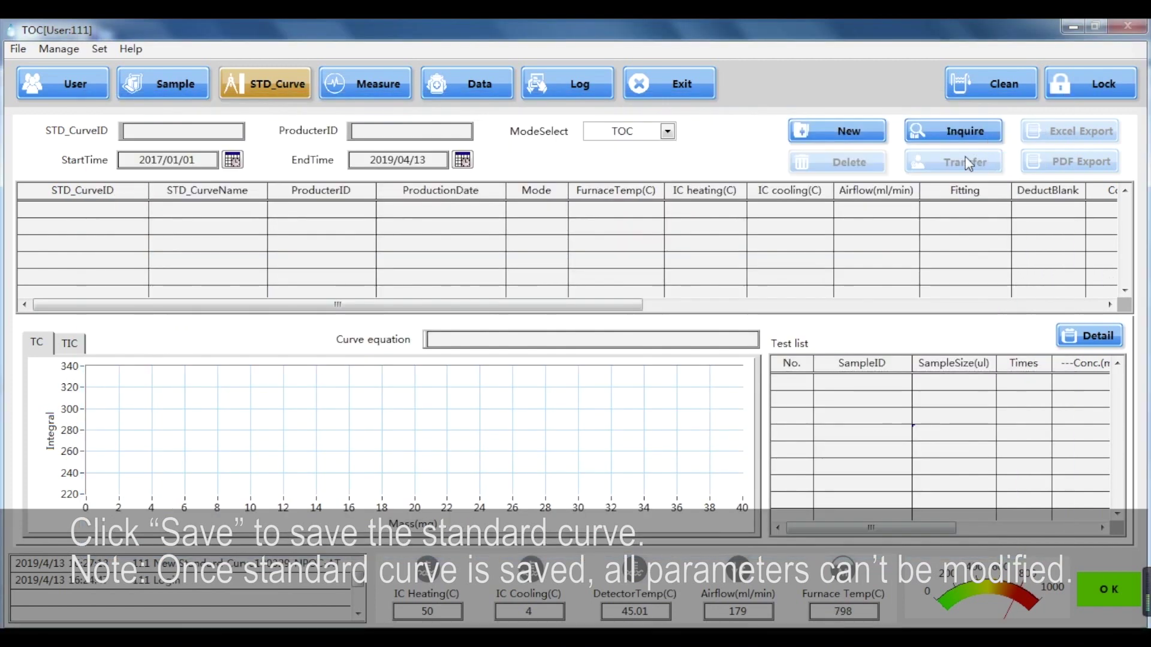
Step: Query the NPOC standard curves, transfer curve 190329-NPOC-AT for sample testing and check its ID in the measurement view
click(671, 133)
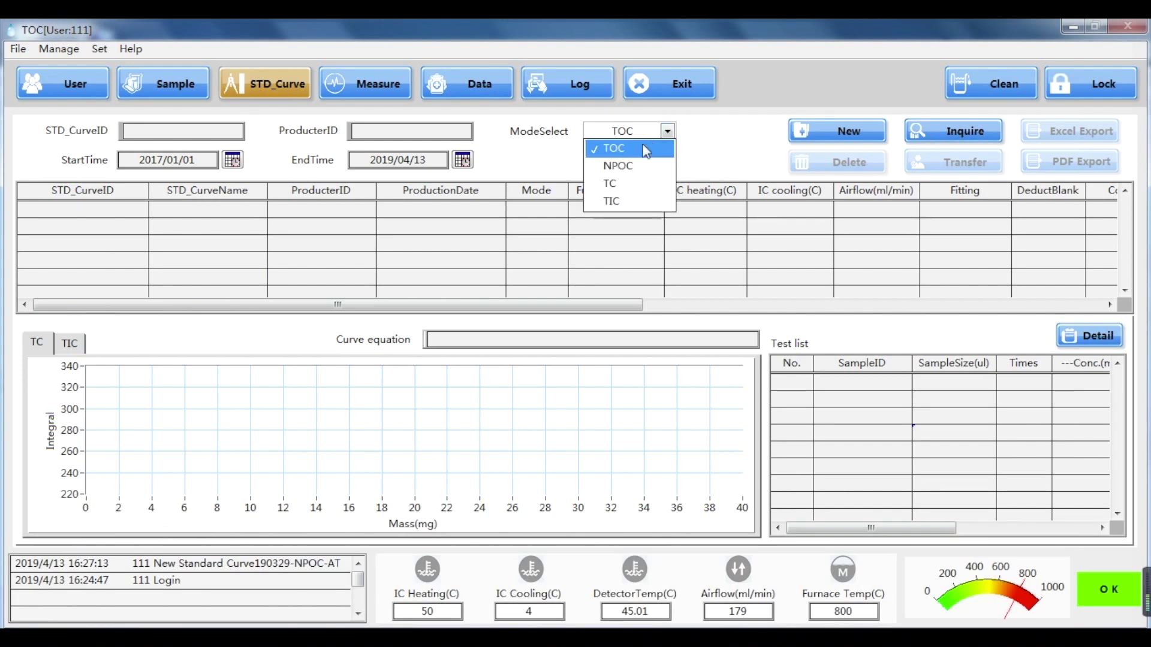
click(618, 166)
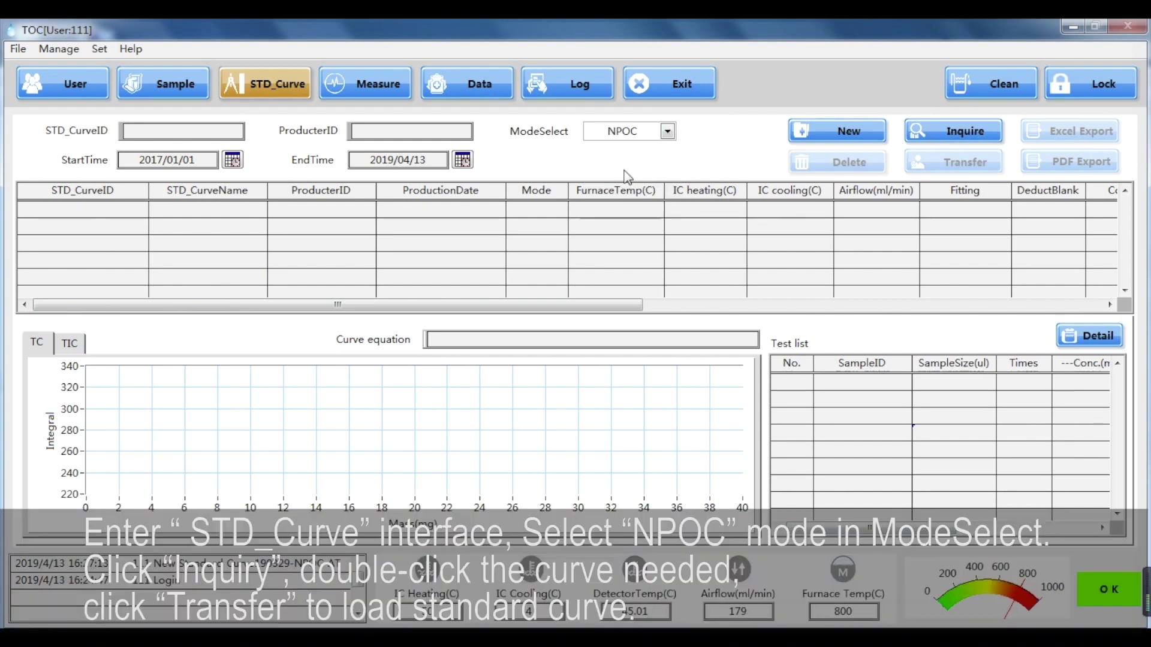
click(960, 137)
double_click(616, 208)
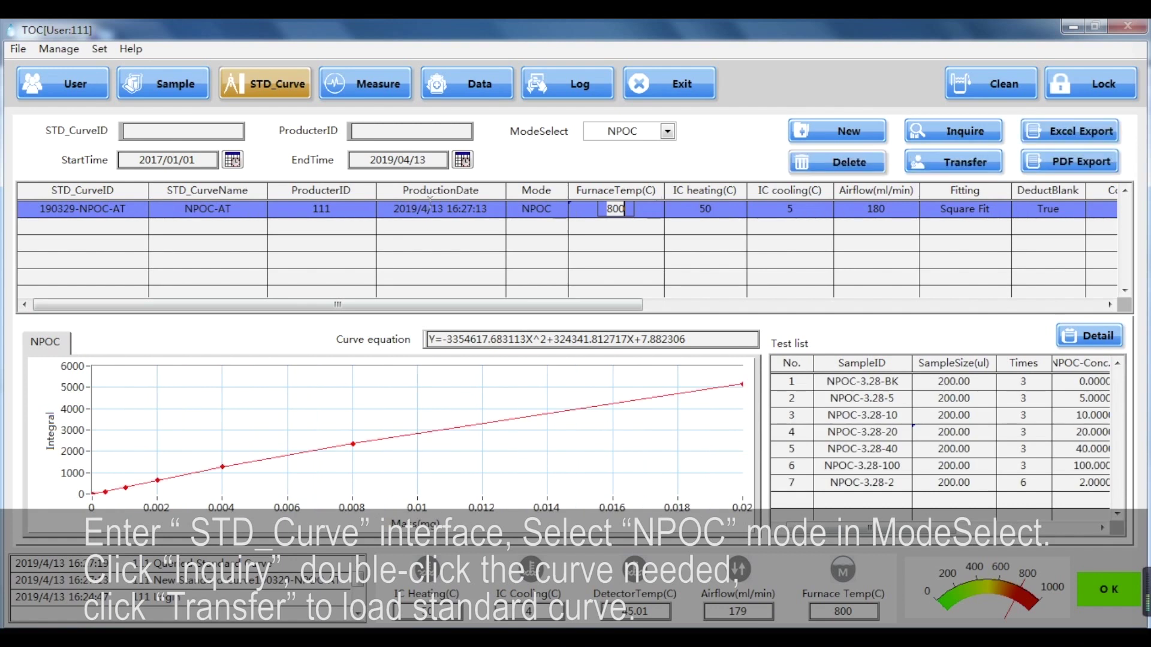
double_click(134, 208)
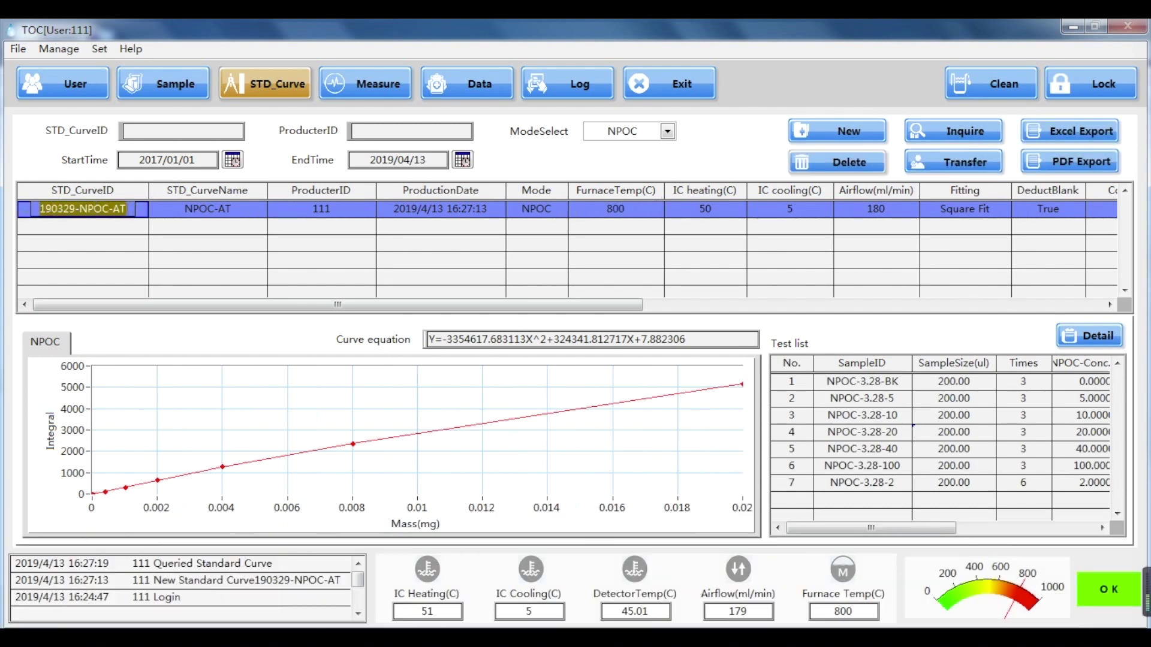
click(528, 209)
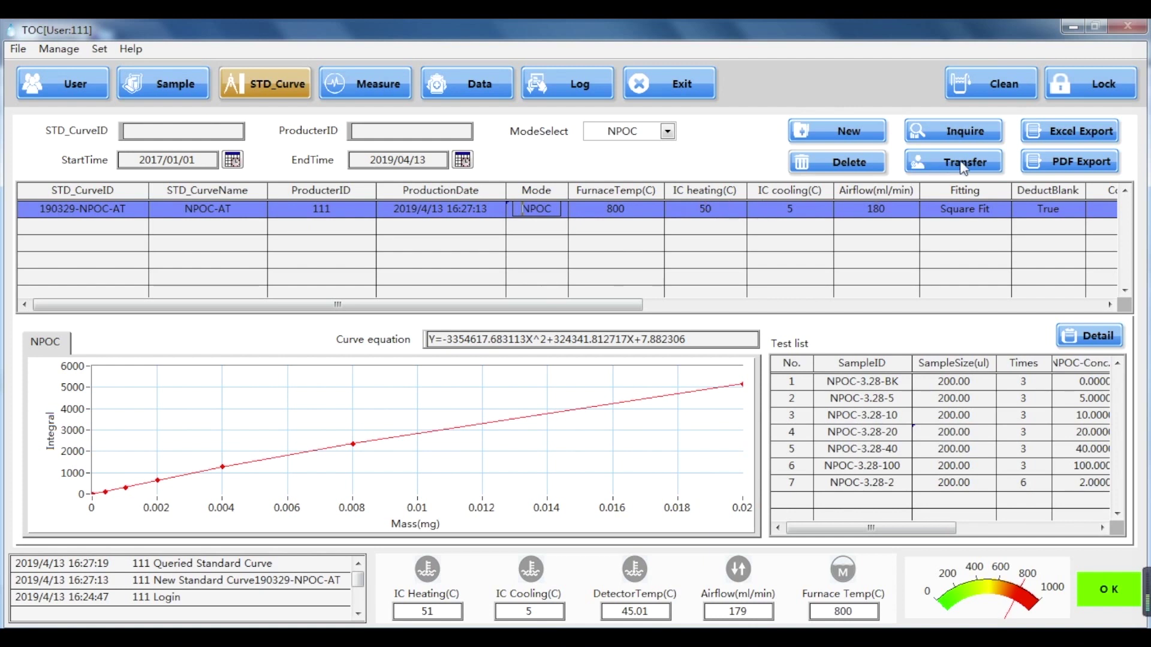
click(932, 164)
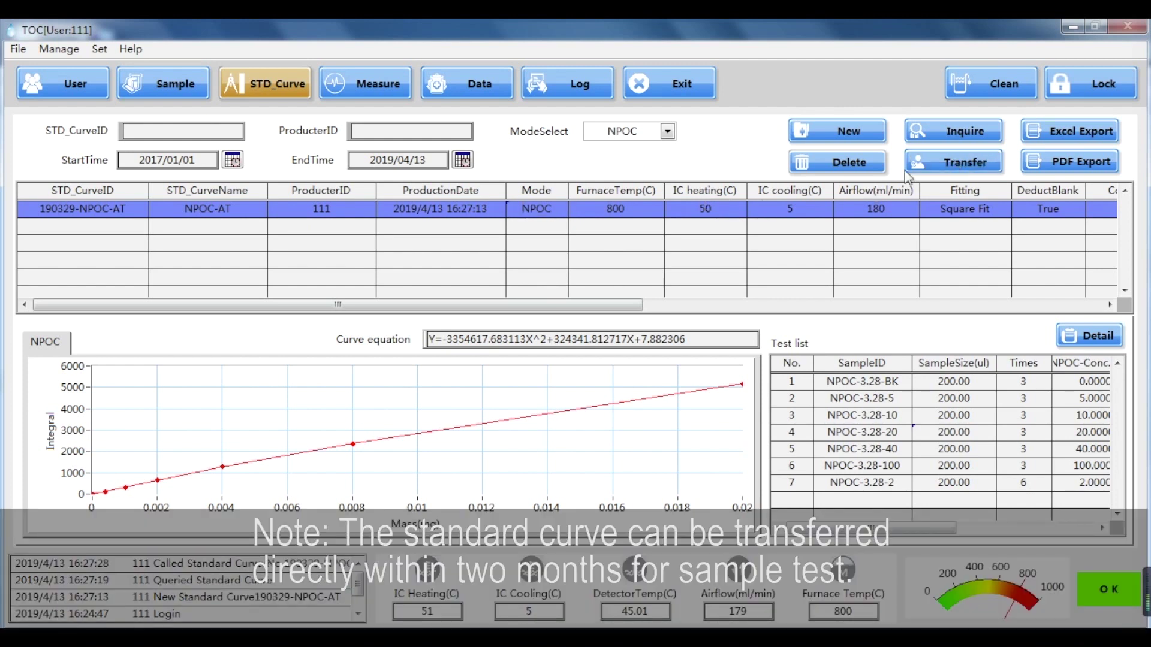
click(372, 81)
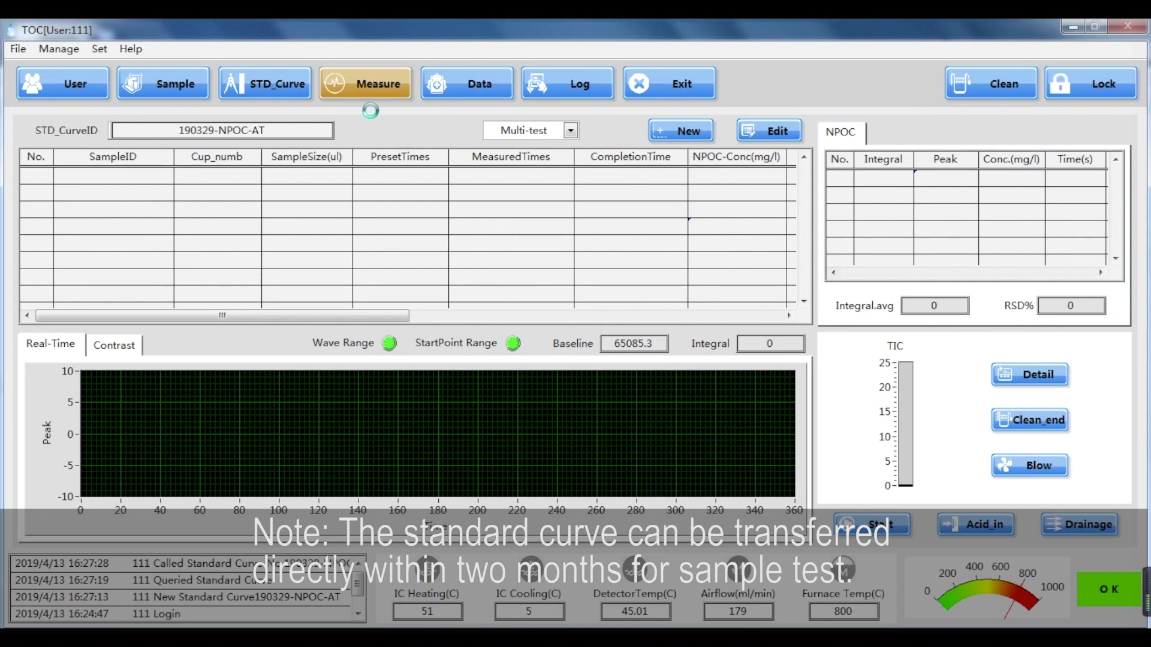
drag(290, 139, 176, 132)
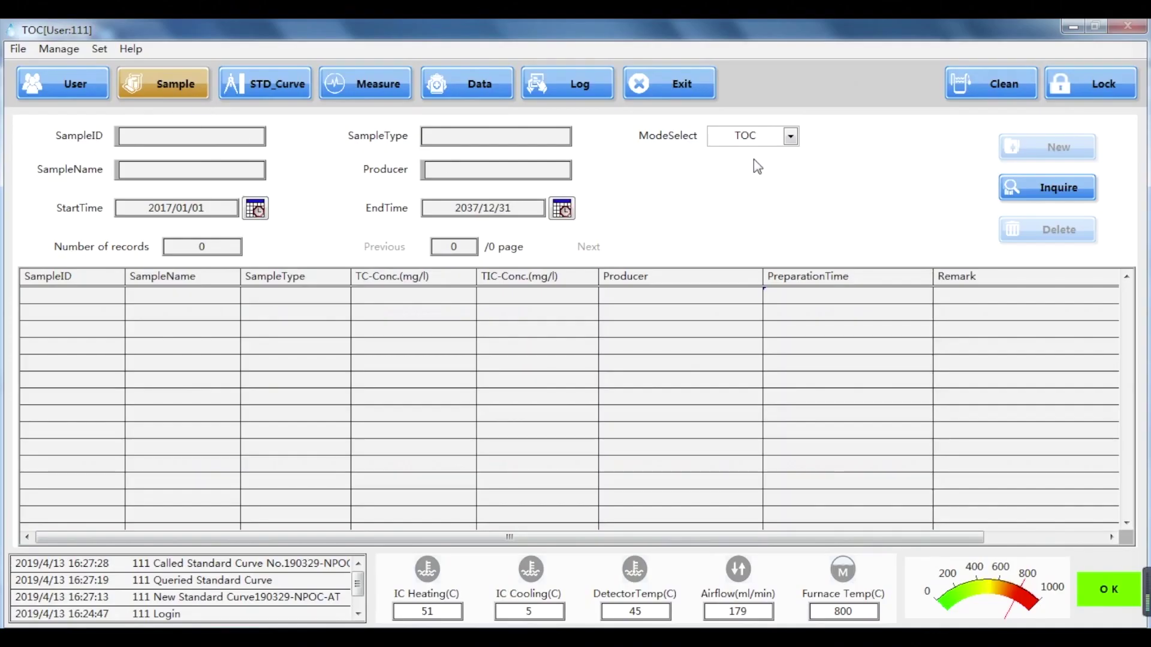
Step: Register a new NPOC sample with ID 190329-SAM3, name SAM3, type Sample solution and producer 1
click(791, 136)
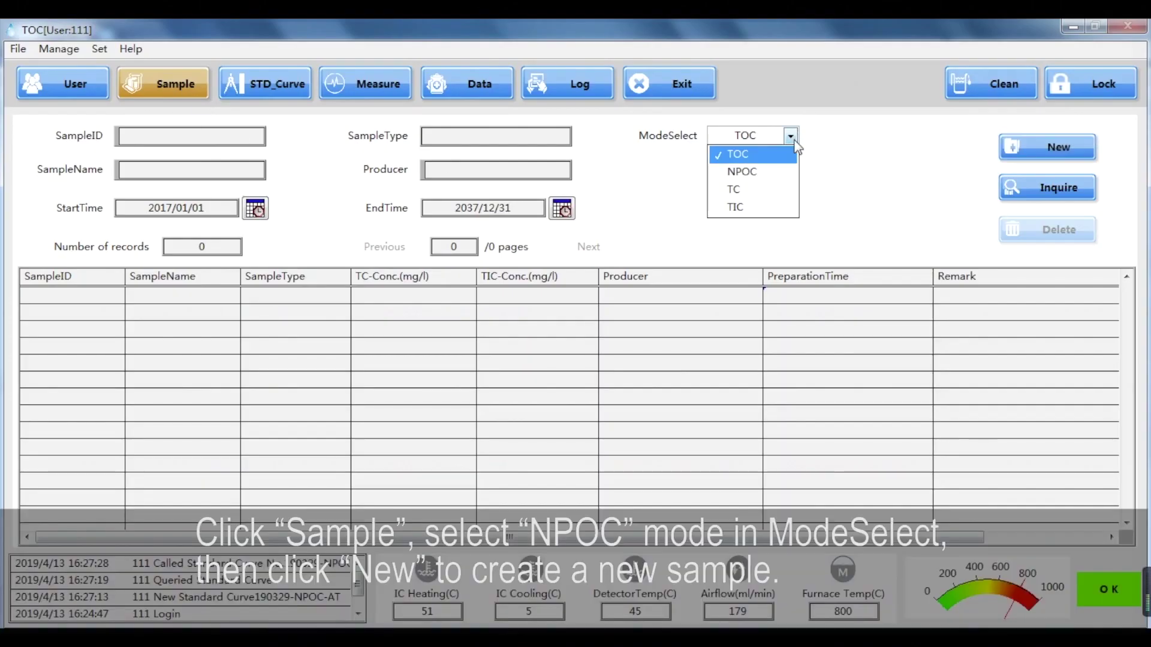
click(779, 169)
click(516, 205)
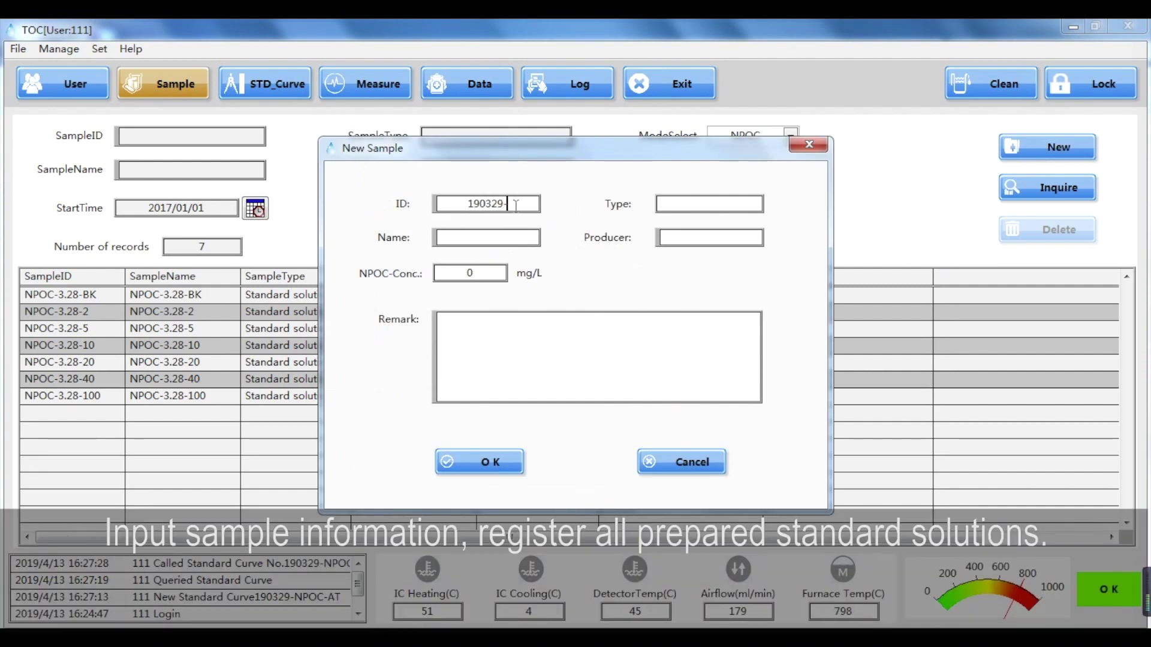
text(190329-SA)
text(MP)
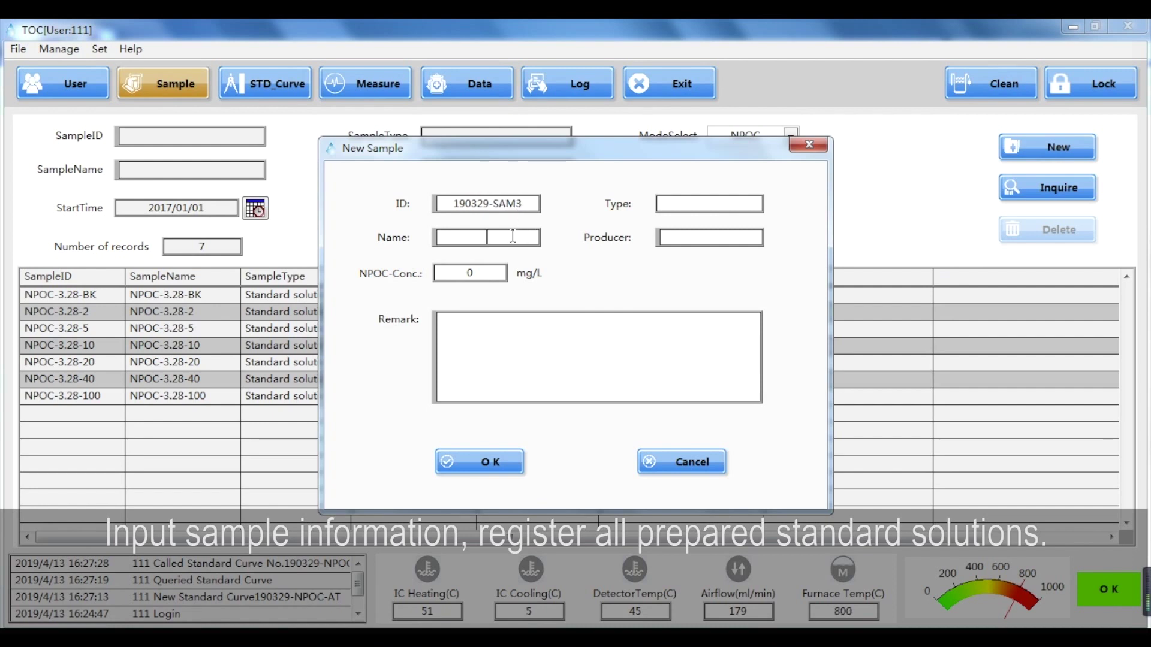
click(513, 236)
text(SAM3)
click(707, 205)
click(716, 236)
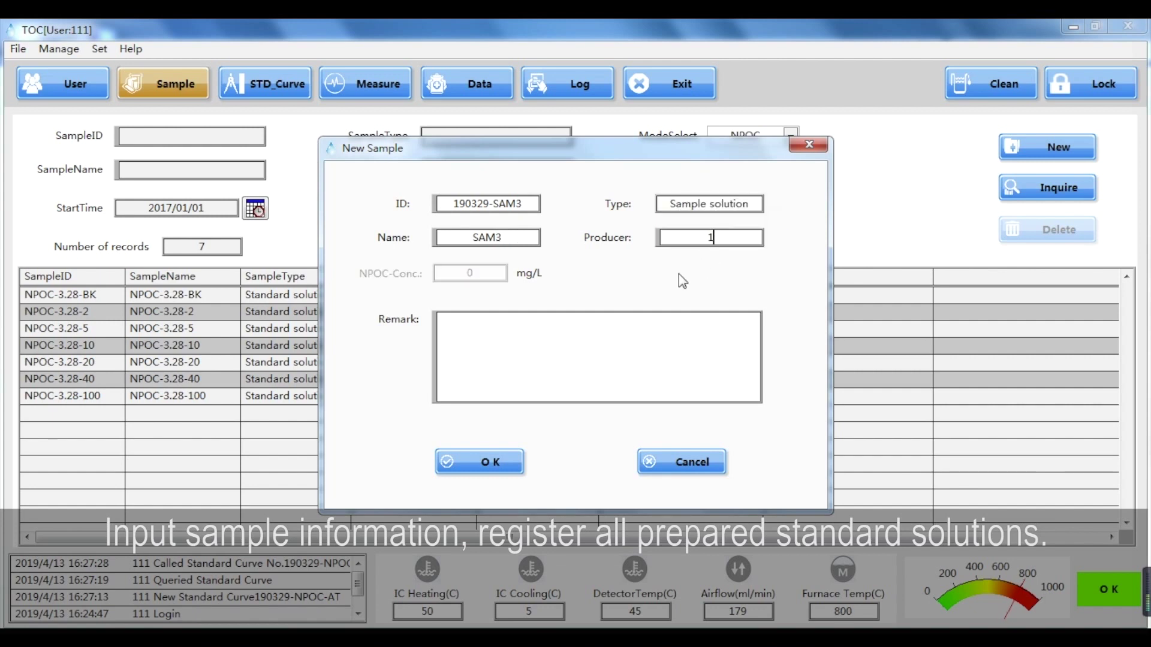
click(490, 472)
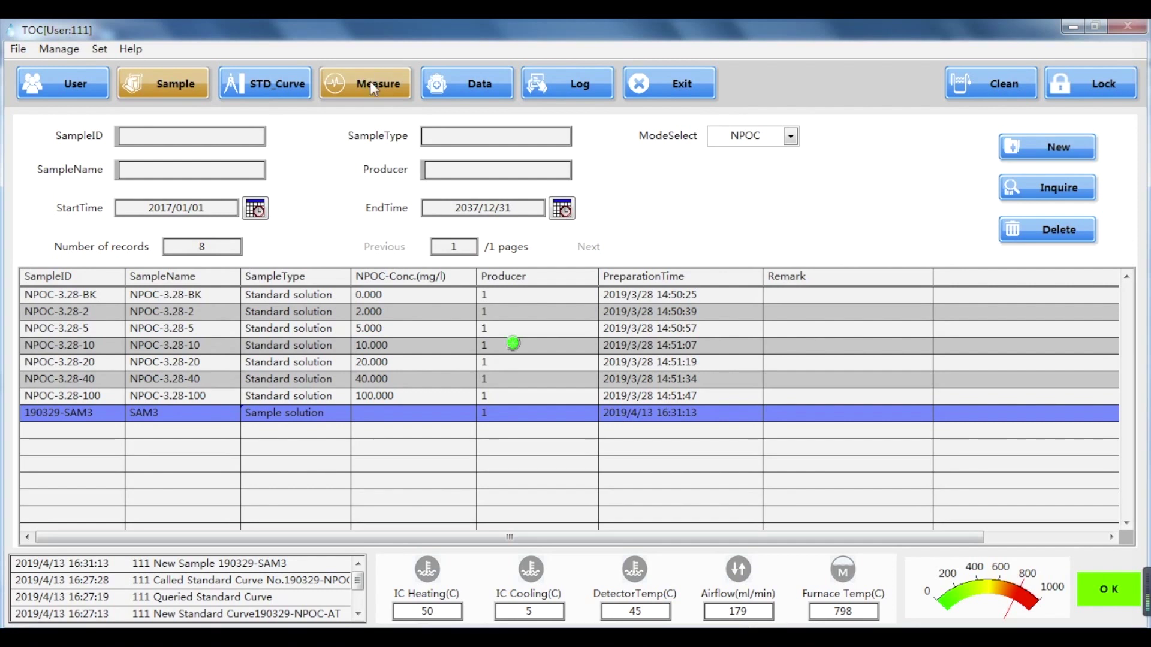
Step: Return to the measurement view, run the timed blowing of the sample and dismiss its time-out notice
click(369, 83)
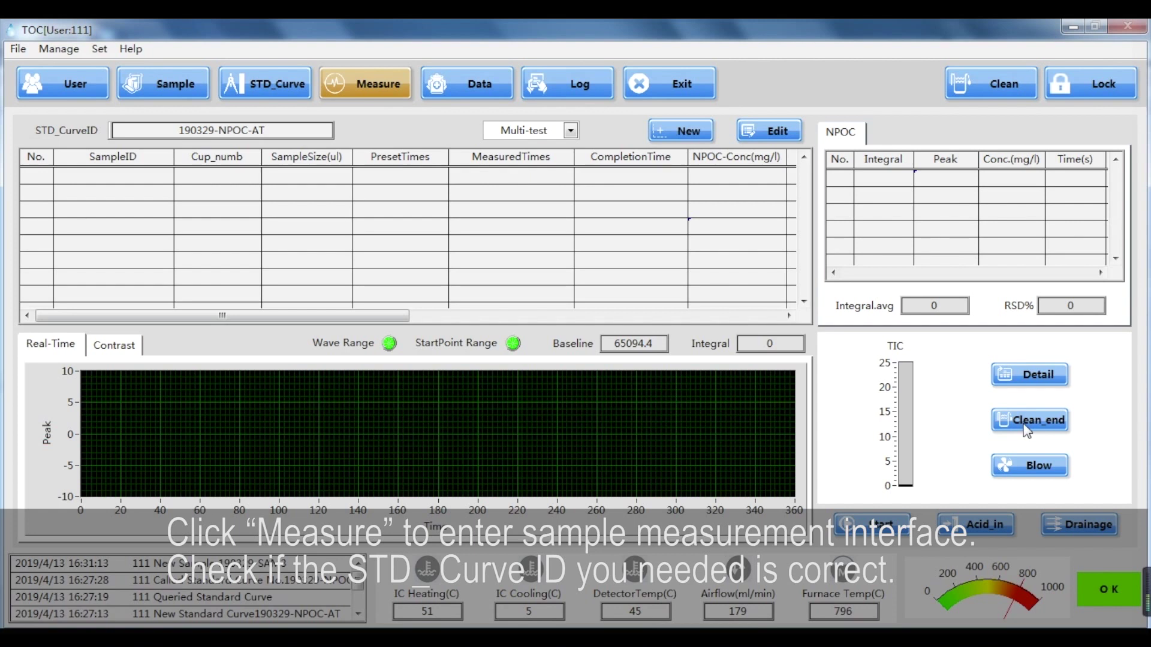
click(1039, 468)
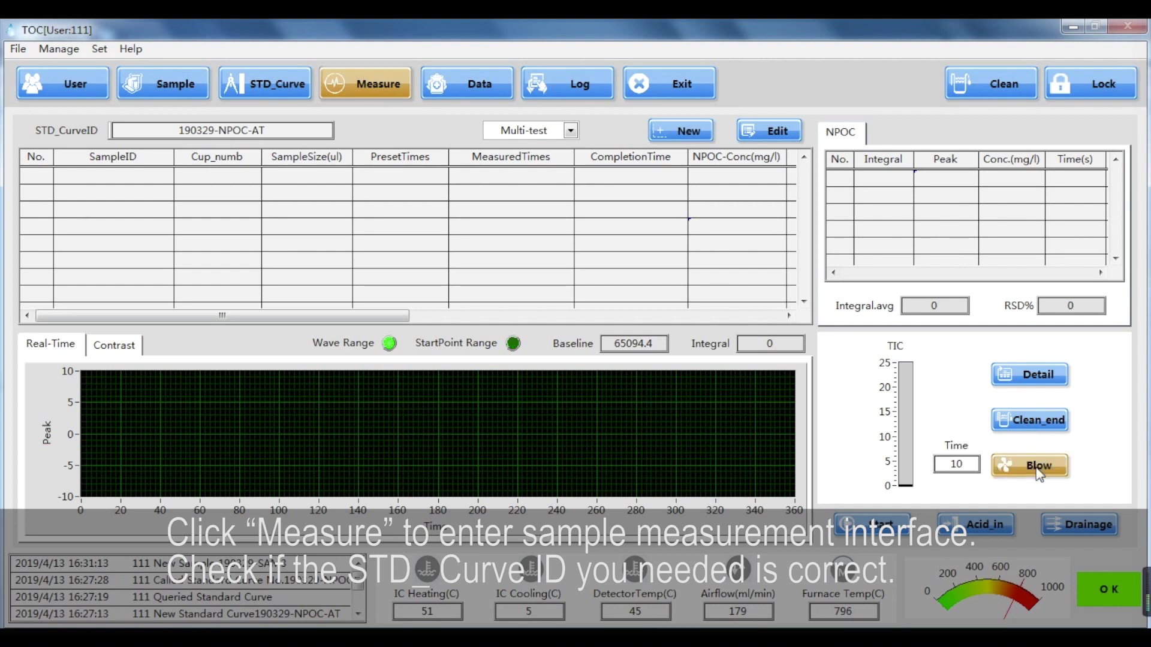
drag(970, 464, 912, 474)
click(919, 485)
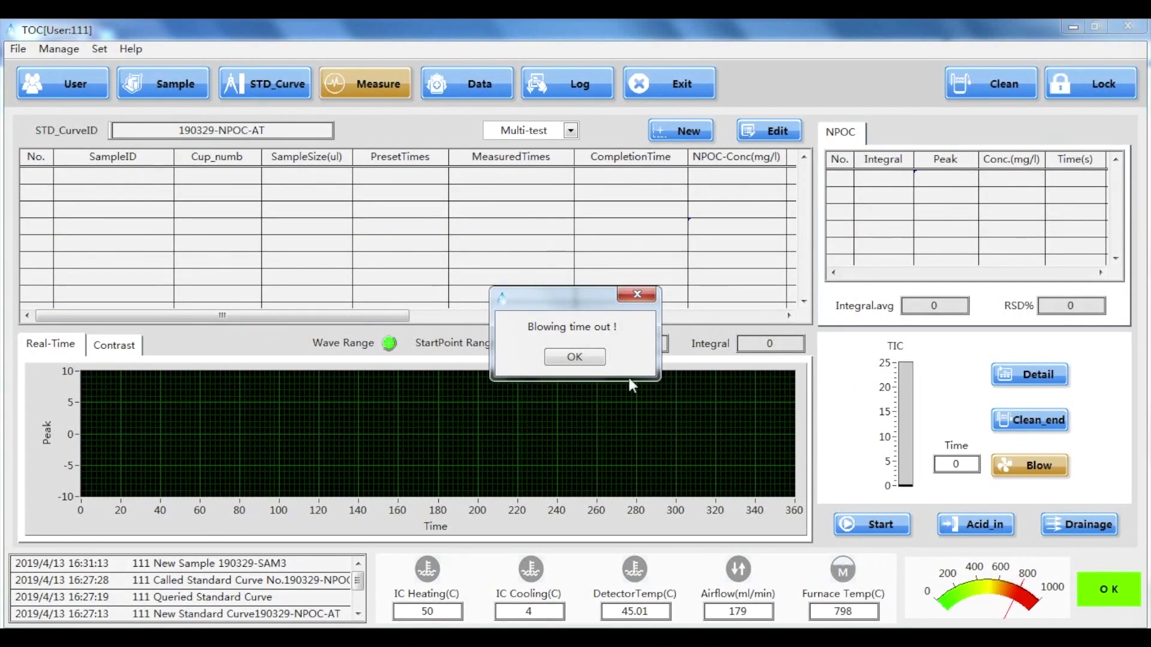
click(574, 358)
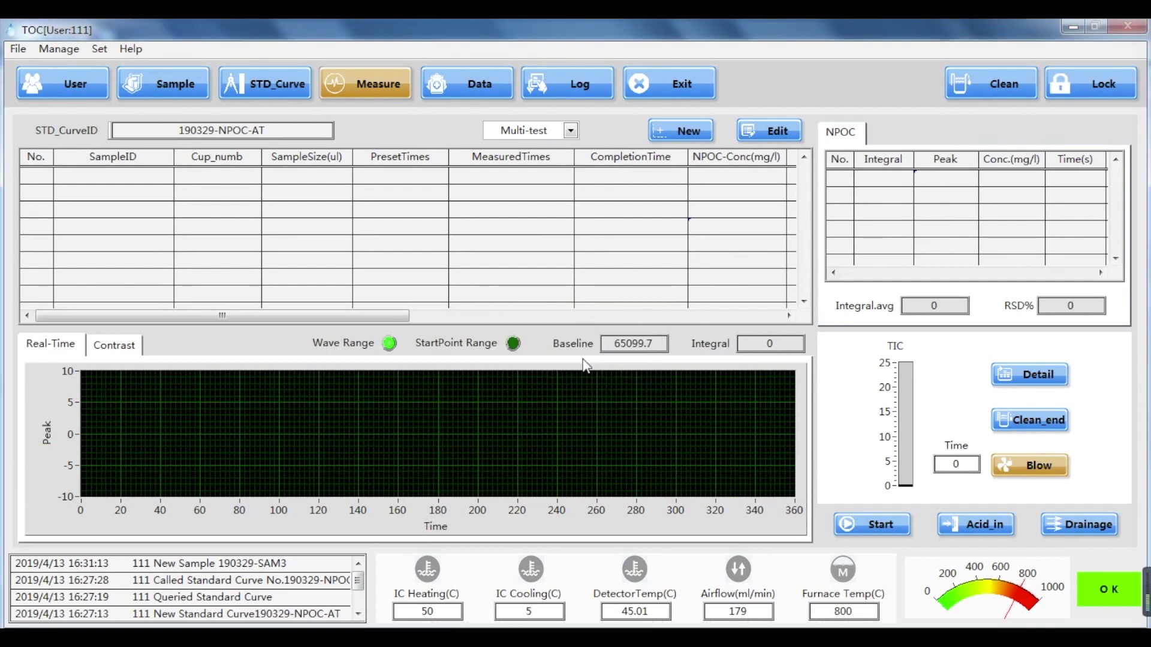
Step: Create a new measurement entry for sample 190329-SAM3
click(684, 132)
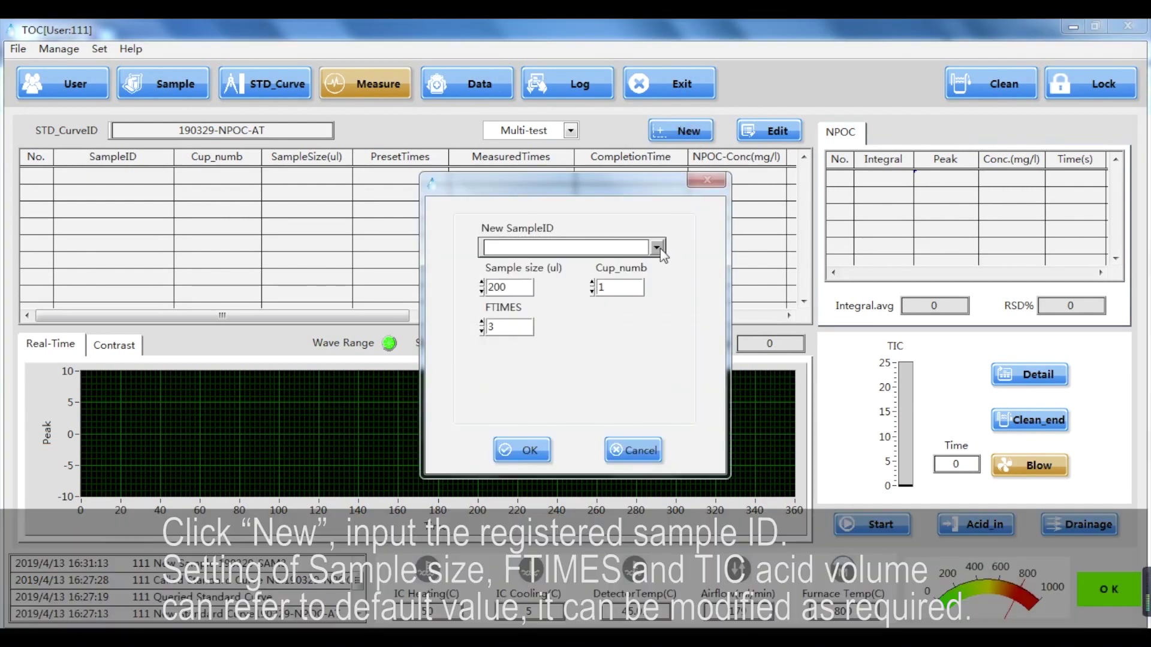
click(658, 247)
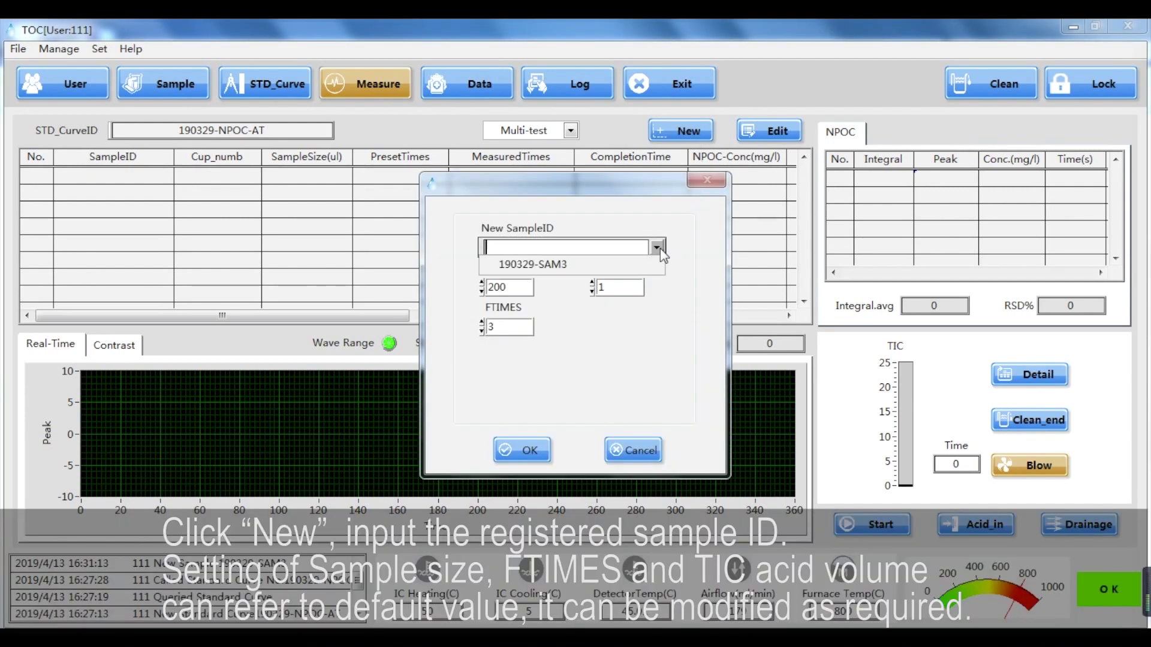
click(602, 266)
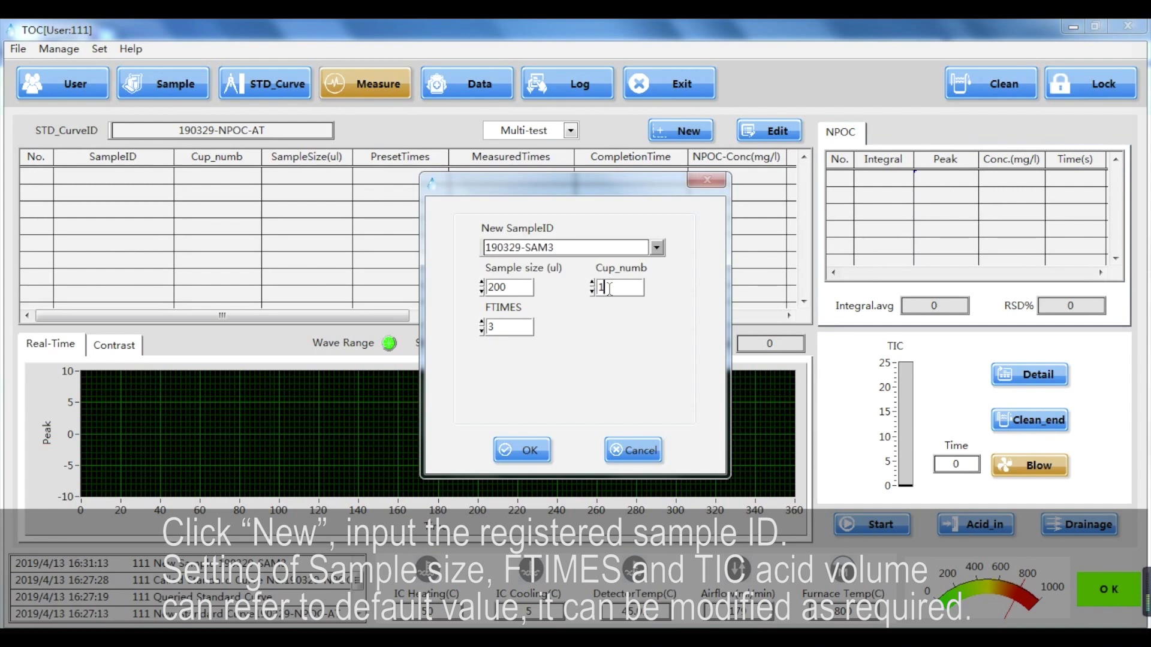